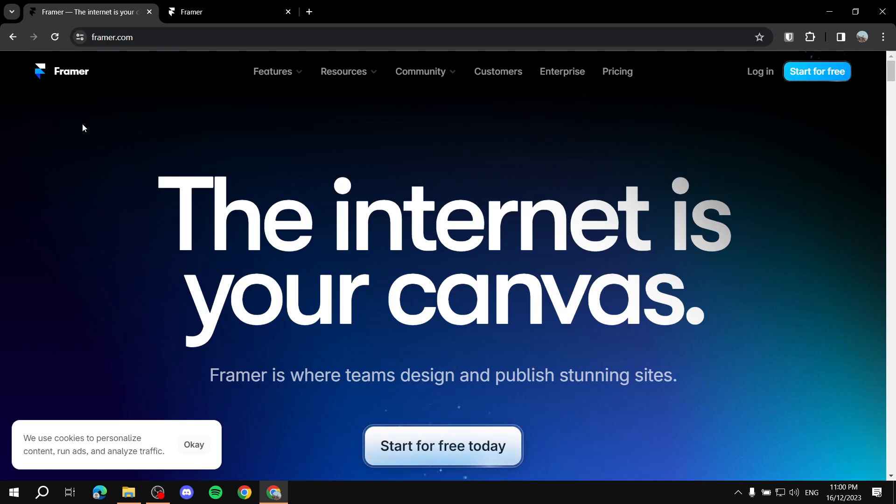
Open the Pricing page and examine the features of the site plans, including the Free plan's Framer domain
{"action": "scroll", "coordinate": [79, 122], "scroll_direction": "down", "scroll_amount": 6}
{"action": "scroll", "coordinate": [468, 204], "scroll_direction": "up", "scroll_amount": 6}
{"action": "left_click", "coordinate": [631, 77]}
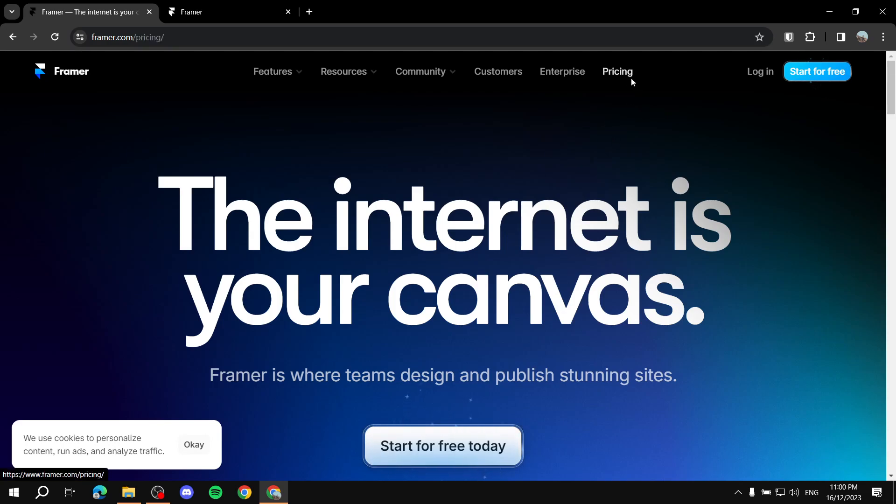
{"action": "scroll", "coordinate": [625, 85], "scroll_direction": "down", "scroll_amount": 5}
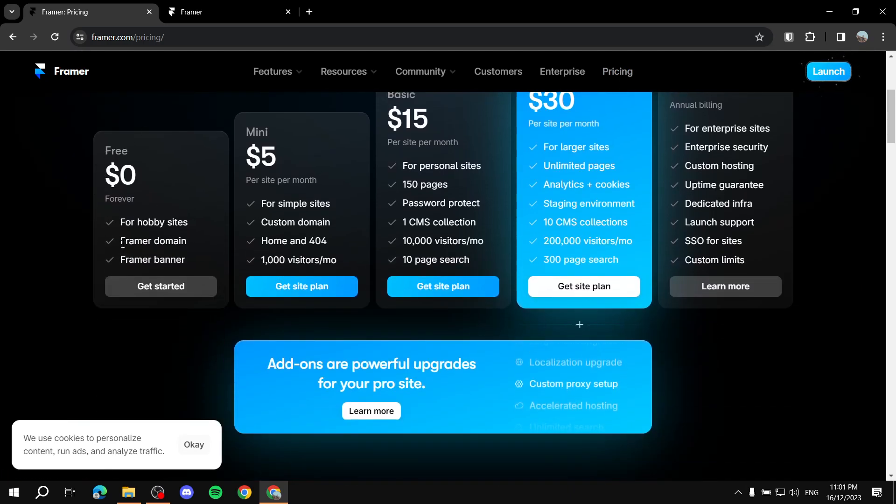
{"action": "left_click_drag", "start_coordinate": [119, 242], "coordinate": [195, 246]}
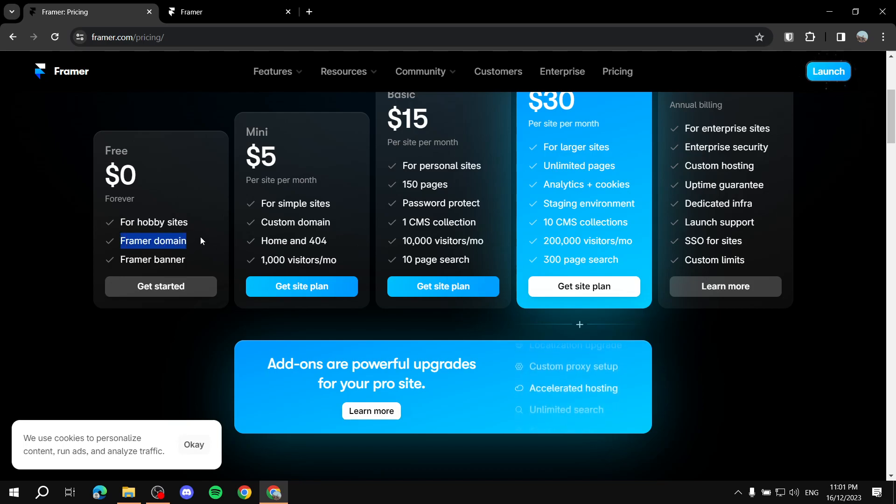
{"action": "left_click", "coordinate": [201, 239]}
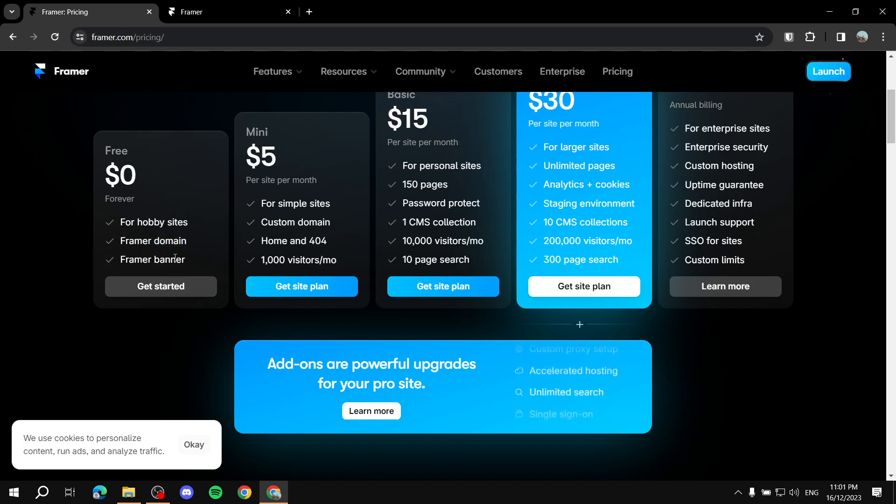
{"action": "scroll", "coordinate": [146, 251], "scroll_direction": "up", "scroll_amount": 1}
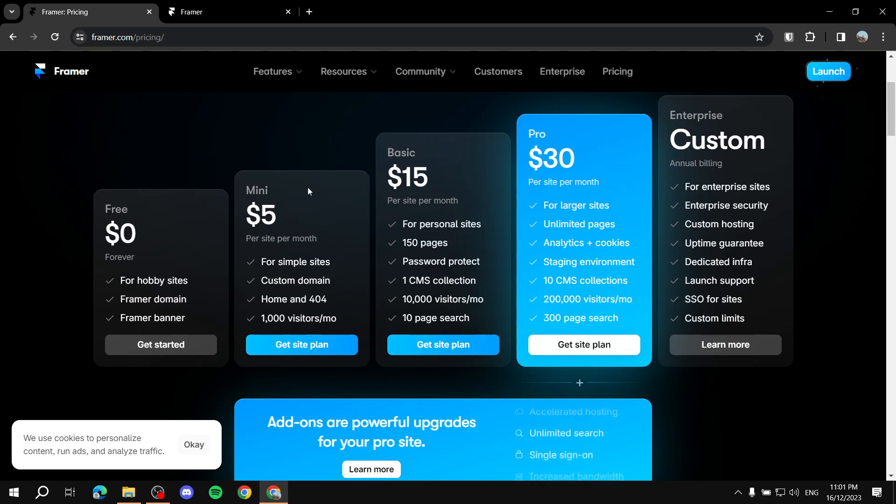
{"action": "scroll", "coordinate": [73, 248], "scroll_direction": "up", "scroll_amount": 2}
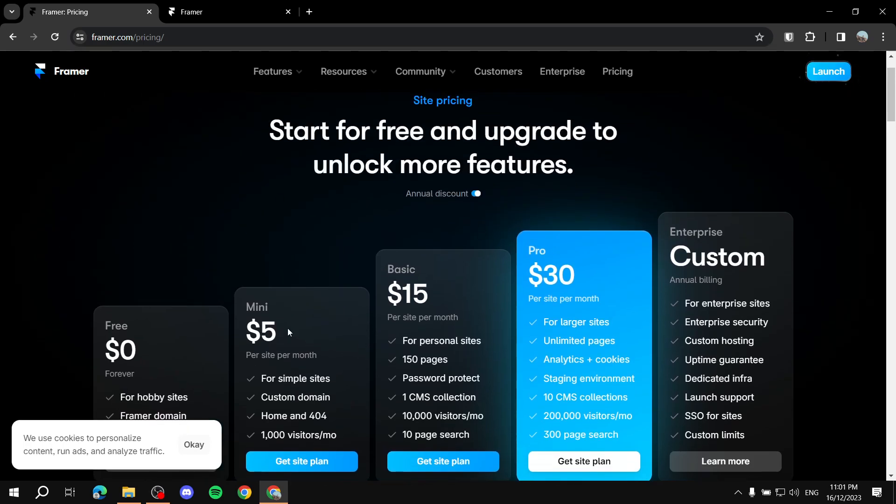
{"action": "scroll", "coordinate": [442, 270], "scroll_direction": "down", "scroll_amount": 1}
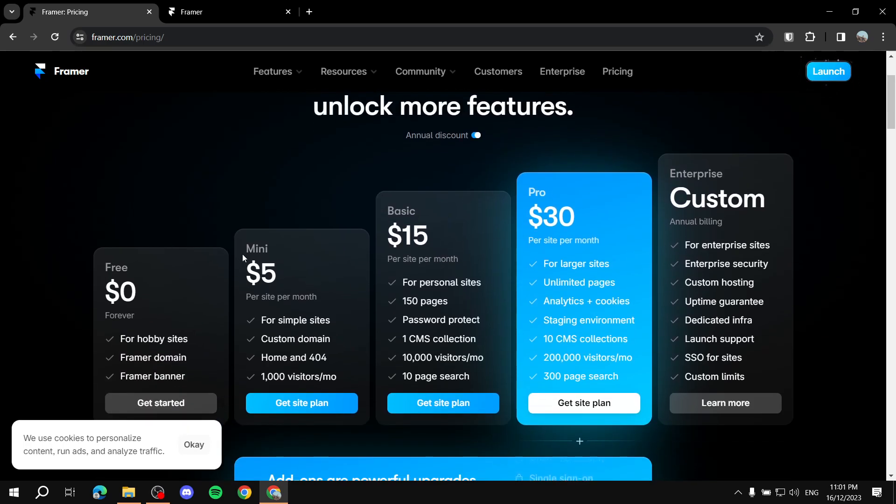
Turn off the annual discount for site pricing and read the Mini plan's price per site per month
{"action": "left_click", "coordinate": [476, 136]}
{"action": "left_click_drag", "start_coordinate": [292, 273], "coordinate": [321, 268]}
{"action": "left_click", "coordinate": [321, 269]}
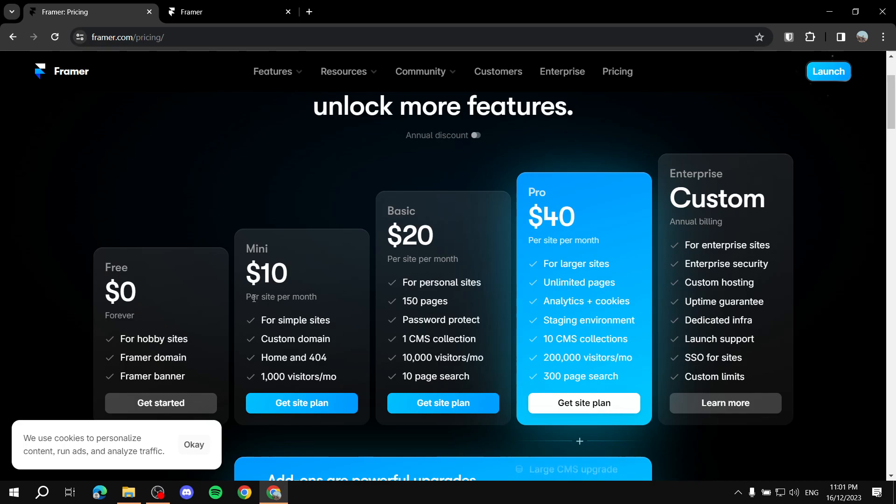
{"action": "left_click_drag", "start_coordinate": [241, 296], "coordinate": [328, 298]}
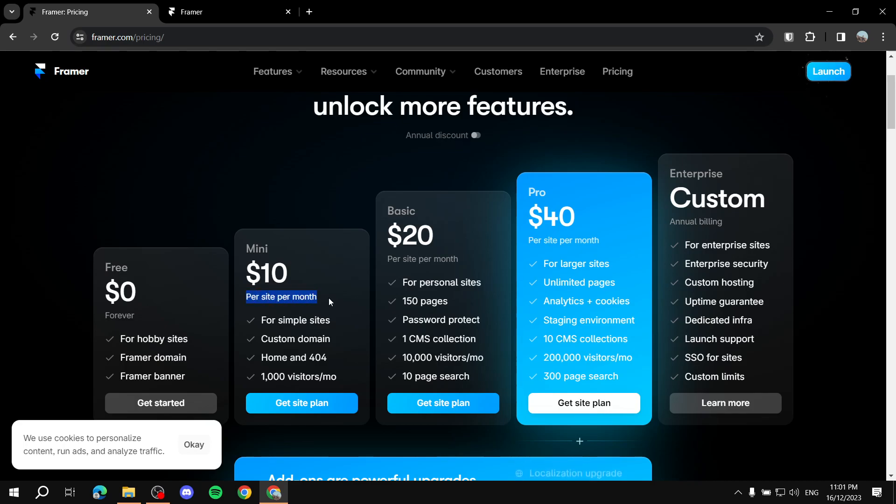
{"action": "left_click", "coordinate": [329, 298]}
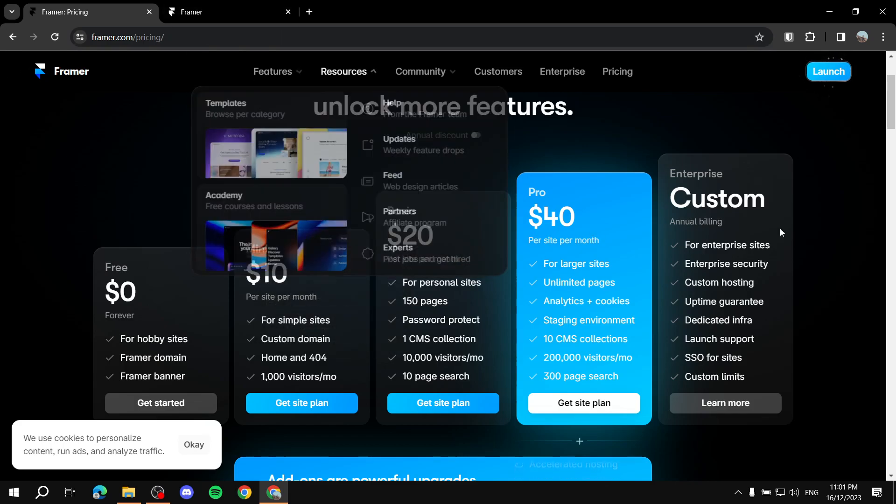
Compare the site pricing section with the workspace pricing section on the Pricing page
{"action": "scroll", "coordinate": [234, 278], "scroll_direction": "down", "scroll_amount": 9}
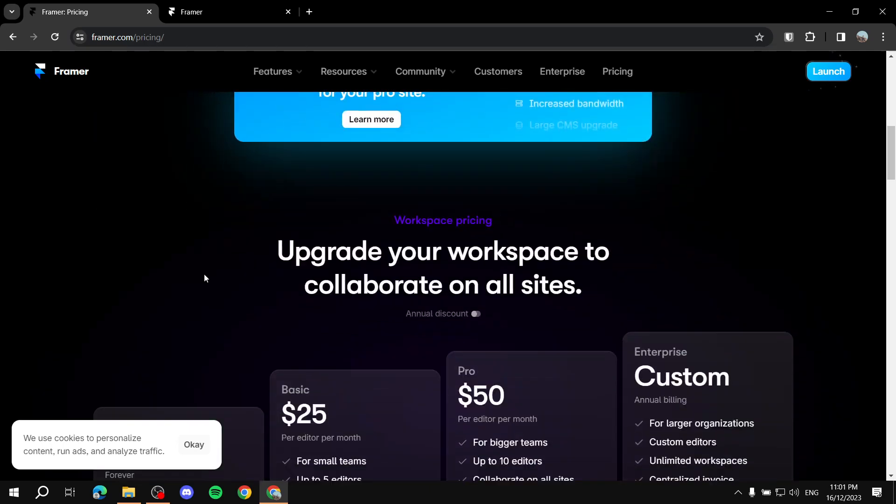
{"action": "scroll", "coordinate": [471, 233], "scroll_direction": "down", "scroll_amount": 5}
{"action": "scroll", "coordinate": [366, 248], "scroll_direction": "up", "scroll_amount": 10}
{"action": "scroll", "coordinate": [366, 247], "scroll_direction": "up", "scroll_amount": 3}
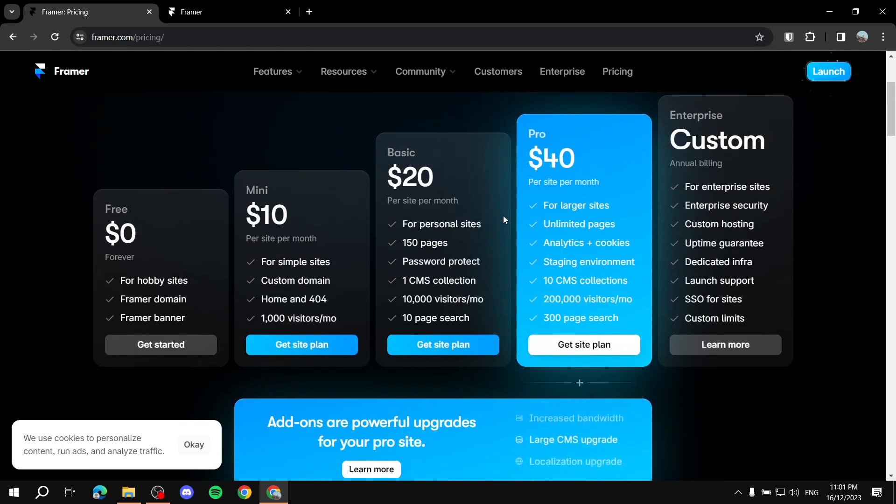
{"action": "scroll", "coordinate": [486, 220], "scroll_direction": "down", "scroll_amount": 1}
{"action": "scroll", "coordinate": [487, 225], "scroll_direction": "down", "scroll_amount": 8}
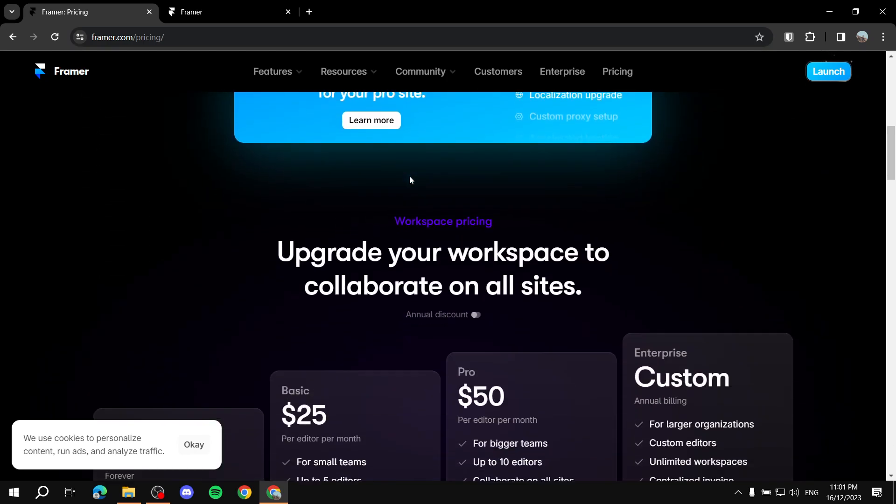
{"action": "left_click_drag", "start_coordinate": [362, 166], "coordinate": [519, 162]}
{"action": "left_click", "coordinate": [520, 162]}
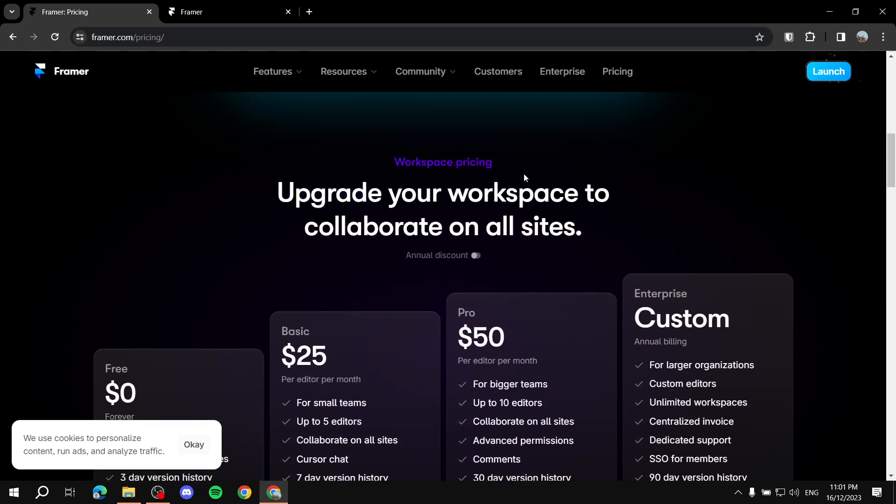
{"action": "scroll", "coordinate": [522, 176], "scroll_direction": "up", "scroll_amount": 10}
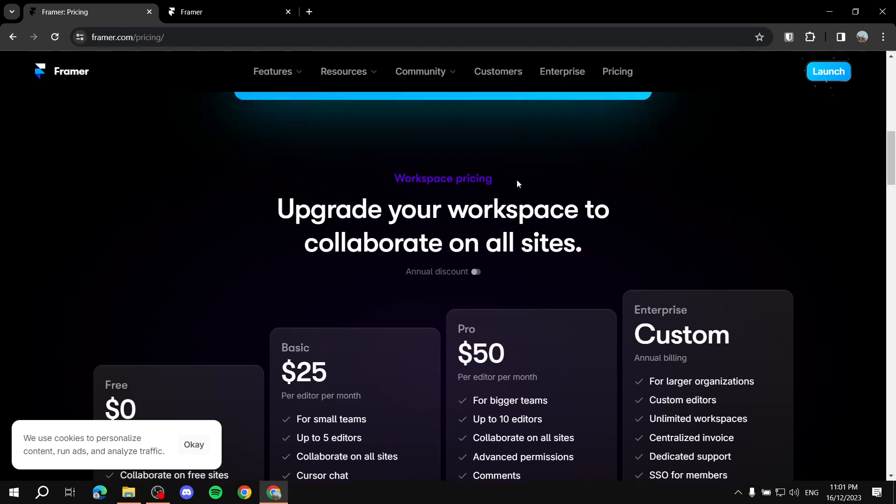
{"action": "scroll", "coordinate": [364, 192], "scroll_direction": "up", "scroll_amount": 3}
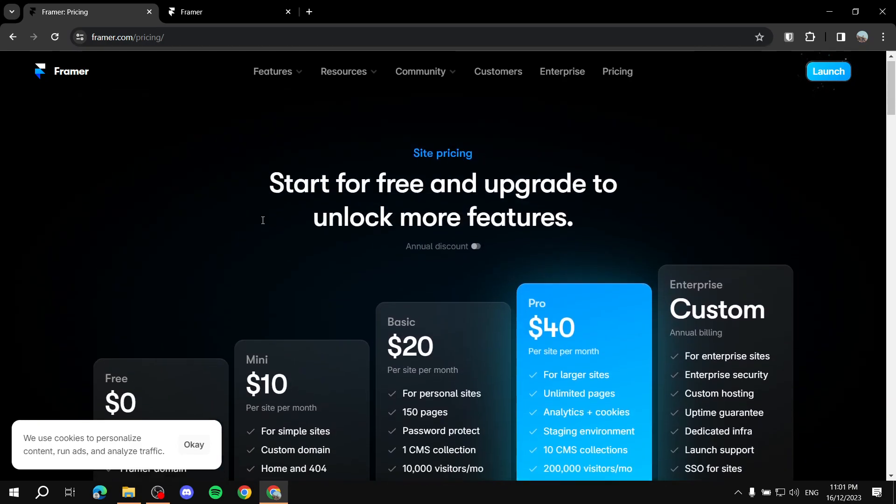
Examine the workspace plans, reading the Free plan's price and the team size it is meant for
{"action": "scroll", "coordinate": [574, 233], "scroll_direction": "down", "scroll_amount": 10}
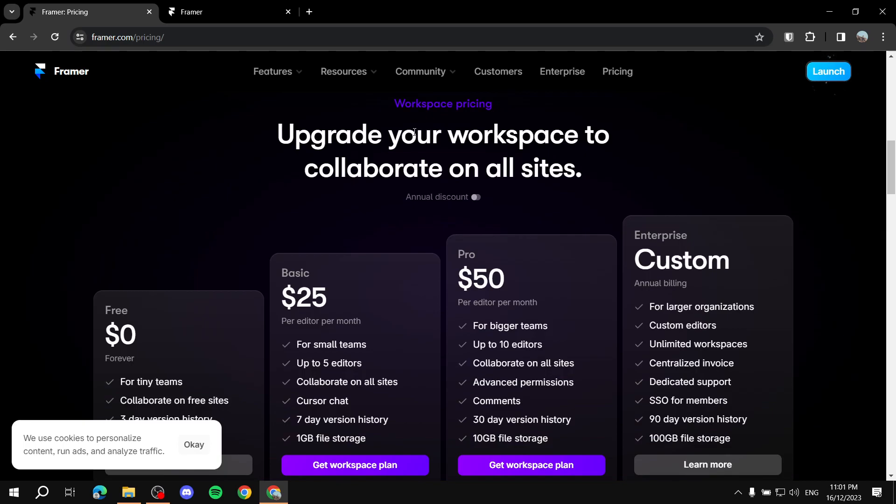
{"action": "scroll", "coordinate": [414, 133], "scroll_direction": "down", "scroll_amount": 1}
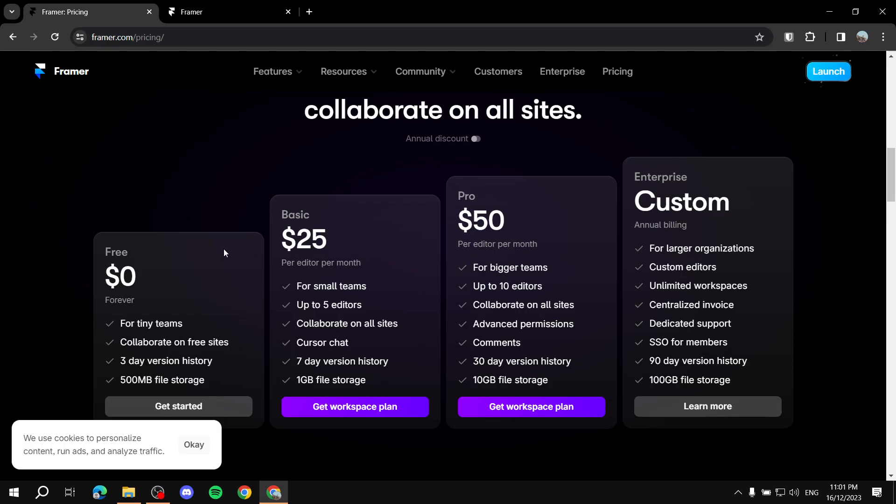
{"action": "left_click_drag", "start_coordinate": [108, 251], "coordinate": [148, 254]}
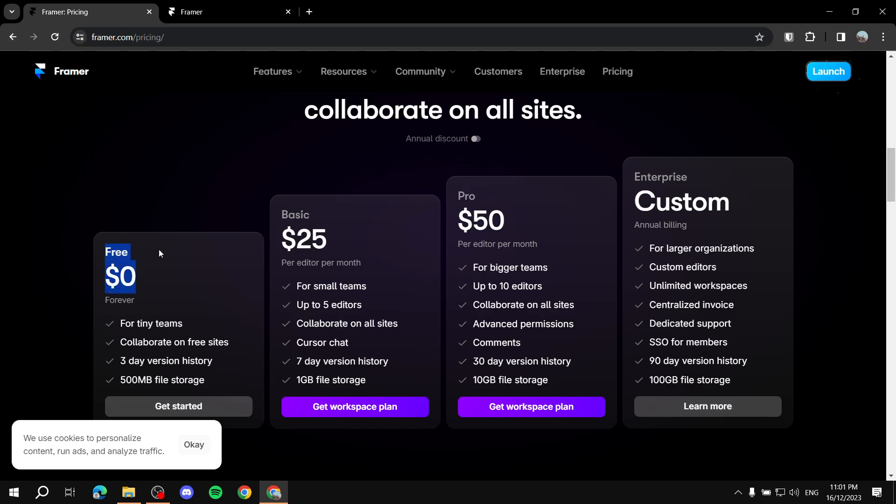
{"action": "left_click", "coordinate": [159, 250]}
{"action": "left_click_drag", "start_coordinate": [121, 326], "coordinate": [185, 323]}
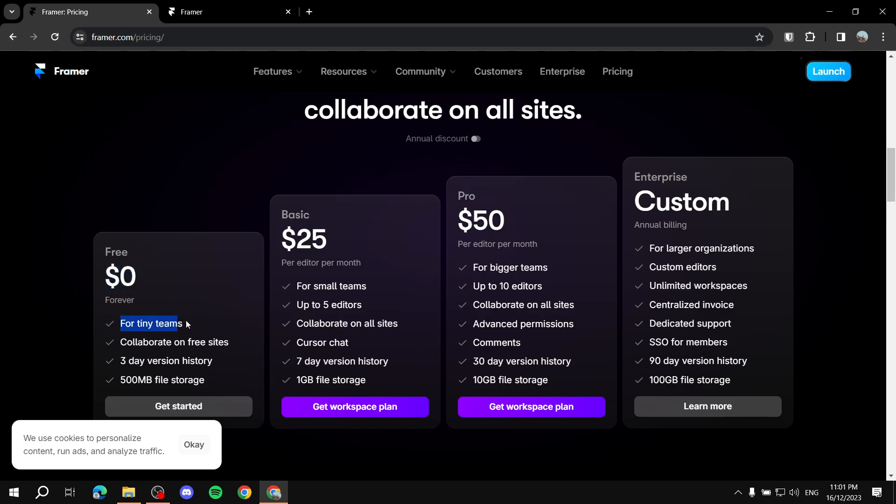
{"action": "left_click", "coordinate": [198, 318]}
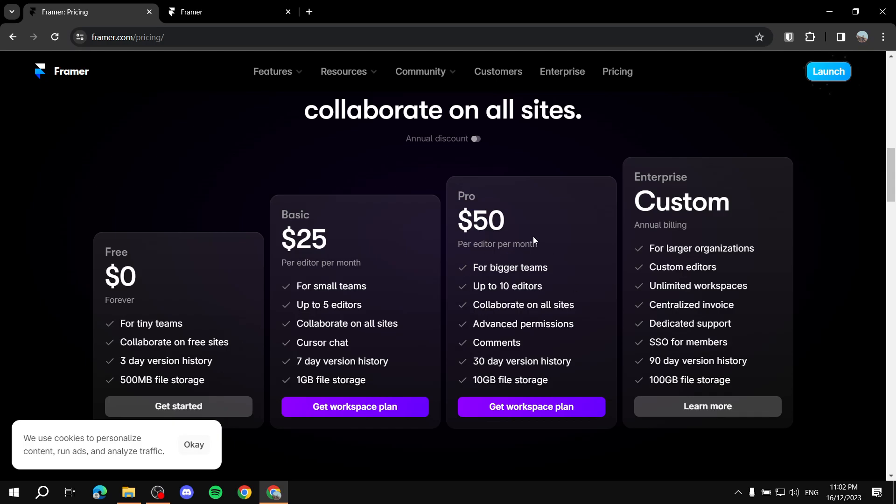
Review the site and workspace plans again, together with the start of the detailed site plans comparison table
{"action": "scroll", "coordinate": [565, 189], "scroll_direction": "down", "scroll_amount": 5}
{"action": "scroll", "coordinate": [346, 229], "scroll_direction": "up", "scroll_amount": 5}
{"action": "scroll", "coordinate": [316, 212], "scroll_direction": "up", "scroll_amount": 5}
{"action": "scroll", "coordinate": [366, 170], "scroll_direction": "up", "scroll_amount": 3}
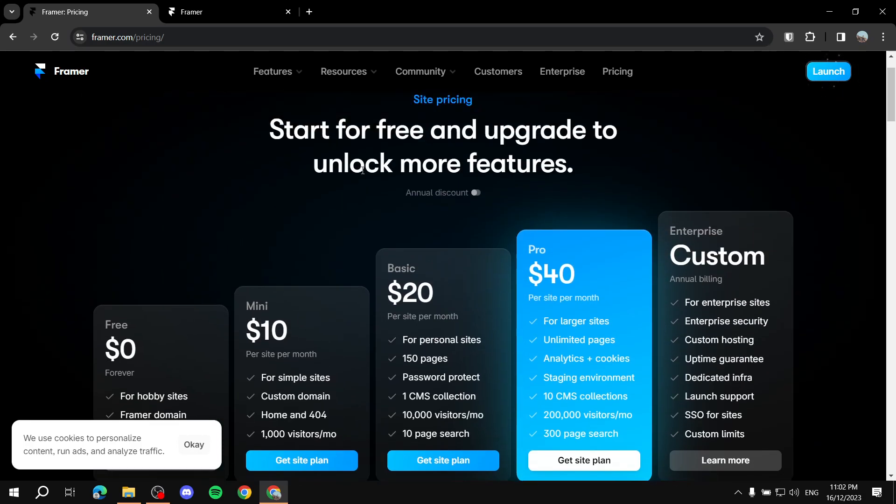
{"action": "scroll", "coordinate": [424, 157], "scroll_direction": "down", "scroll_amount": 6}
{"action": "scroll", "coordinate": [632, 209], "scroll_direction": "down", "scroll_amount": 5}
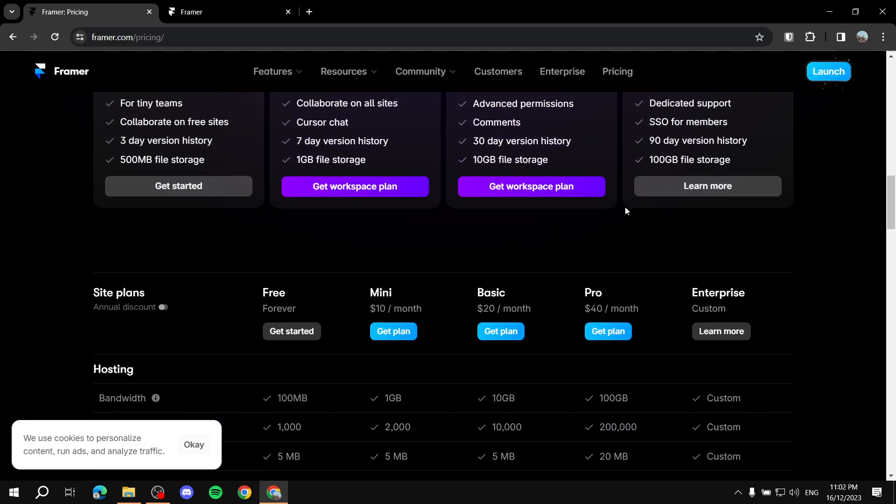
{"action": "scroll", "coordinate": [545, 243], "scroll_direction": "up", "scroll_amount": 10}
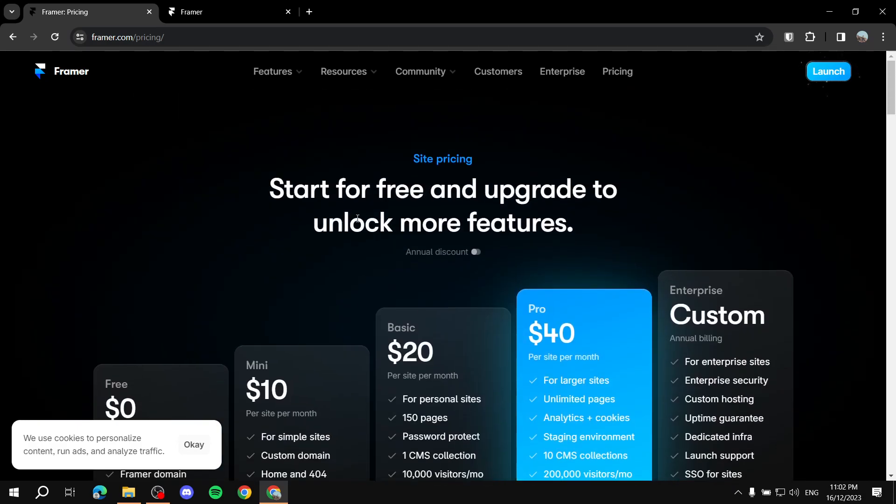
Return to the Framer home page and look over its editor preview, customer logos and Design section
{"action": "left_click", "coordinate": [74, 72]}
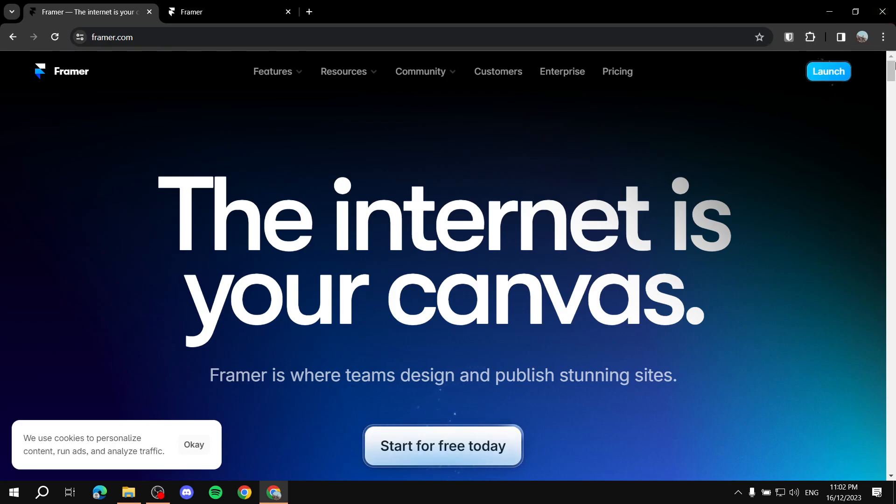
{"action": "scroll", "coordinate": [714, 147], "scroll_direction": "down", "scroll_amount": 5}
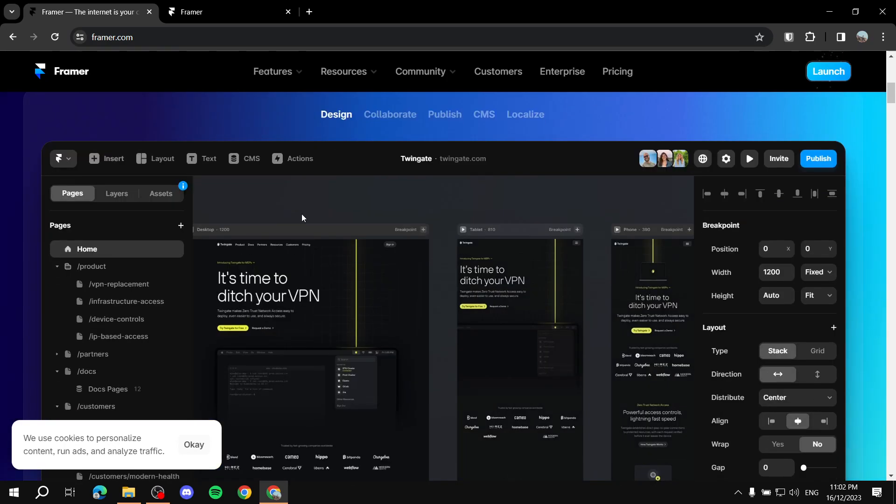
{"action": "scroll", "coordinate": [605, 199], "scroll_direction": "down", "scroll_amount": 5}
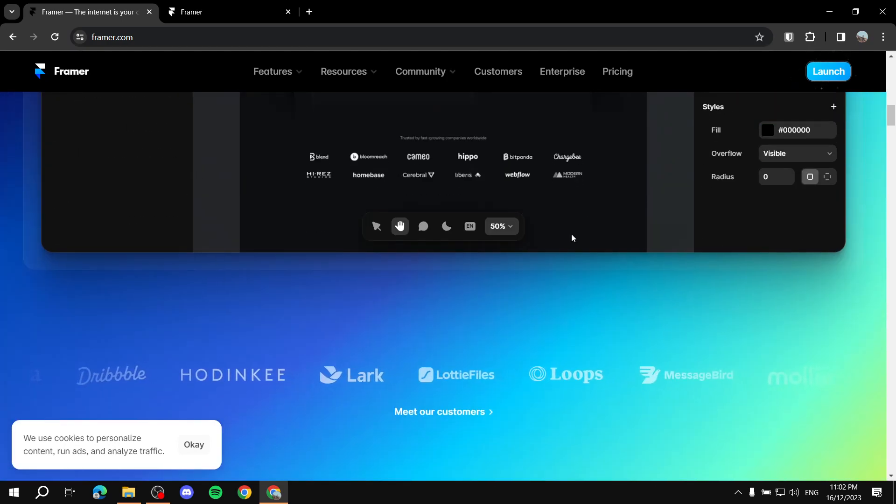
{"action": "scroll", "coordinate": [574, 236], "scroll_direction": "down", "scroll_amount": 5}
{"action": "scroll", "coordinate": [749, 159], "scroll_direction": "down", "scroll_amount": 3}
{"action": "scroll", "coordinate": [672, 155], "scroll_direction": "up", "scroll_amount": 10}
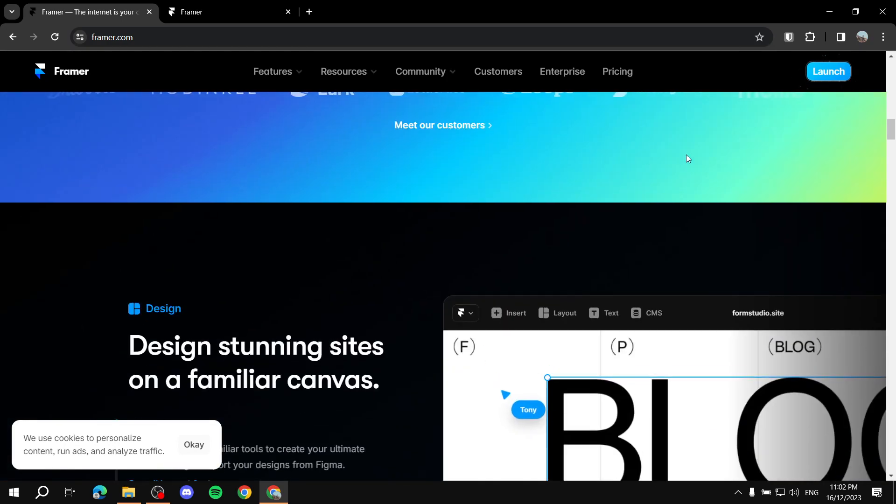
{"action": "scroll", "coordinate": [775, 156], "scroll_direction": "up", "scroll_amount": 10}
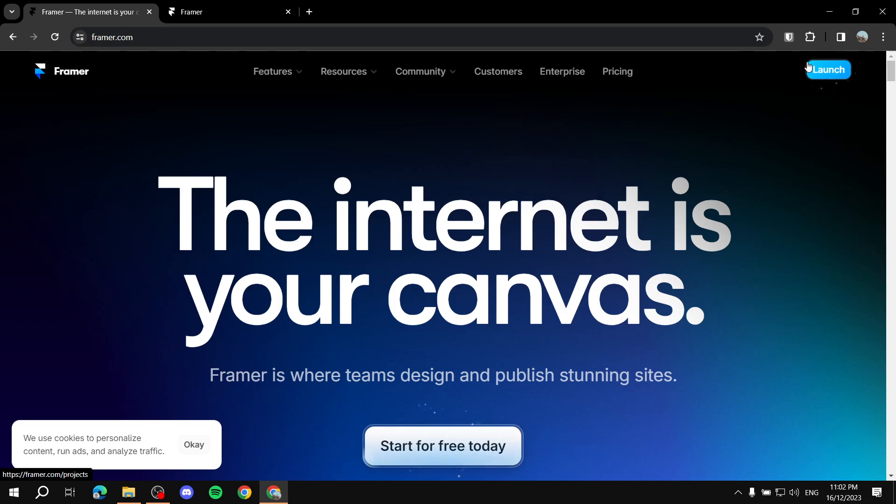
Switch to the Framer projects dashboard, close the home page tab and show the recent projects
{"action": "left_click", "coordinate": [211, 10]}
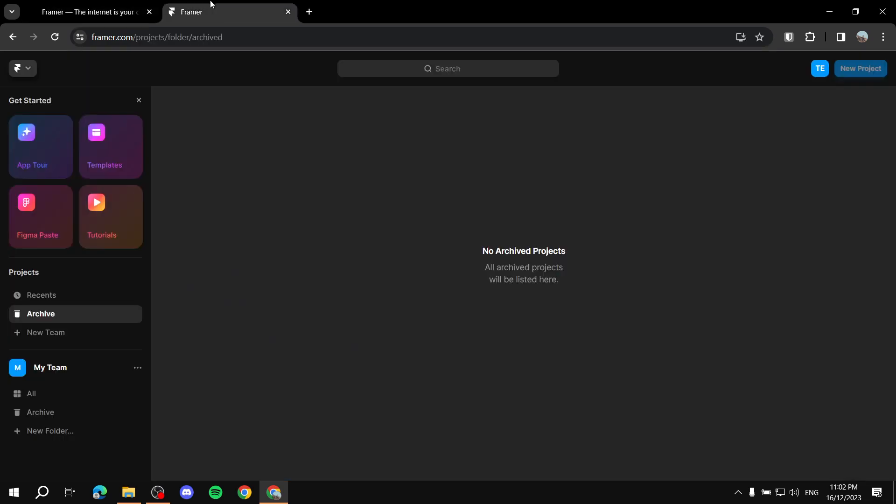
{"action": "left_click", "coordinate": [149, 12]}
{"action": "left_click", "coordinate": [30, 301]}
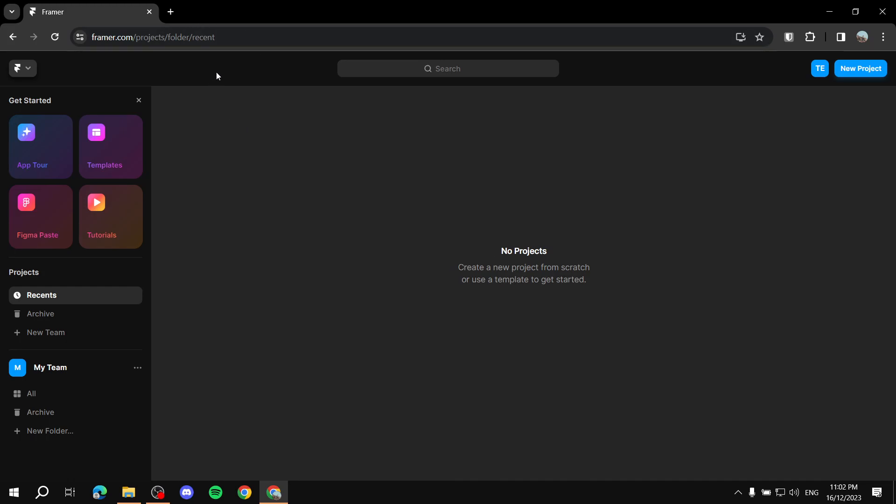
Open the Framer templates gallery from the dashboard and browse the New Templates section
{"action": "left_click", "coordinate": [127, 139]}
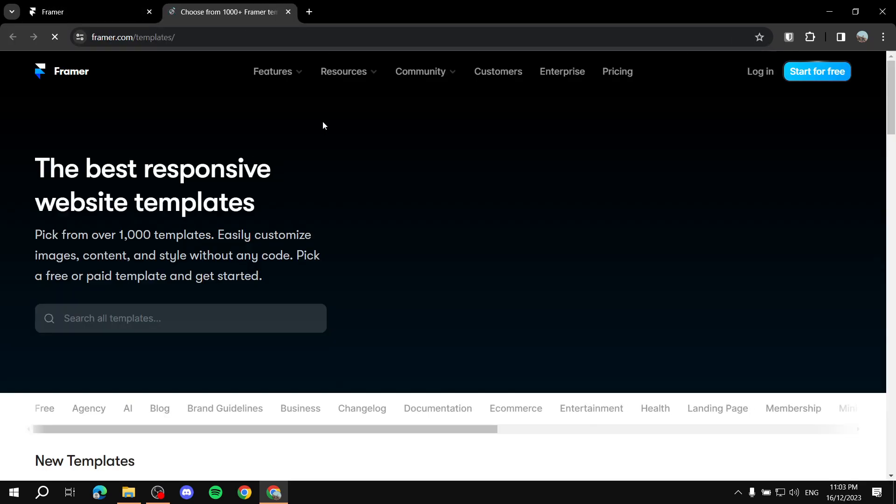
{"action": "scroll", "coordinate": [338, 133], "scroll_direction": "down", "scroll_amount": 6}
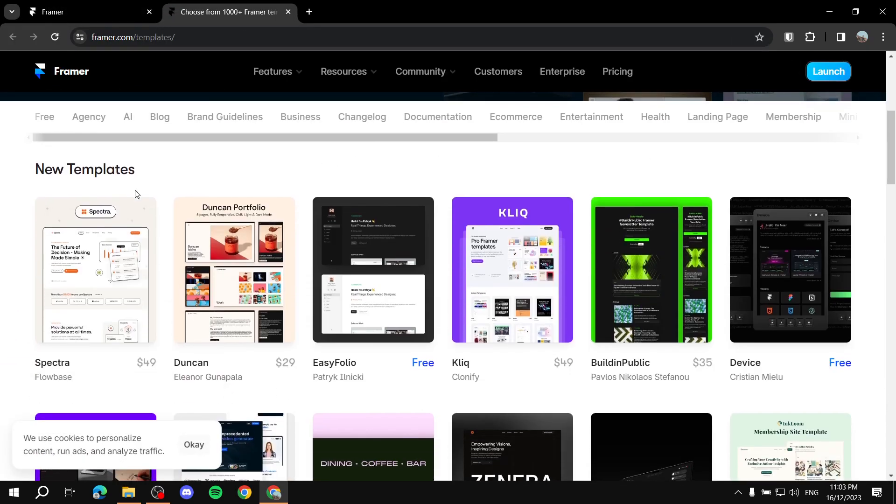
{"action": "scroll", "coordinate": [322, 234], "scroll_direction": "down", "scroll_amount": 3}
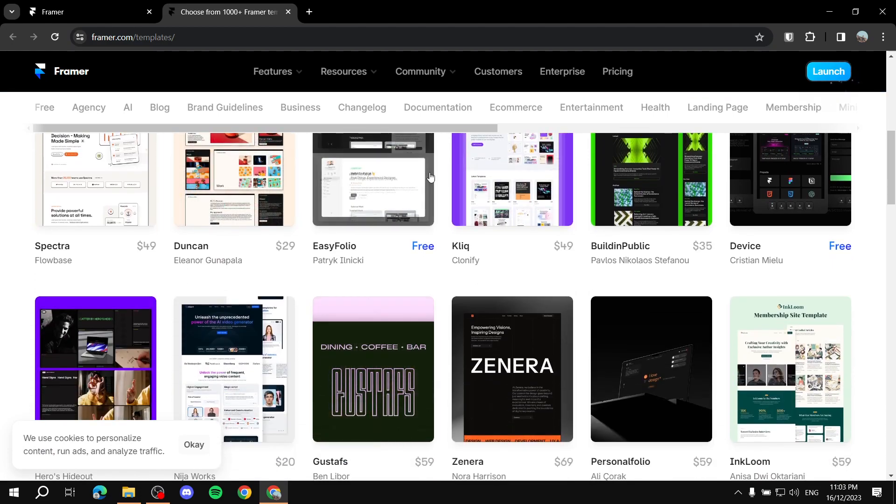
{"action": "scroll", "coordinate": [664, 256], "scroll_direction": "down", "scroll_amount": 3}
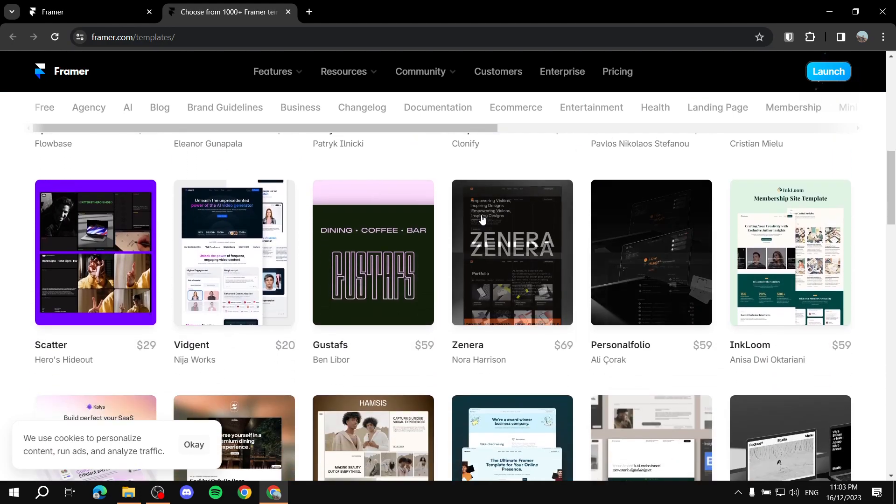
Browse the New Templates listing down to the section on selling website templates, and return to the start of the gallery
{"action": "scroll", "coordinate": [281, 204], "scroll_direction": "up", "scroll_amount": 3}
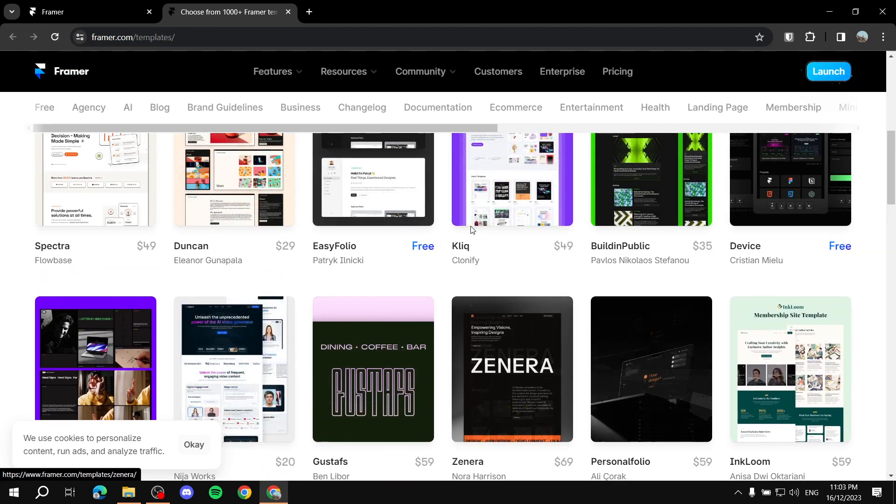
{"action": "scroll", "coordinate": [387, 399], "scroll_direction": "up", "scroll_amount": 4}
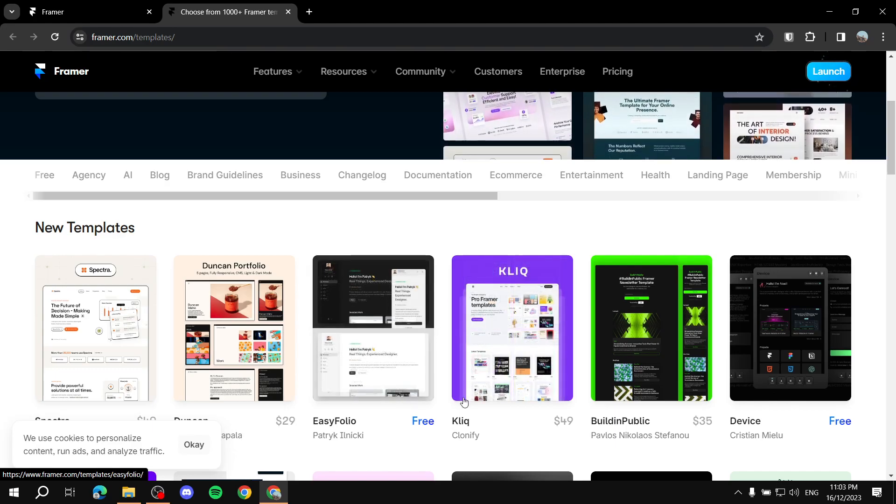
{"action": "scroll", "coordinate": [345, 320], "scroll_direction": "down", "scroll_amount": 7}
{"action": "scroll", "coordinate": [356, 370], "scroll_direction": "down", "scroll_amount": 12}
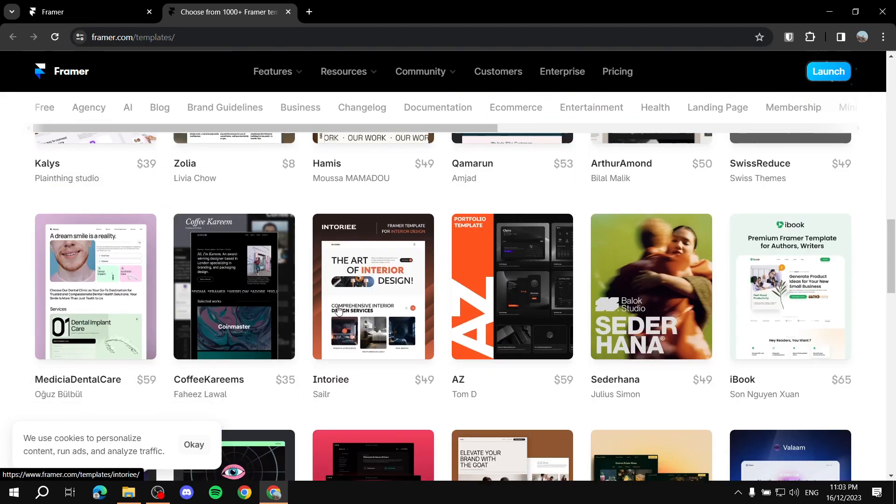
{"action": "scroll", "coordinate": [576, 255], "scroll_direction": "down", "scroll_amount": 8}
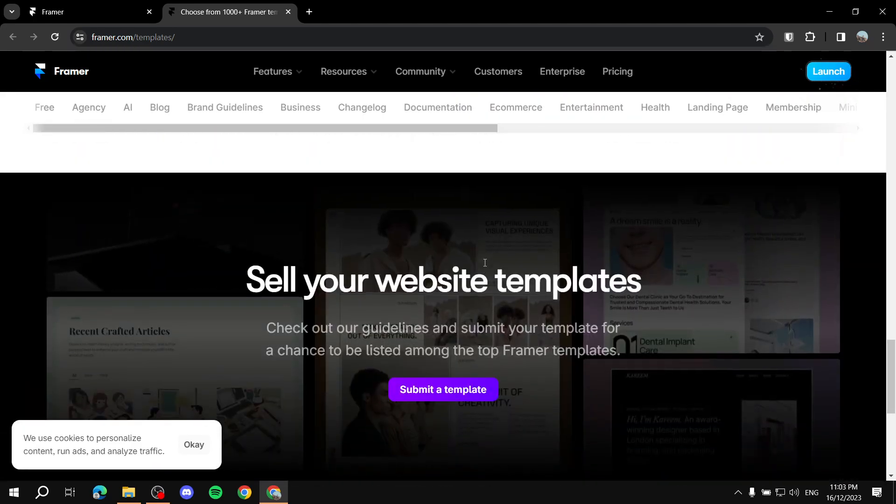
{"action": "scroll", "coordinate": [459, 228], "scroll_direction": "up", "scroll_amount": 7}
{"action": "scroll", "coordinate": [407, 317], "scroll_direction": "up", "scroll_amount": 1}
{"action": "scroll", "coordinate": [407, 320], "scroll_direction": "down", "scroll_amount": 4}
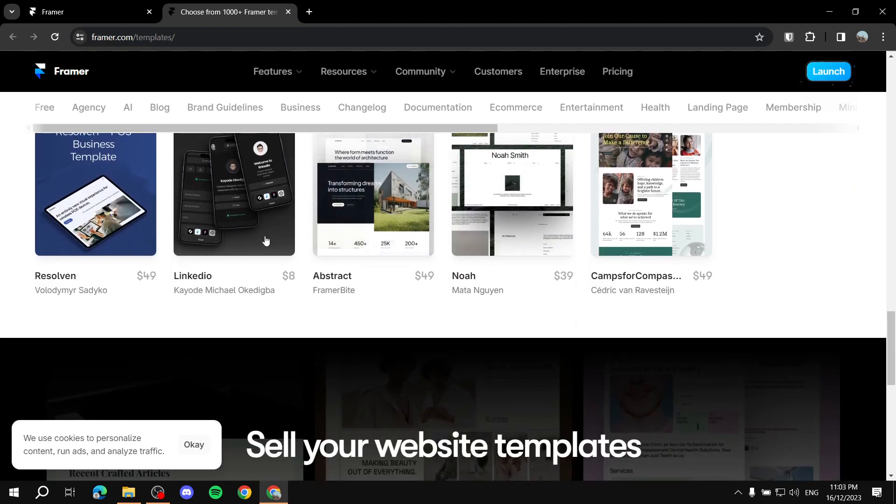
{"action": "scroll", "coordinate": [513, 325], "scroll_direction": "up", "scroll_amount": 6}
{"action": "scroll", "coordinate": [556, 328], "scroll_direction": "up", "scroll_amount": 15}
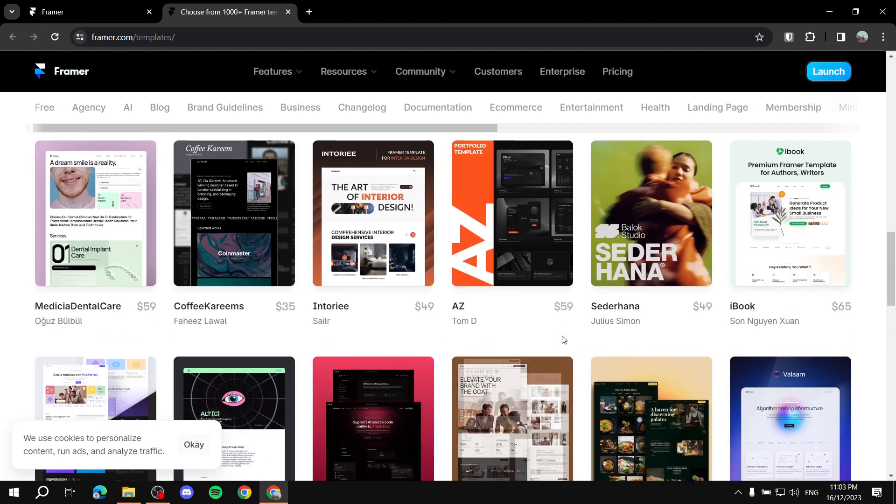
{"action": "scroll", "coordinate": [420, 217], "scroll_direction": "up", "scroll_amount": 2}
{"action": "scroll", "coordinate": [467, 243], "scroll_direction": "down", "scroll_amount": 6}
{"action": "scroll", "coordinate": [327, 187], "scroll_direction": "up", "scroll_amount": 6}
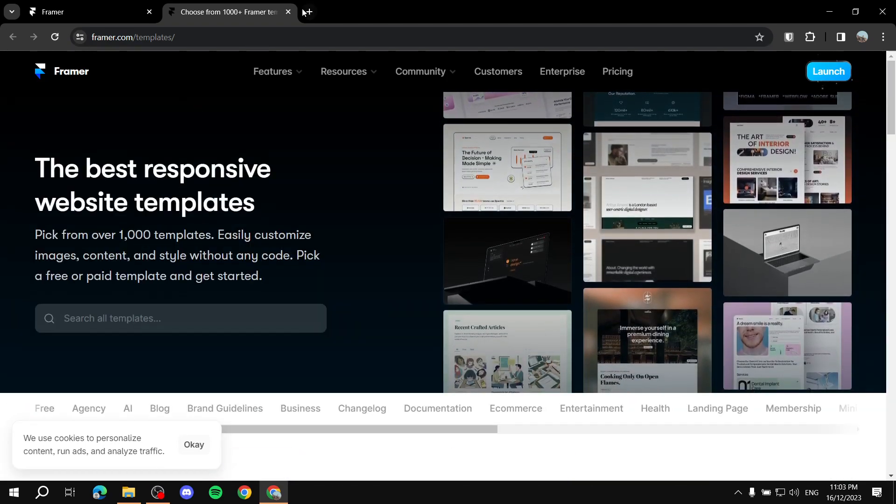
Close the templates gallery and create a new blank project from the projects dashboard
{"action": "left_click", "coordinate": [288, 12]}
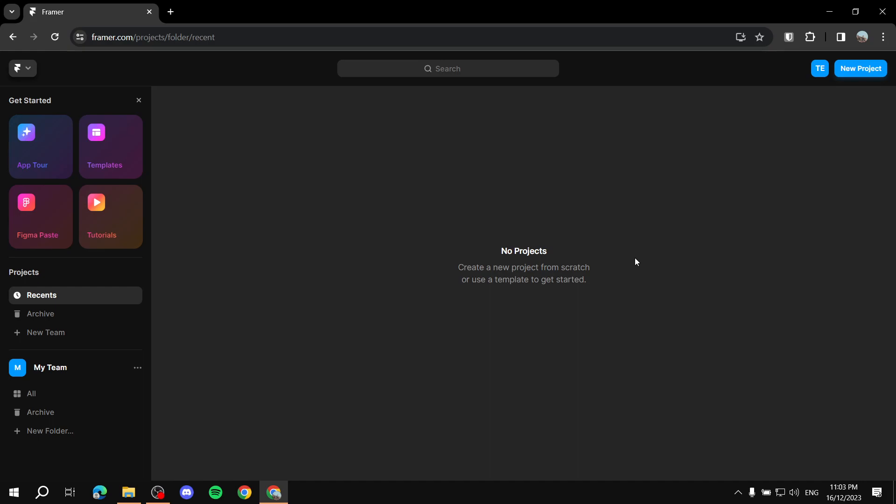
{"action": "left_click", "coordinate": [869, 69]}
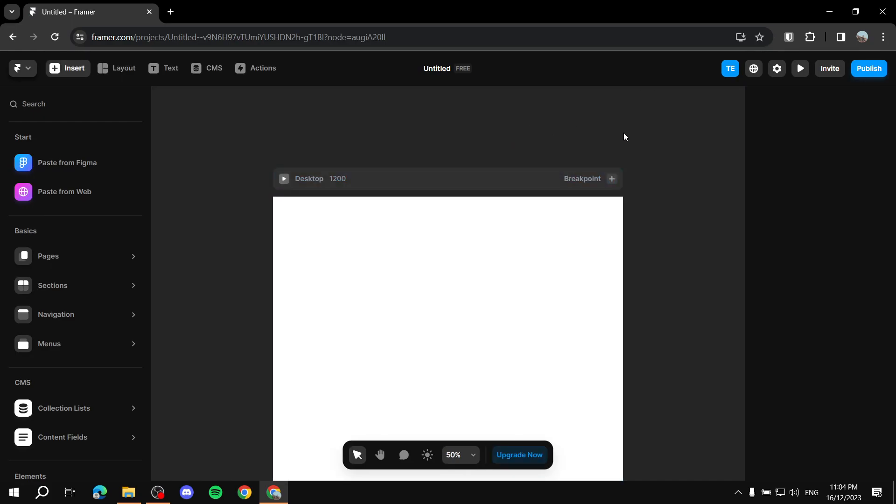
{"action": "scroll", "coordinate": [624, 132], "scroll_direction": "down", "scroll_amount": 1}
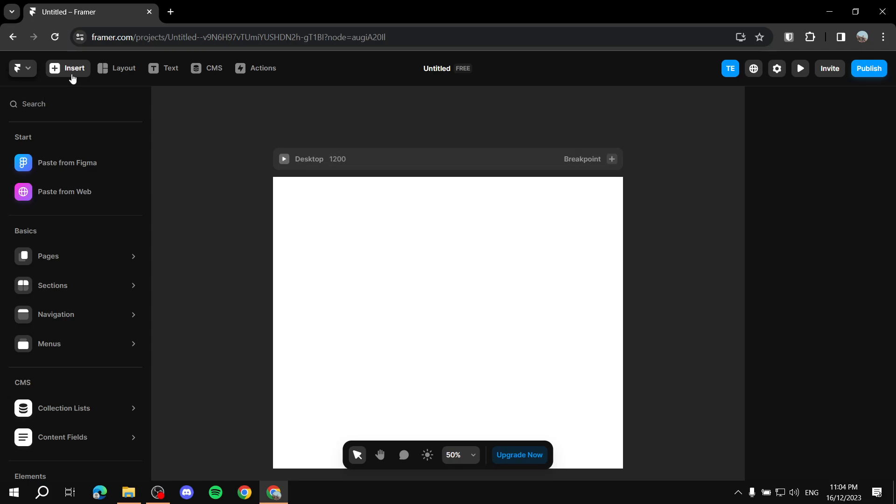
Preview the ready-made pages, sections and navigation designs in the insert library, together with its element categories
{"action": "mouse_move", "coordinate": [93, 270]}
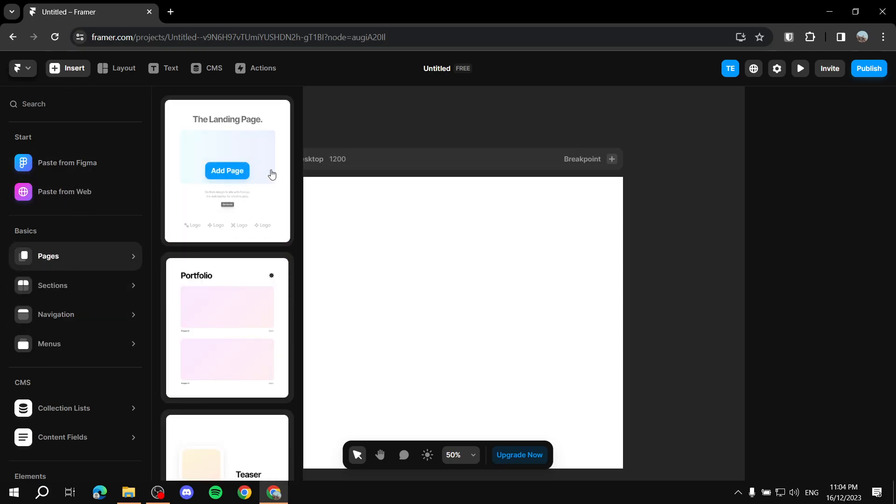
{"action": "mouse_move", "coordinate": [96, 293]}
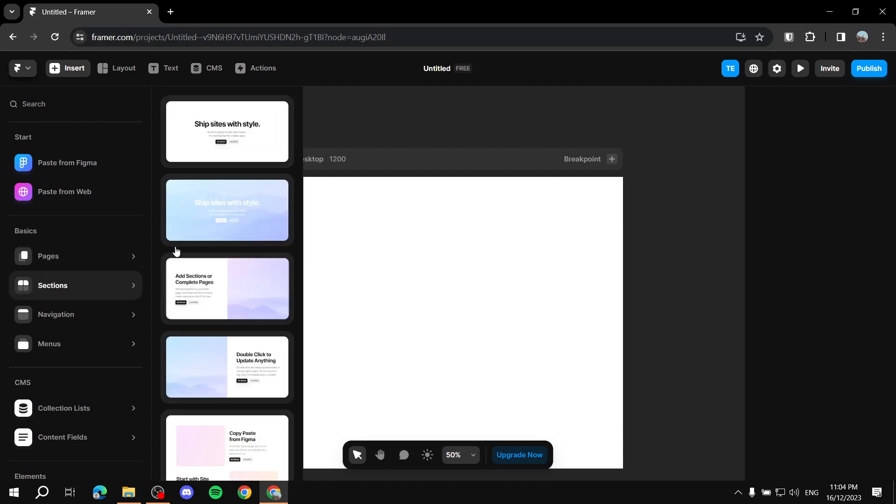
{"action": "scroll", "coordinate": [176, 299], "scroll_direction": "down", "scroll_amount": 5}
{"action": "mouse_move", "coordinate": [80, 330]}
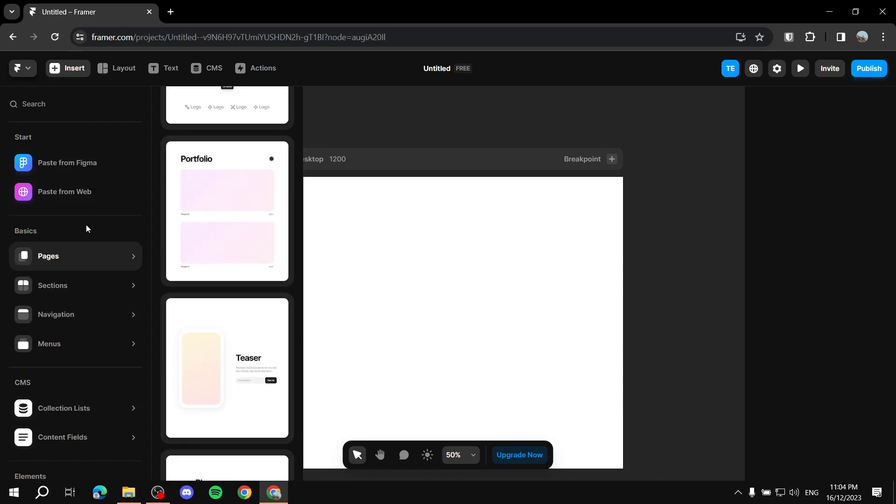
{"action": "scroll", "coordinate": [88, 210], "scroll_direction": "down", "scroll_amount": 4}
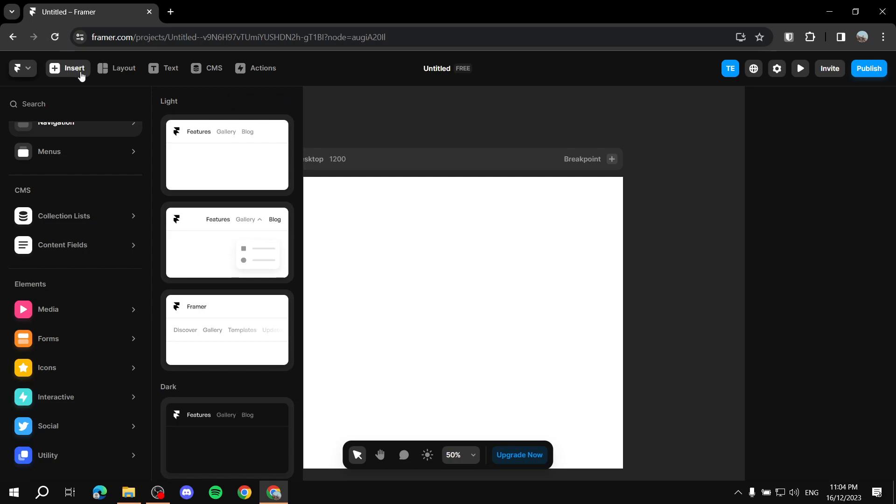
Look through the editor's Layout, Text, CMS and Actions tools
{"action": "left_click", "coordinate": [119, 68]}
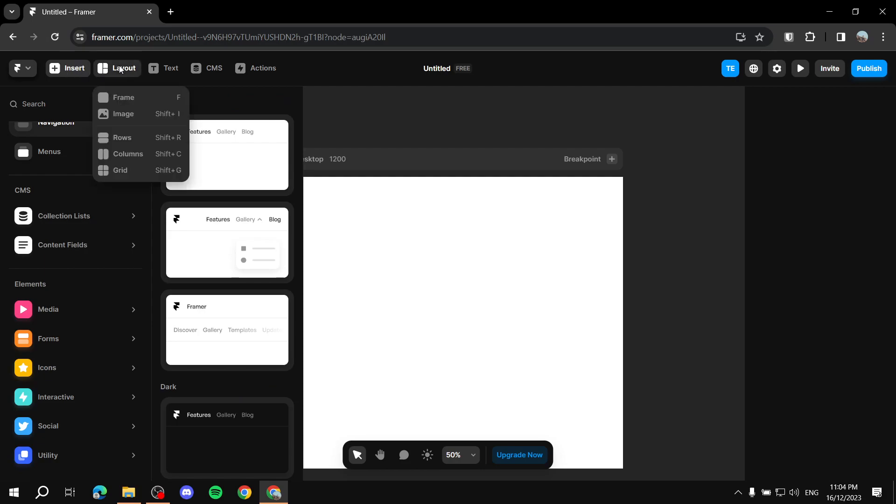
{"action": "left_click", "coordinate": [159, 70]}
{"action": "left_click", "coordinate": [206, 71]}
{"action": "left_click", "coordinate": [254, 73]}
{"action": "left_click", "coordinate": [69, 67]}
{"action": "scroll", "coordinate": [256, 187], "scroll_direction": "up", "scroll_amount": 2}
{"action": "scroll", "coordinate": [256, 189], "scroll_direction": "up", "scroll_amount": 2}
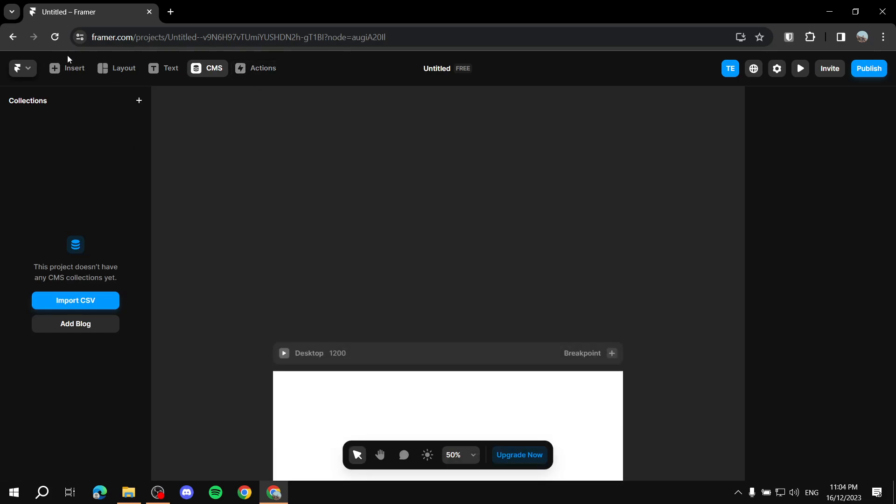
Reopen the insert library to view its Navigation and Menus items, and go back to the project's page list and blank canvas
{"action": "left_click", "coordinate": [67, 68]}
{"action": "scroll", "coordinate": [424, 162], "scroll_direction": "down", "scroll_amount": 2}
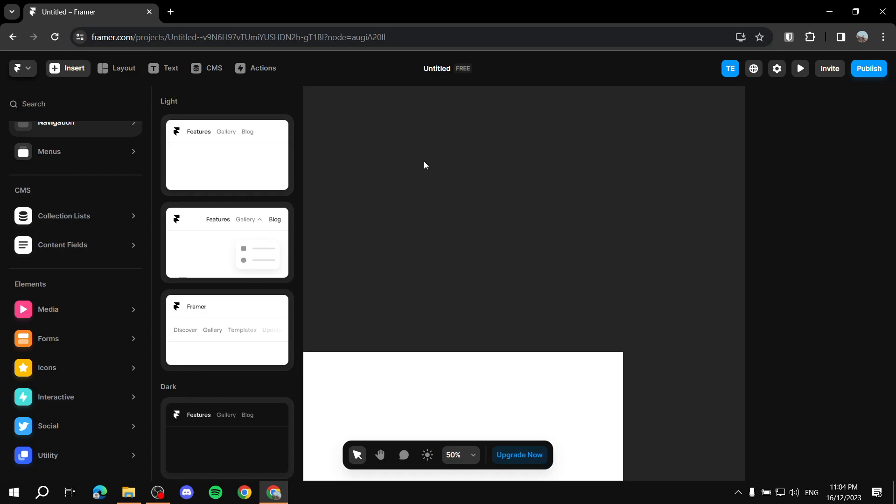
{"action": "scroll", "coordinate": [20, 177], "scroll_direction": "up", "scroll_amount": 4}
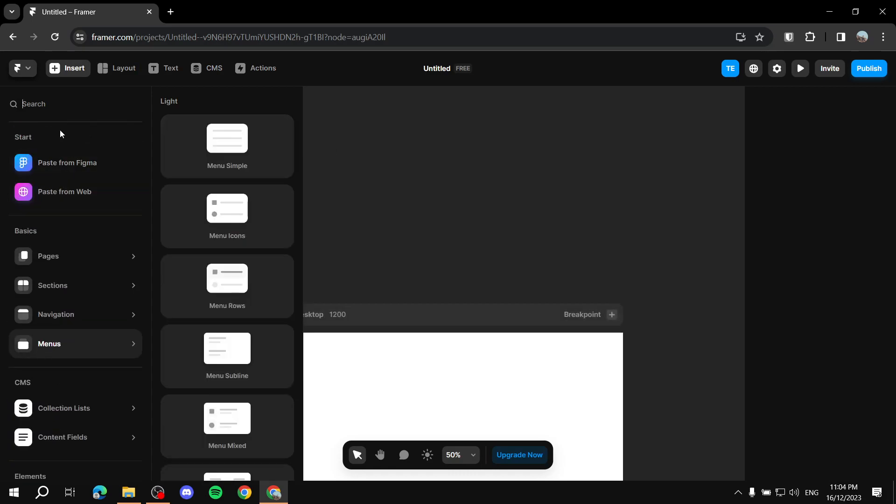
{"action": "left_click", "coordinate": [372, 141]}
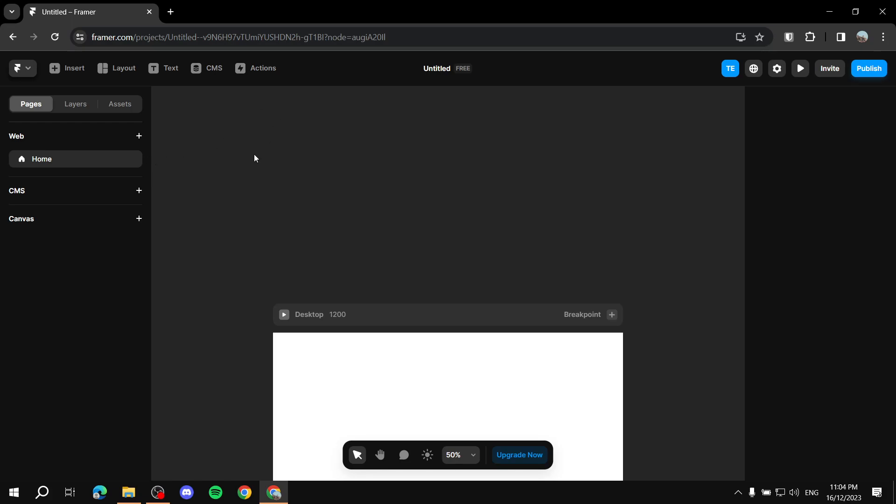
{"action": "scroll", "coordinate": [255, 159], "scroll_direction": "down", "scroll_amount": 5}
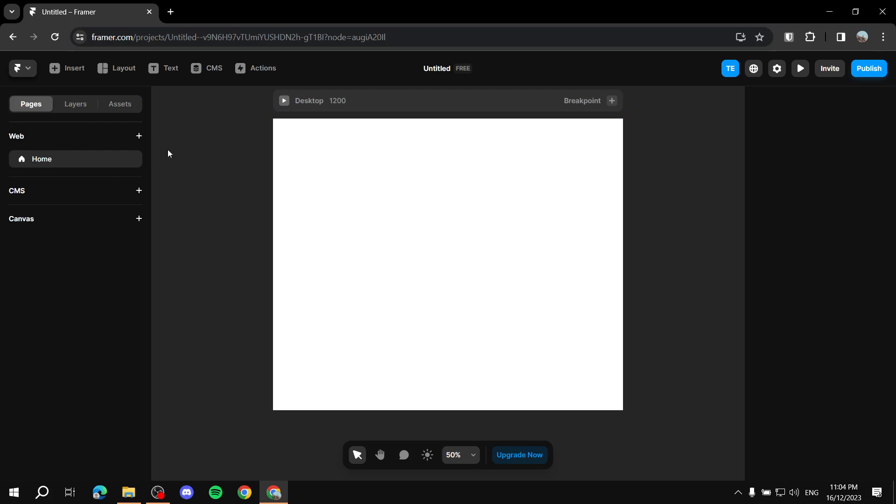
Review the available project actions and open the AI Generate Page prompt
{"action": "left_click", "coordinate": [262, 70]}
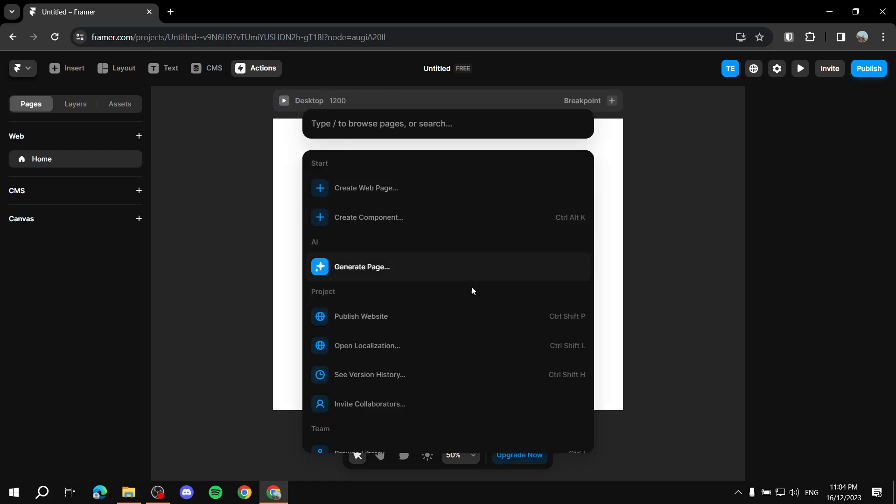
{"action": "scroll", "coordinate": [472, 287], "scroll_direction": "down", "scroll_amount": 1}
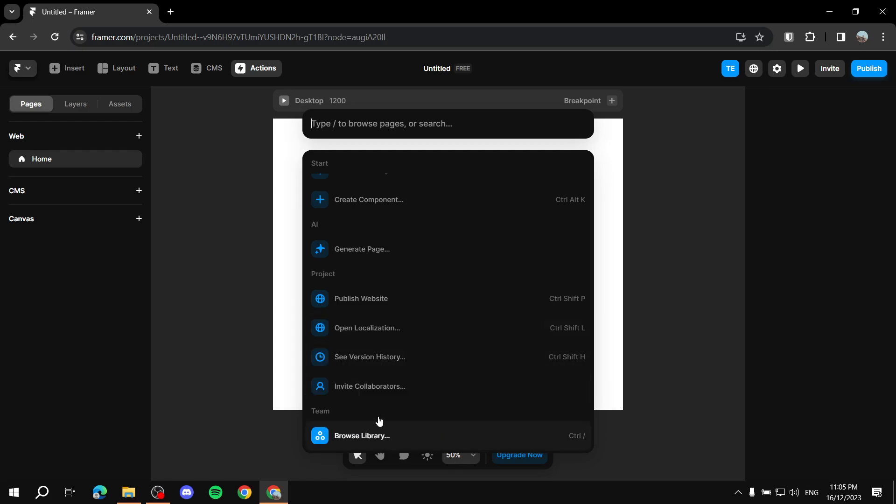
{"action": "scroll", "coordinate": [418, 365], "scroll_direction": "up", "scroll_amount": 1}
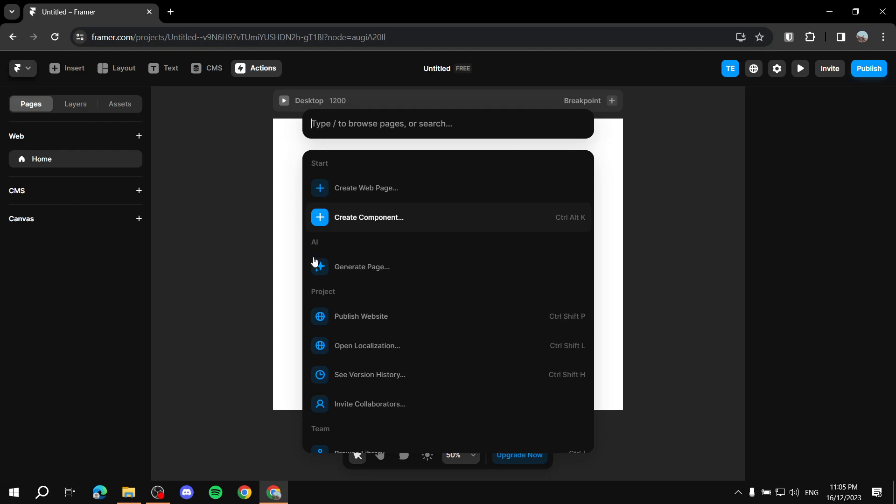
{"action": "left_click", "coordinate": [401, 268]}
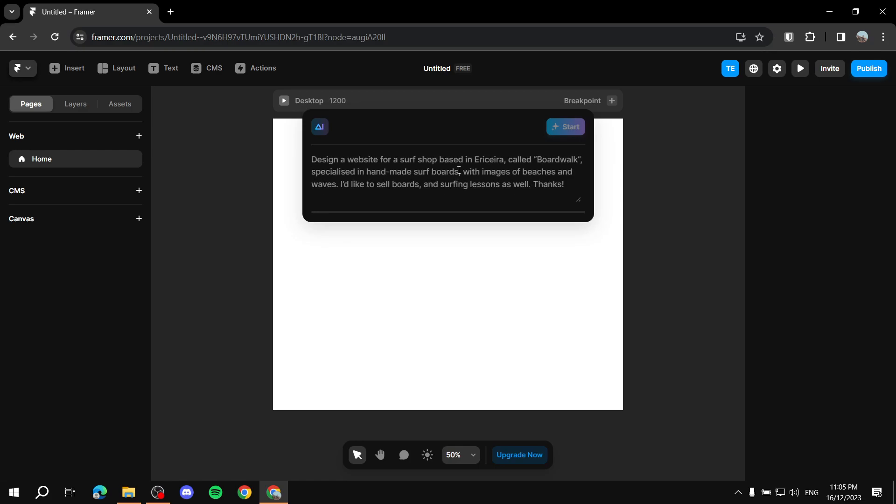
Begin the AI page prompt with: Design a personal website called "Spacereads"
{"action": "type", "text": "De"}
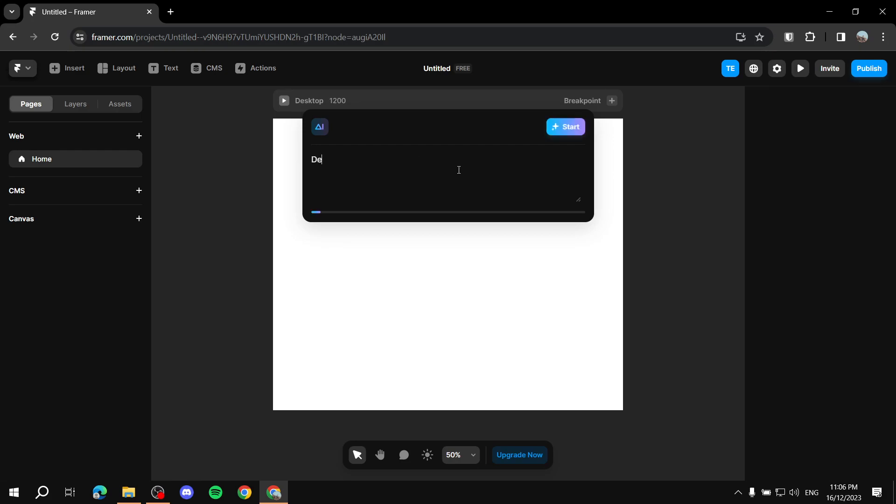
{"action": "type", "text": "sign a personal web"}
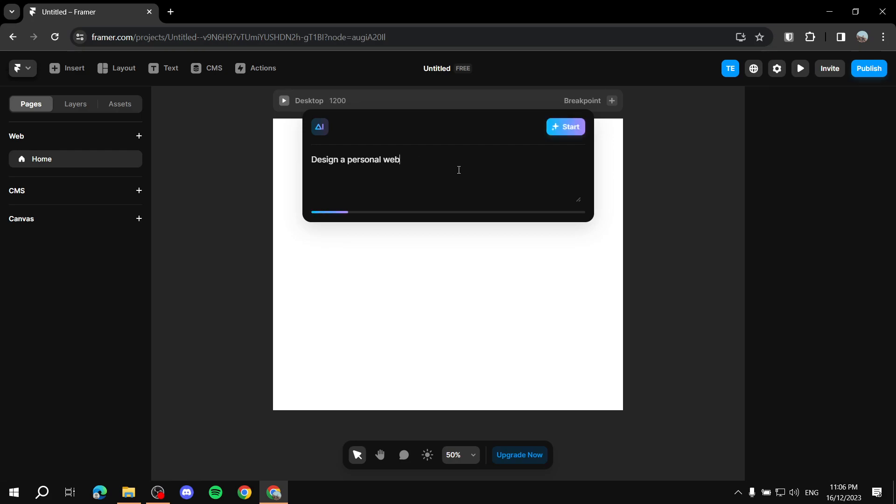
{"action": "type", "text": "site about"}
{"action": "key", "text": "BackSpace"}
{"action": "key", "text": "BackSpace"}
{"action": "key", "text": "BackSpace"}
{"action": "key", "text": "BackSpace"}
{"action": "type", "text": "called \"Spacereads"}
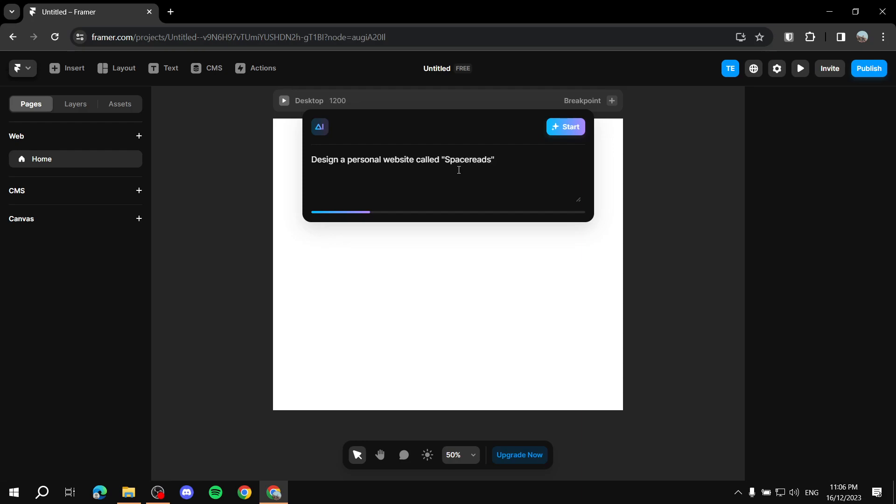
Continue the AI prompt with "make it focused on planets in our solar system"
{"action": "type", "text": "\" make it abou"}
{"action": "type", "text": "t"}
{"action": "key", "text": "BackSpace"}
{"action": "key", "text": "BackSpace"}
{"action": "key", "text": "BackSpace"}
{"action": "key", "text": "BackSpace"}
{"action": "key", "text": "BackSpace"}
{"action": "type", "text": "focused on planets o"}
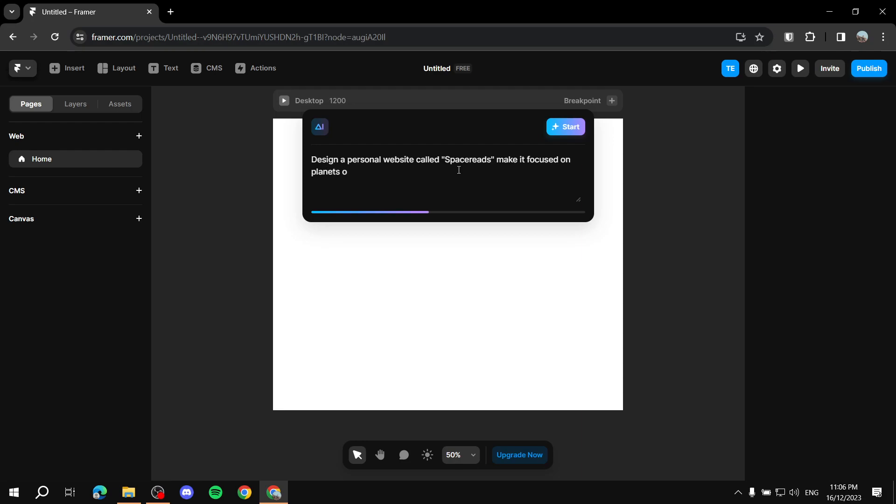
{"action": "type", "text": "n our splar"}
{"action": "key", "text": "BackSpace"}
{"action": "key", "text": "BackSpace"}
{"action": "key", "text": "BackSpace"}
{"action": "key", "text": "BackSpace"}
{"action": "type", "text": "olar system"}
Extend the AI prompt with ", as well as details about the great wide space around us."
{"action": "type", "text": ", as "}
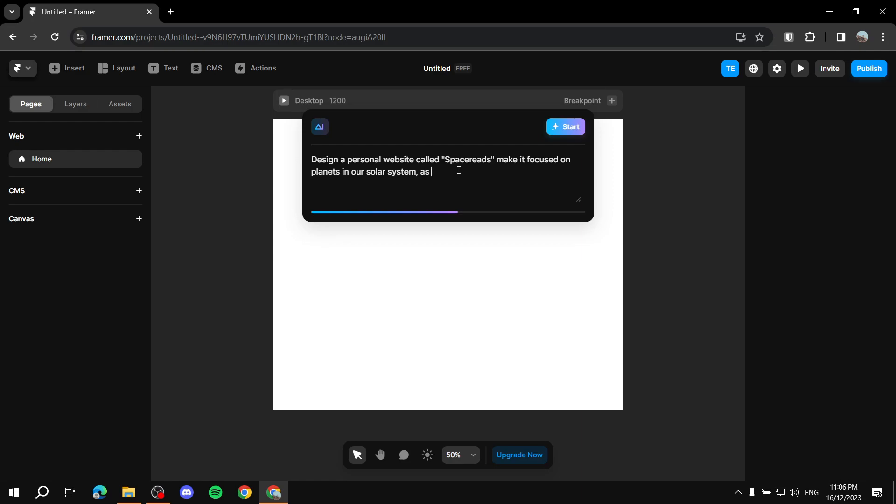
{"action": "type", "text": "well as details about t"}
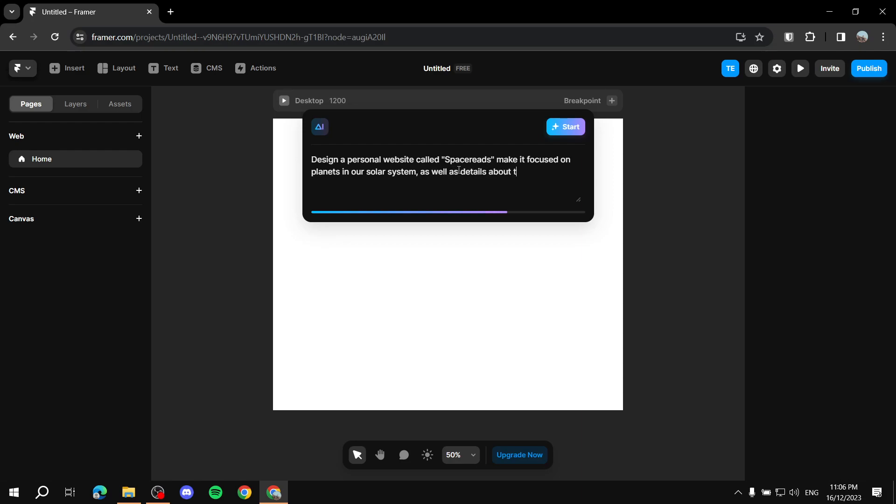
{"action": "type", "text": "he great wide space around us."}
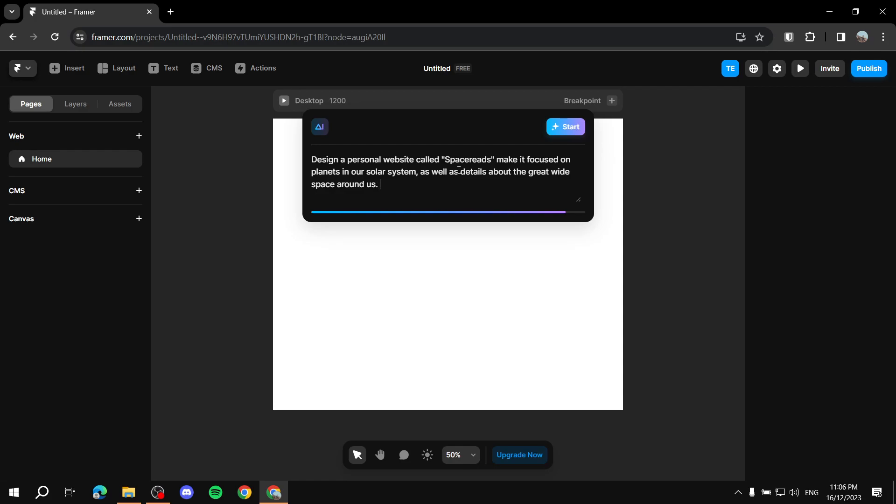
Finish the AI prompt with "Use a theme that fits space and planets." and start generating the page
{"action": "type", "text": "se a theme that fit"}
{"action": "type", "text": "s sa"}
{"action": "type", "text": "pace a"}
{"action": "type", "text": "nd planets."}
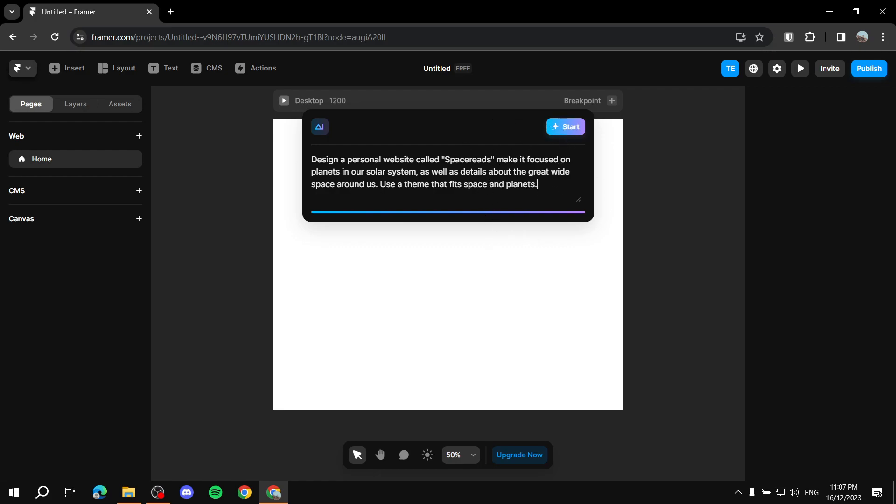
{"action": "left_click", "coordinate": [580, 129]}
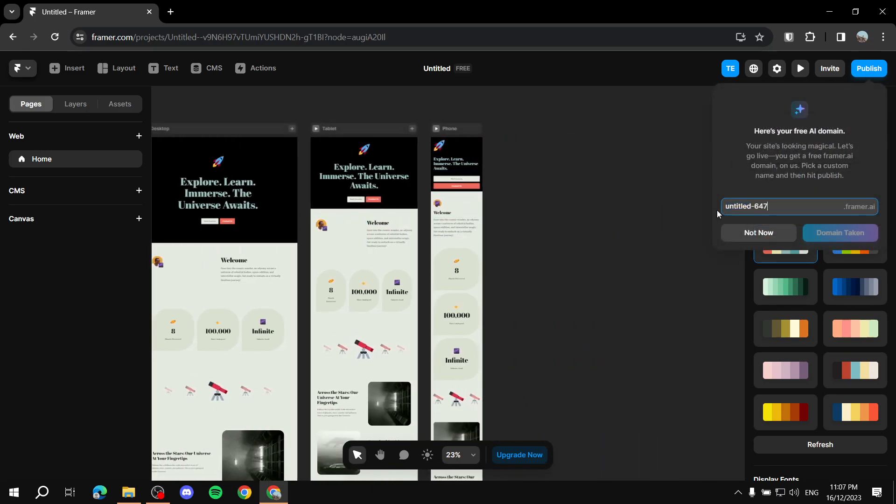
Decline the free AI domain offer and take a closer look at the generated tablet and phone layouts
{"action": "left_click", "coordinate": [730, 237]}
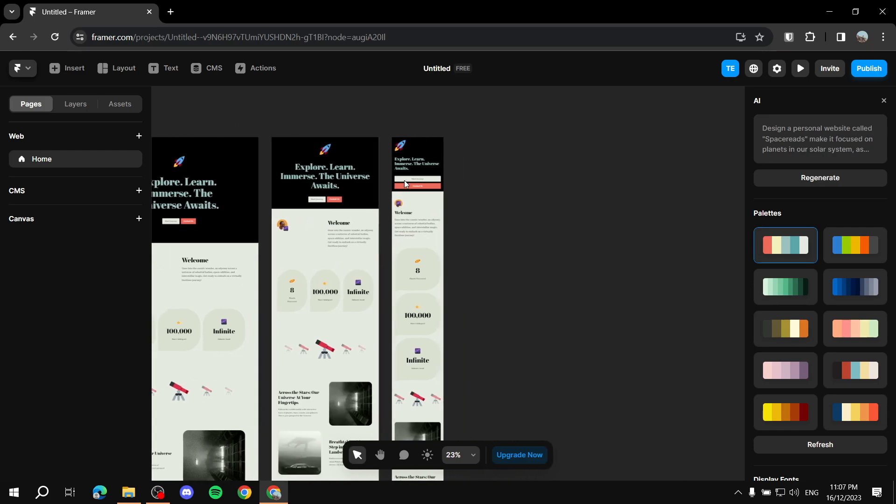
{"action": "scroll", "coordinate": [399, 198], "scroll_direction": "up", "scroll_amount": 10}
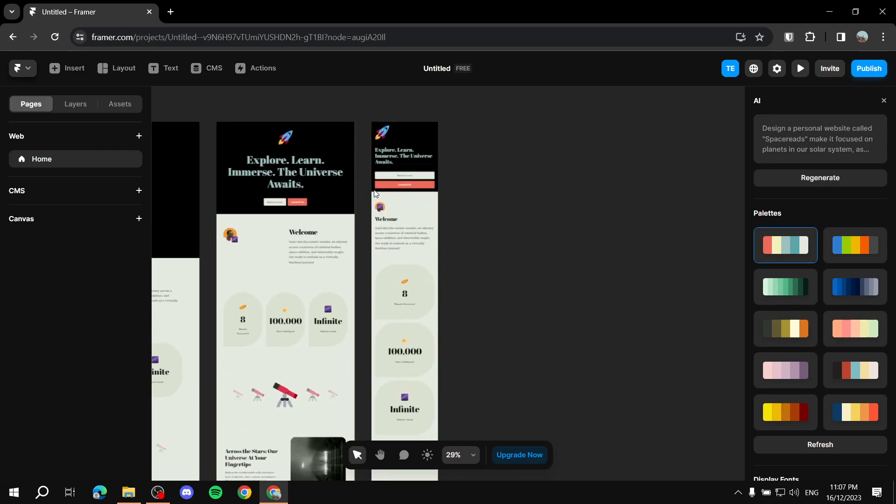
Examine the phone layout's hero, Welcome section and statistics cards at a larger zoom
{"action": "left_click", "coordinate": [520, 108]}
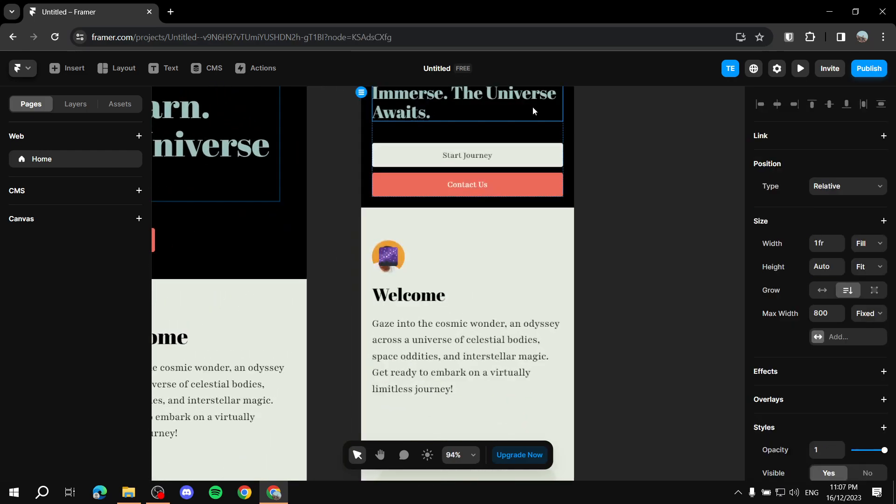
{"action": "scroll", "coordinate": [500, 178], "scroll_direction": "down", "scroll_amount": 15}
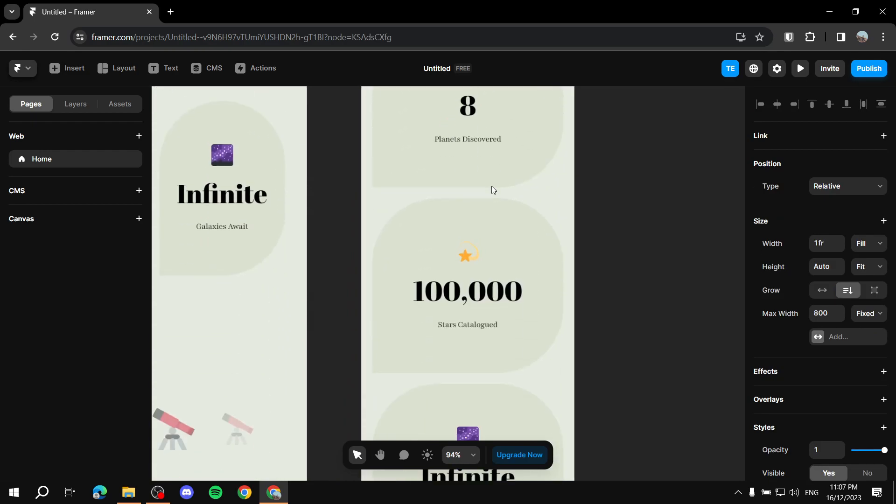
{"action": "scroll", "coordinate": [488, 187], "scroll_direction": "up", "scroll_amount": 10}
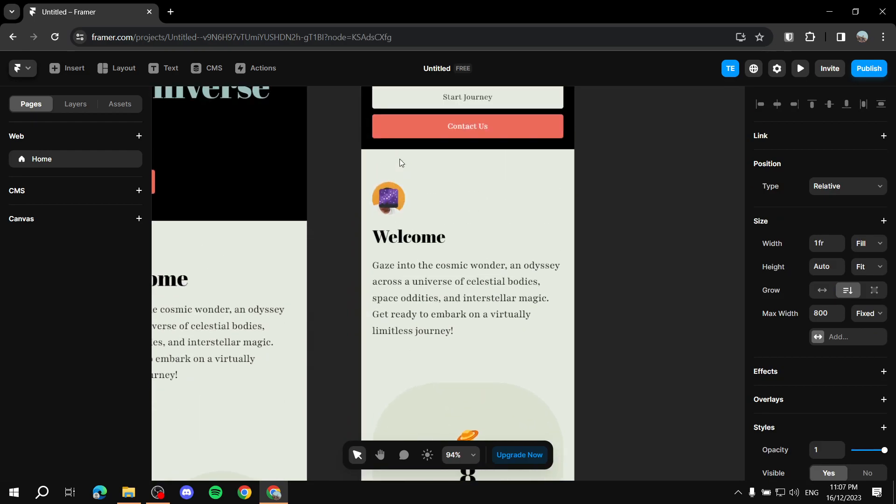
{"action": "scroll", "coordinate": [351, 148], "scroll_direction": "left", "scroll_amount": 10}
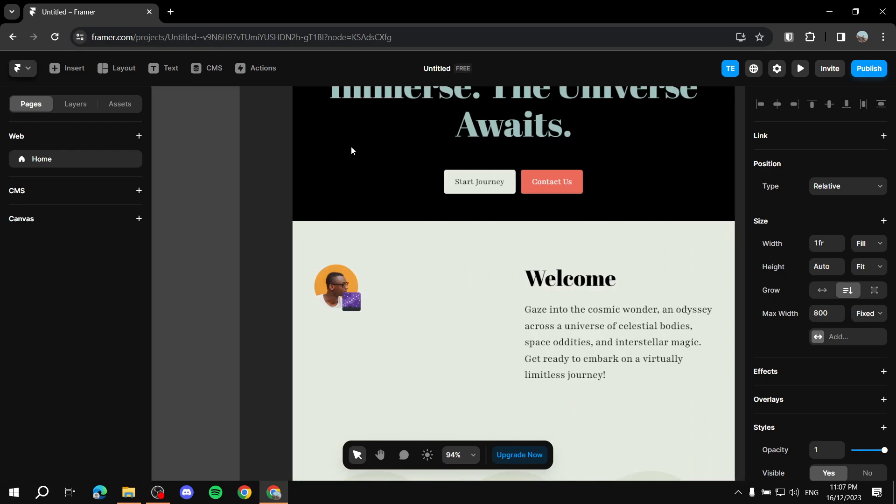
Compare the hero sections of the generated tablet and desktop layouts
{"action": "scroll", "coordinate": [351, 147], "scroll_direction": "right", "scroll_amount": 10}
{"action": "scroll", "coordinate": [351, 147], "scroll_direction": "up", "scroll_amount": 3}
{"action": "scroll", "coordinate": [350, 147], "scroll_direction": "left", "scroll_amount": 2}
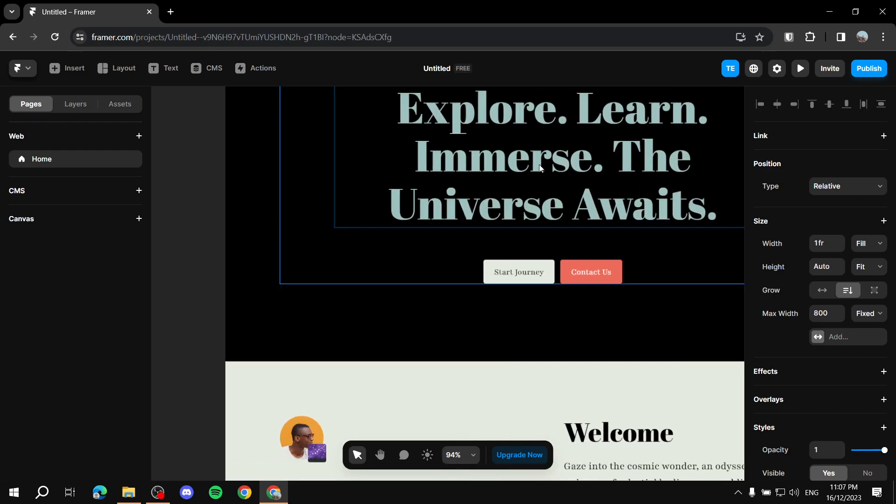
{"action": "scroll", "coordinate": [525, 174], "scroll_direction": "down", "scroll_amount": 3}
{"action": "scroll", "coordinate": [522, 173], "scroll_direction": "down", "scroll_amount": 3}
{"action": "scroll", "coordinate": [447, 128], "scroll_direction": "left", "scroll_amount": 2}
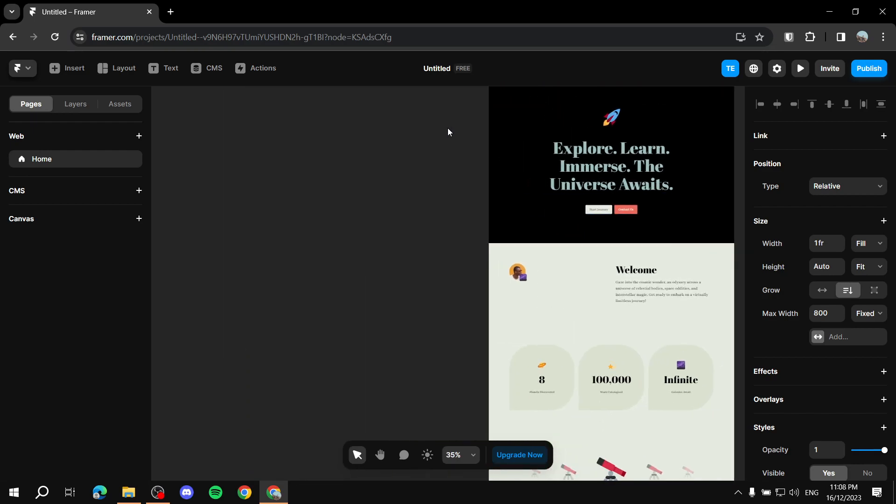
{"action": "scroll", "coordinate": [444, 131], "scroll_direction": "right", "scroll_amount": 5}
{"action": "scroll", "coordinate": [408, 171], "scroll_direction": "up", "scroll_amount": 1}
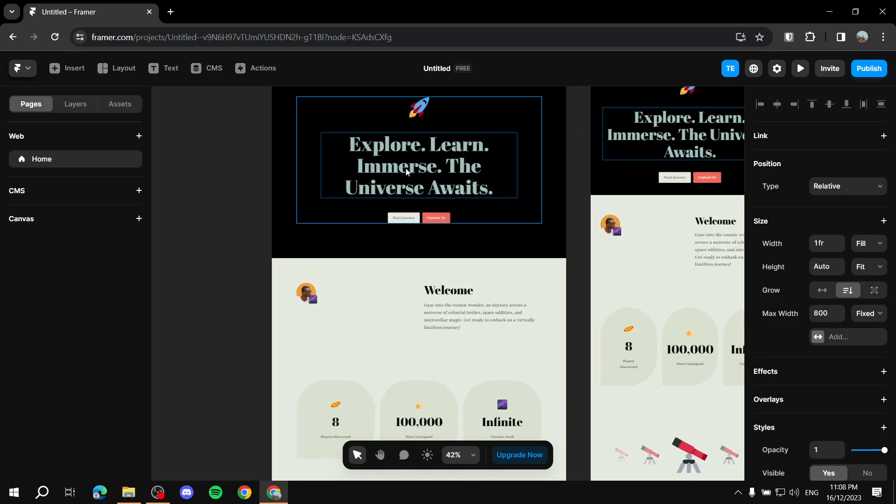
{"action": "scroll", "coordinate": [406, 171], "scroll_direction": "up", "scroll_amount": 3}
{"action": "scroll", "coordinate": [354, 167], "scroll_direction": "down", "scroll_amount": 2}
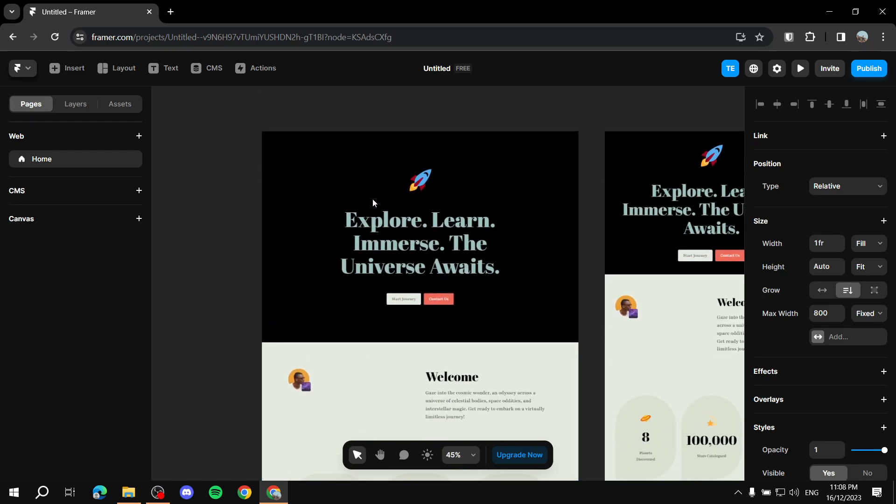
Look through the whole desktop layout, from the hero past the statistics, feature texts and Voyage Gallery to the footer
{"action": "scroll", "coordinate": [418, 319], "scroll_direction": "down", "scroll_amount": 3}
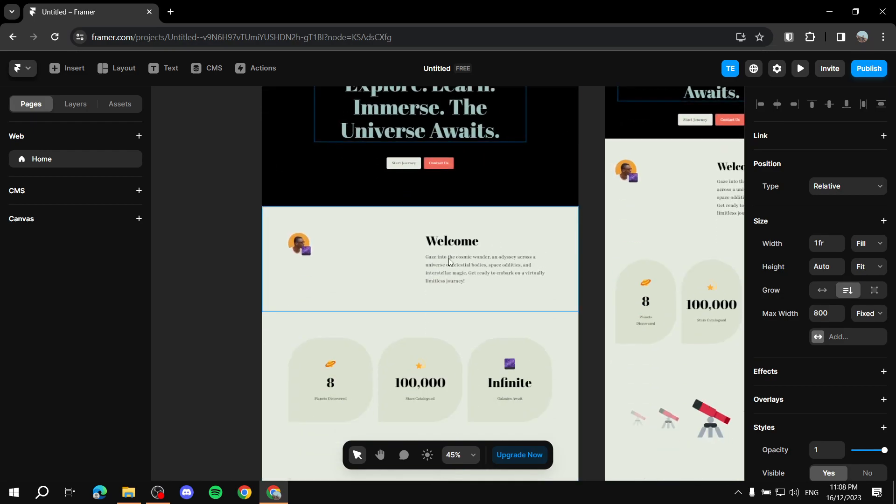
{"action": "scroll", "coordinate": [309, 185], "scroll_direction": "down", "scroll_amount": 4}
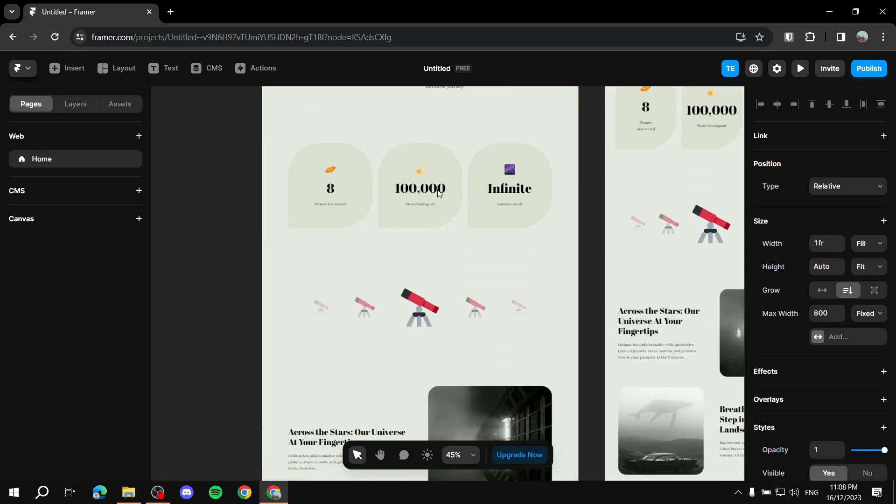
{"action": "scroll", "coordinate": [441, 251], "scroll_direction": "down", "scroll_amount": 2}
{"action": "scroll", "coordinate": [447, 231], "scroll_direction": "down", "scroll_amount": 4}
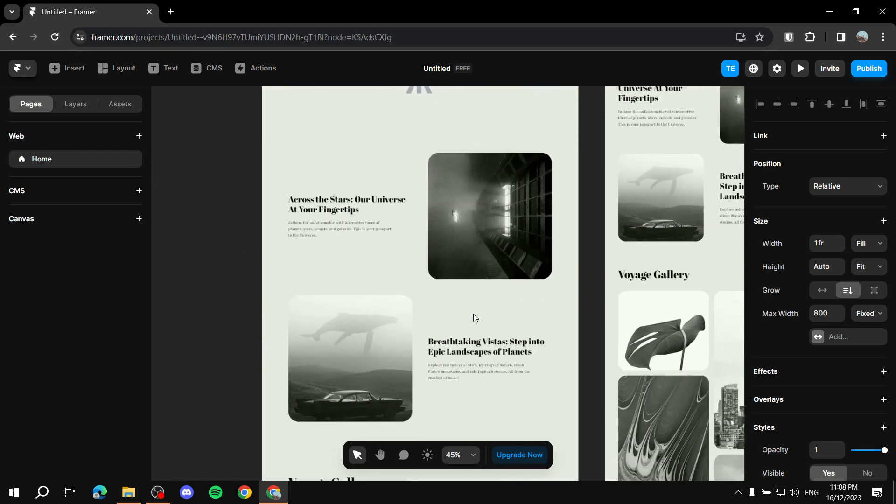
{"action": "scroll", "coordinate": [508, 296], "scroll_direction": "down", "scroll_amount": 3}
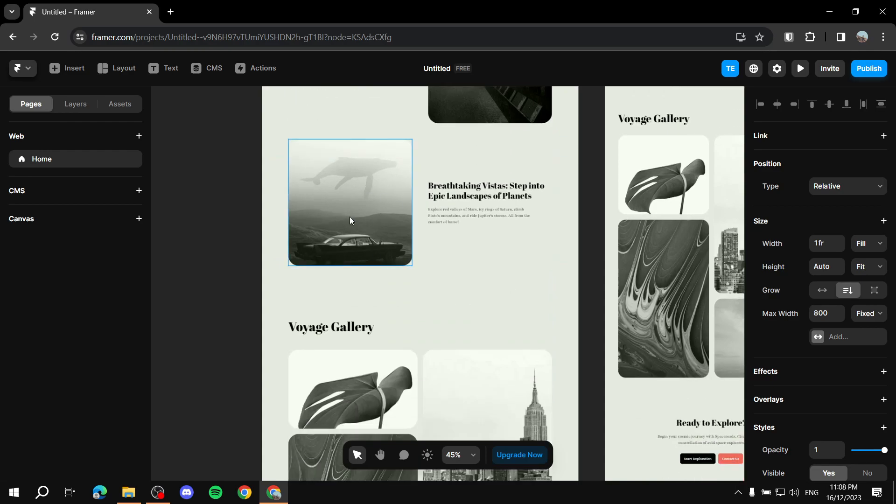
{"action": "scroll", "coordinate": [273, 239], "scroll_direction": "down", "scroll_amount": 12}
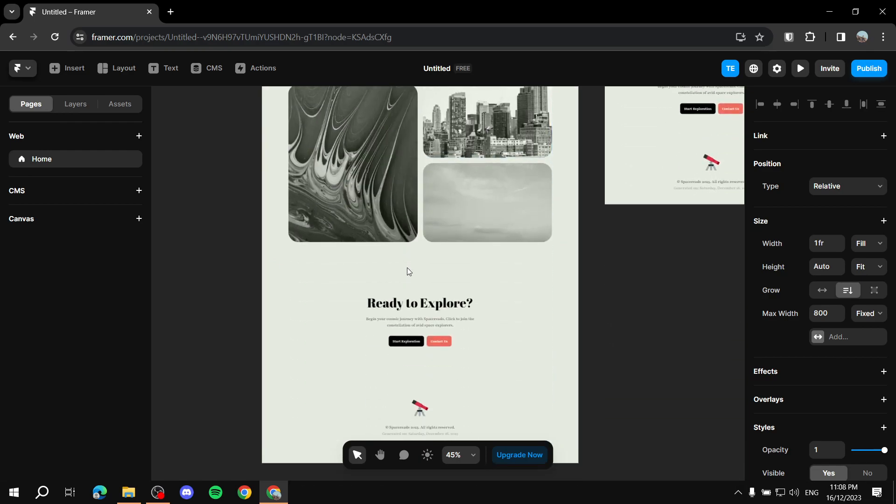
{"action": "scroll", "coordinate": [492, 232], "scroll_direction": "up", "scroll_amount": 6}
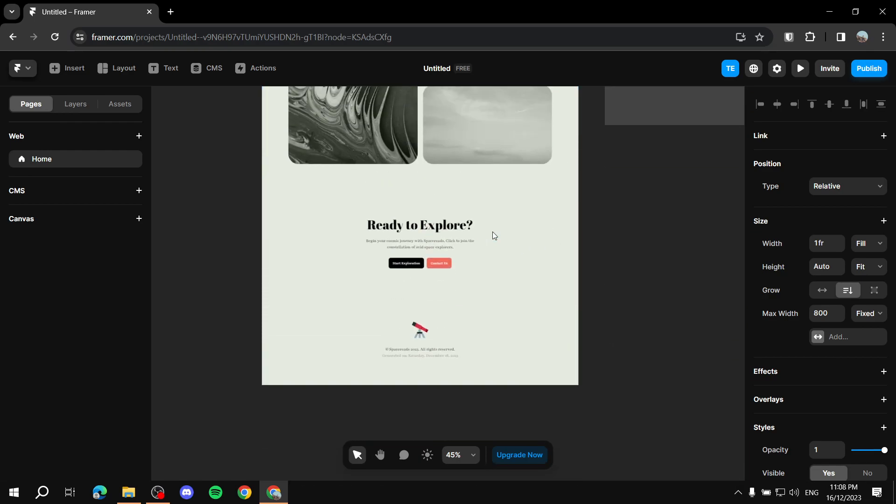
{"action": "scroll", "coordinate": [481, 192], "scroll_direction": "up", "scroll_amount": 15}
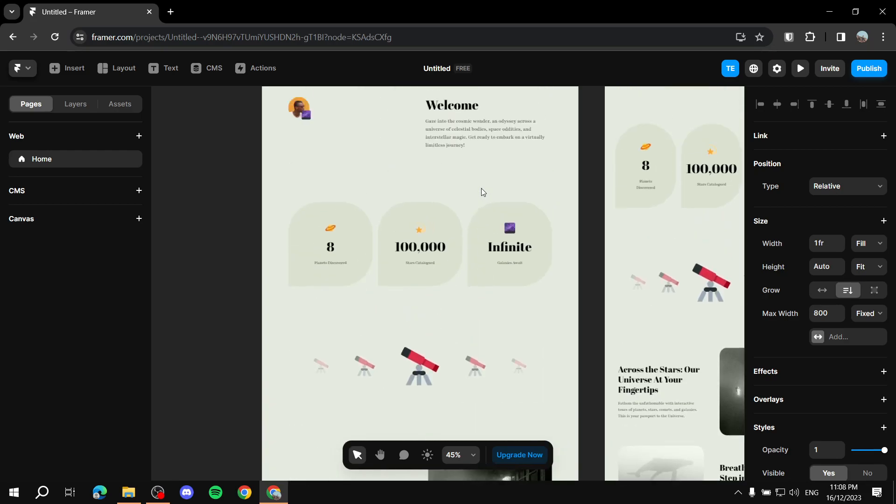
{"action": "scroll", "coordinate": [481, 189], "scroll_direction": "up", "scroll_amount": 3}
{"action": "scroll", "coordinate": [481, 189], "scroll_direction": "down", "scroll_amount": 3}
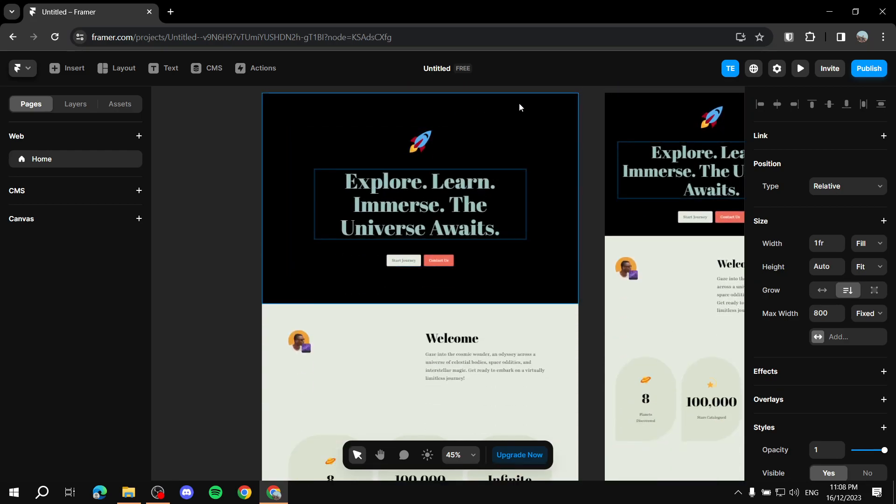
Select the desktop hero section, open the AI page generation prompt and dismiss it without generating
{"action": "left_click", "coordinate": [420, 116]}
{"action": "scroll", "coordinate": [500, 130], "scroll_direction": "up", "scroll_amount": 2}
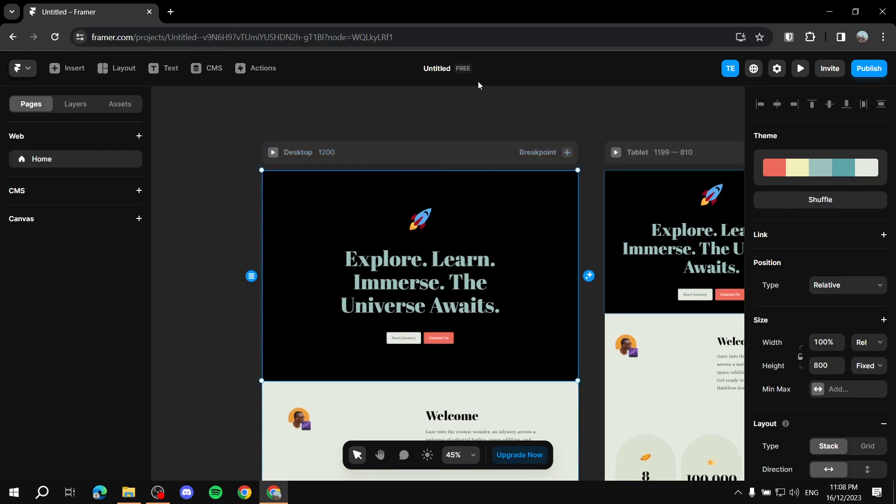
{"action": "left_click", "coordinate": [259, 70]}
{"action": "left_click", "coordinate": [378, 273]}
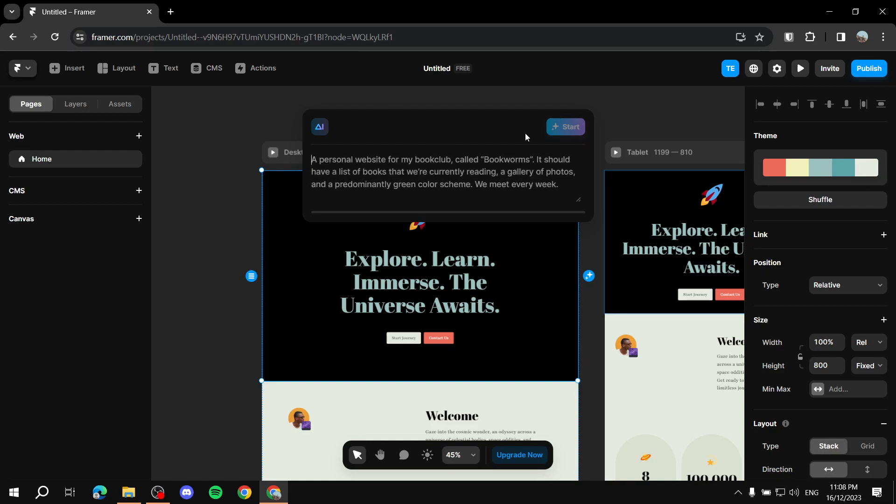
{"action": "left_click", "coordinate": [75, 271]}
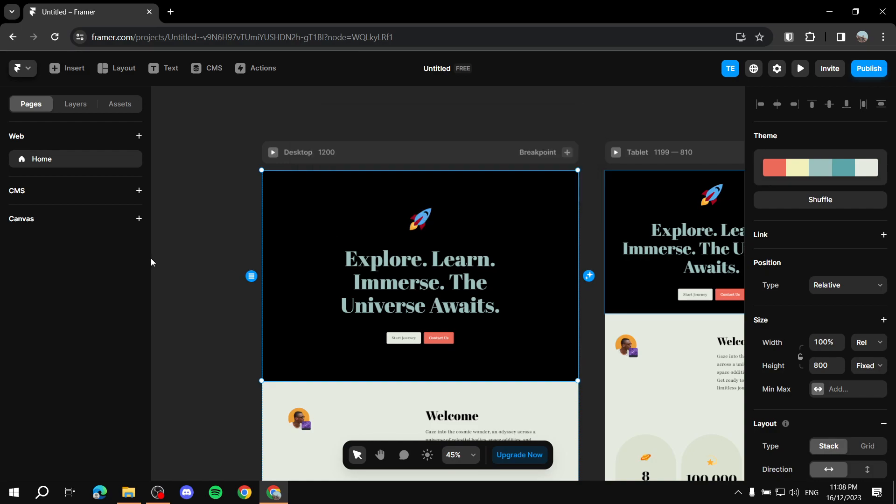
Select the desktop hero headline and review its size, style and link properties
{"action": "scroll", "coordinate": [242, 207], "scroll_direction": "up", "scroll_amount": 1}
{"action": "scroll", "coordinate": [242, 209], "scroll_direction": "down", "scroll_amount": 4}
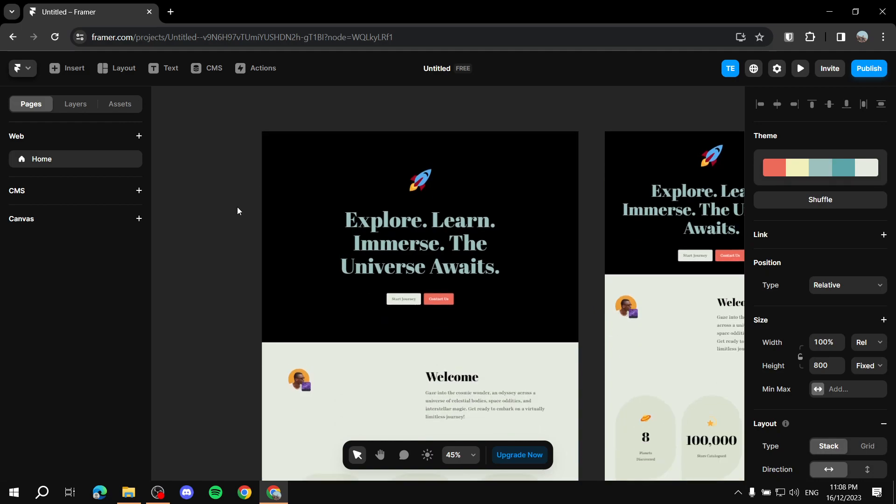
{"action": "scroll", "coordinate": [469, 217], "scroll_direction": "down", "scroll_amount": 1}
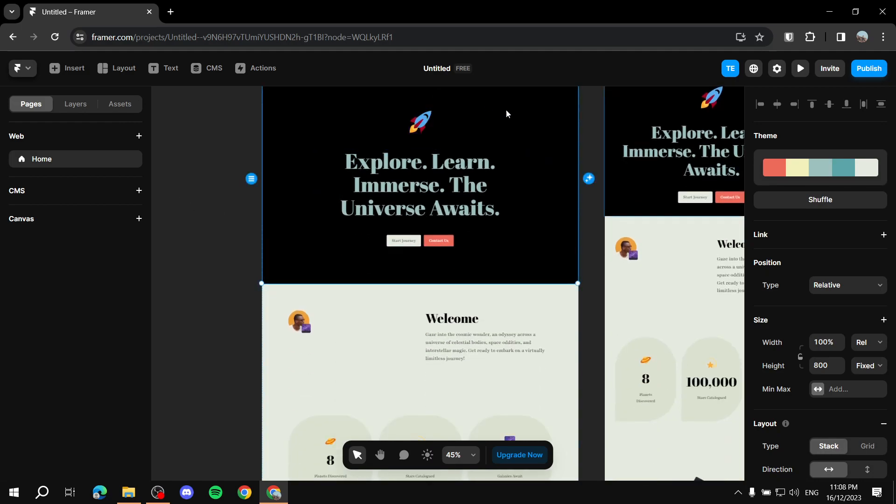
{"action": "scroll", "coordinate": [384, 209], "scroll_direction": "up", "scroll_amount": 2}
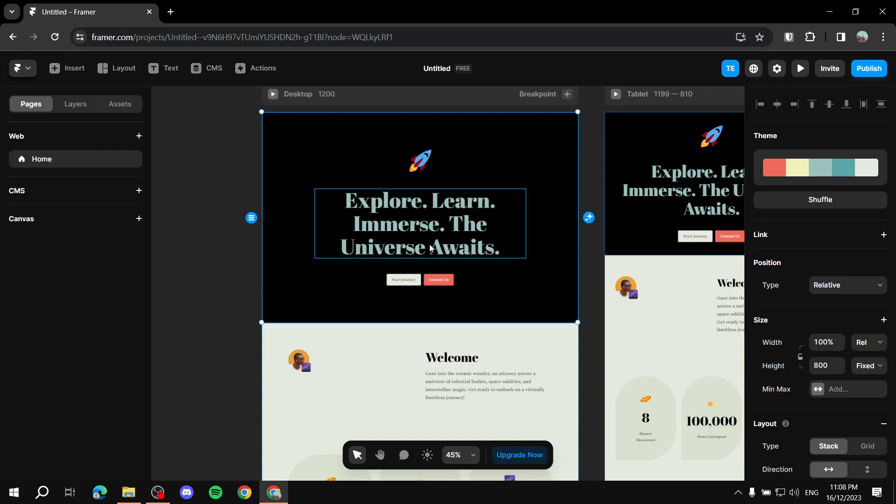
{"action": "left_click", "coordinate": [455, 216]}
{"action": "scroll", "coordinate": [839, 247], "scroll_direction": "down", "scroll_amount": 5}
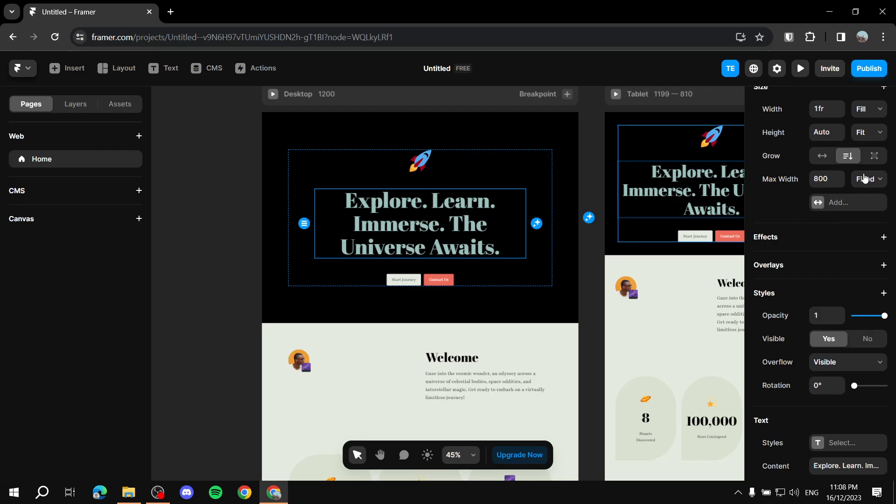
{"action": "scroll", "coordinate": [817, 234], "scroll_direction": "up", "scroll_amount": 4}
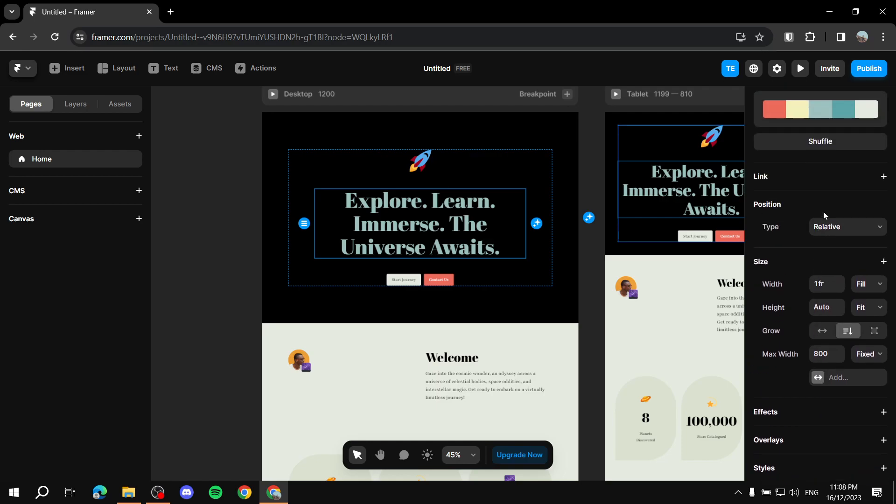
{"action": "scroll", "coordinate": [835, 199], "scroll_direction": "up", "scroll_amount": 1}
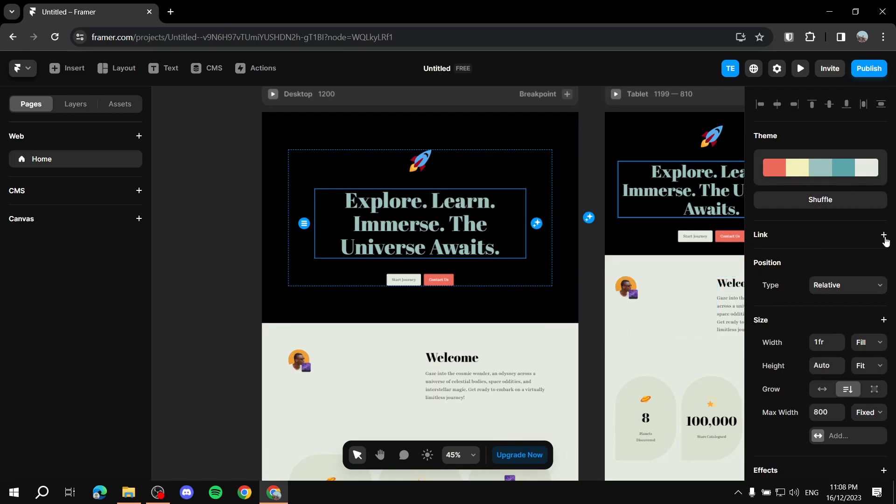
Inspect the rocket emoji's component settings and the hero headline's font, color and text options
{"action": "left_click", "coordinate": [420, 161]}
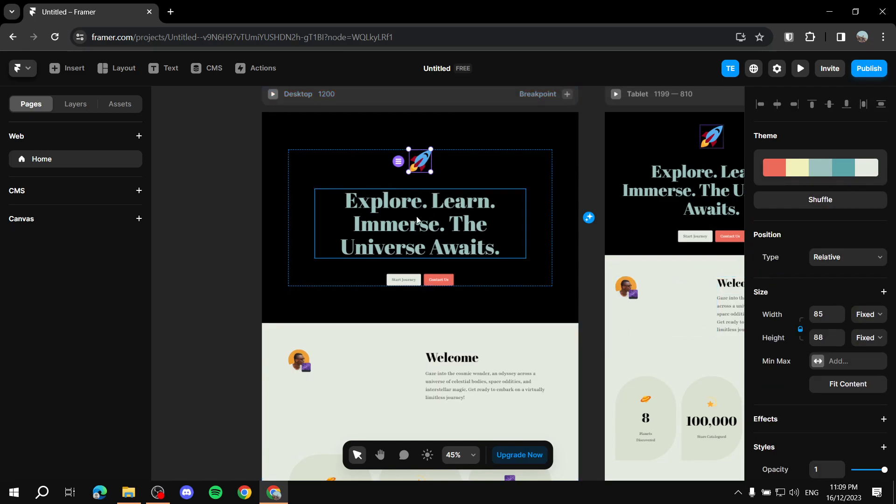
{"action": "scroll", "coordinate": [860, 238], "scroll_direction": "down", "scroll_amount": 5}
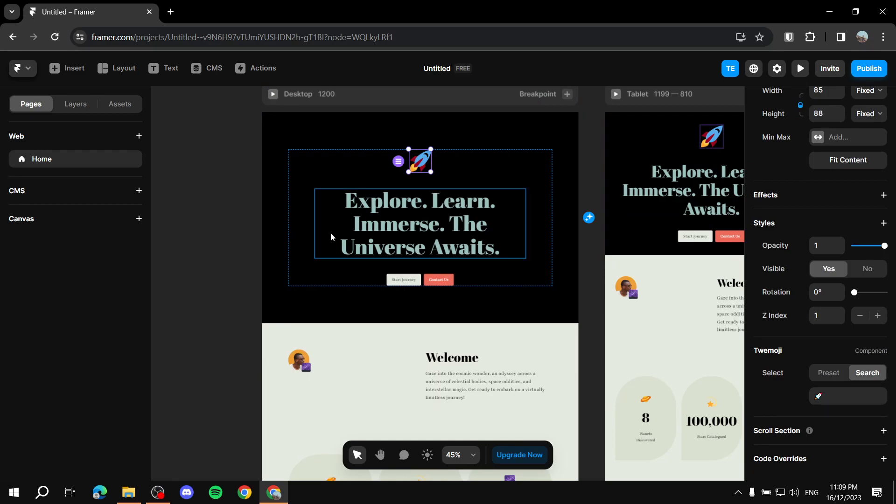
{"action": "left_click", "coordinate": [331, 232]}
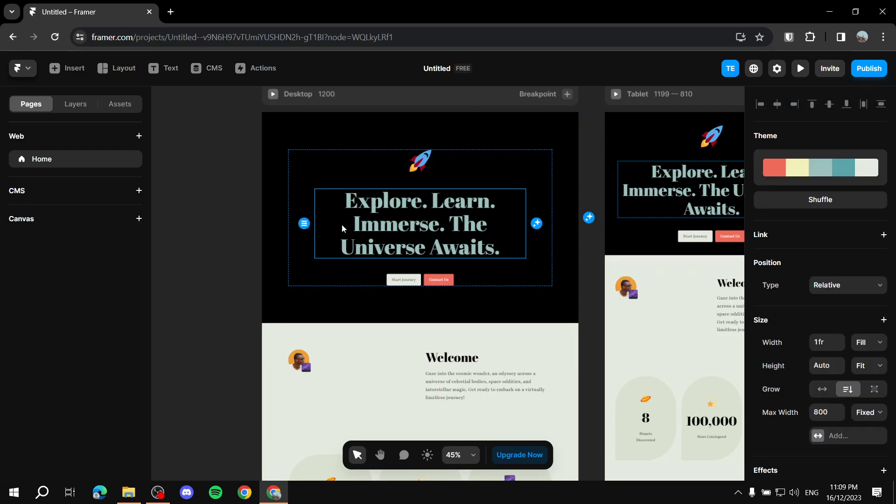
{"action": "scroll", "coordinate": [836, 303], "scroll_direction": "down", "scroll_amount": 12}
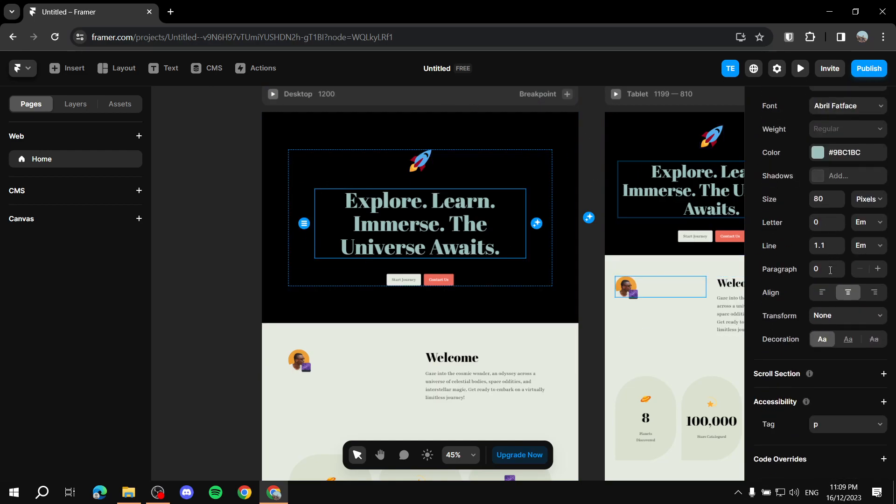
{"action": "scroll", "coordinate": [836, 271], "scroll_direction": "up", "scroll_amount": 4}
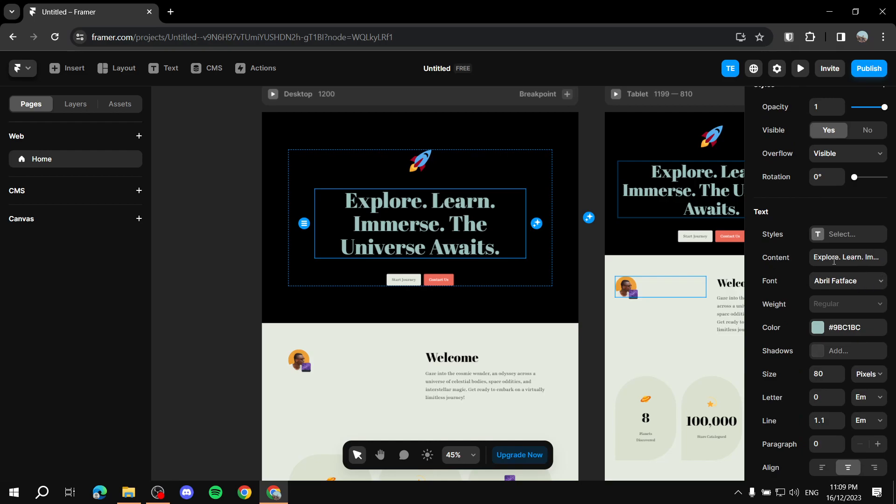
Inspect the properties of the hero's Contact Us button text and of the Welcome heading
{"action": "left_click", "coordinate": [438, 282]}
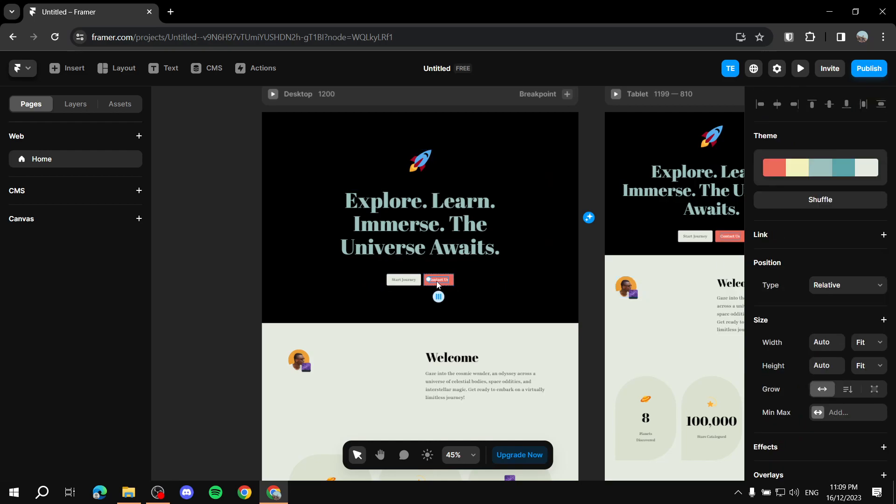
{"action": "scroll", "coordinate": [450, 297], "scroll_direction": "down", "scroll_amount": 3}
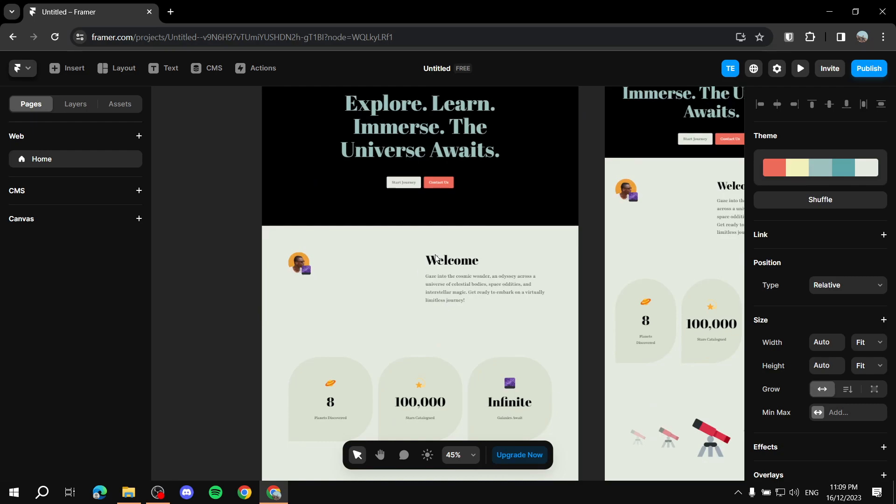
{"action": "left_click", "coordinate": [436, 258]}
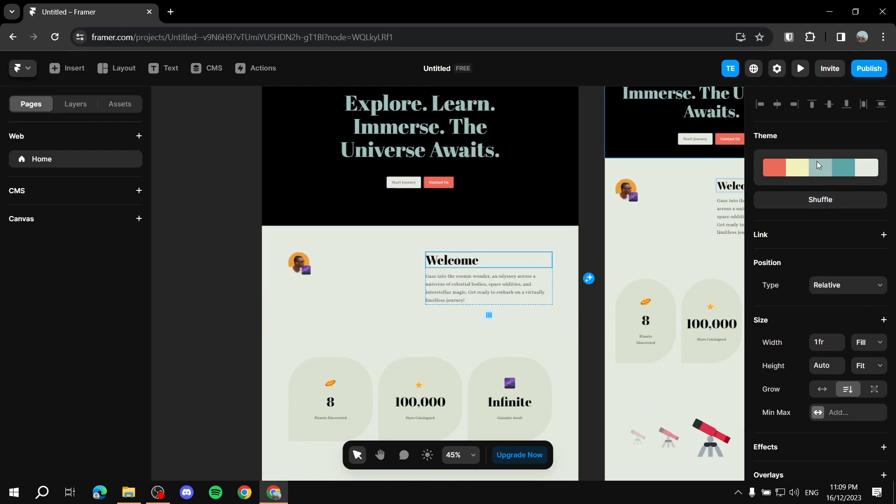
{"action": "scroll", "coordinate": [835, 285], "scroll_direction": "down", "scroll_amount": 6}
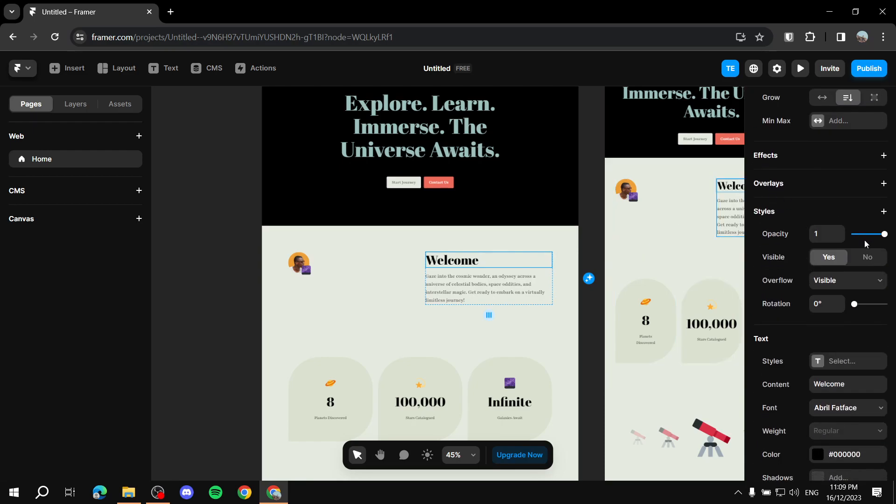
{"action": "scroll", "coordinate": [865, 240], "scroll_direction": "up", "scroll_amount": 6}
{"action": "scroll", "coordinate": [490, 201], "scroll_direction": "up", "scroll_amount": 3}
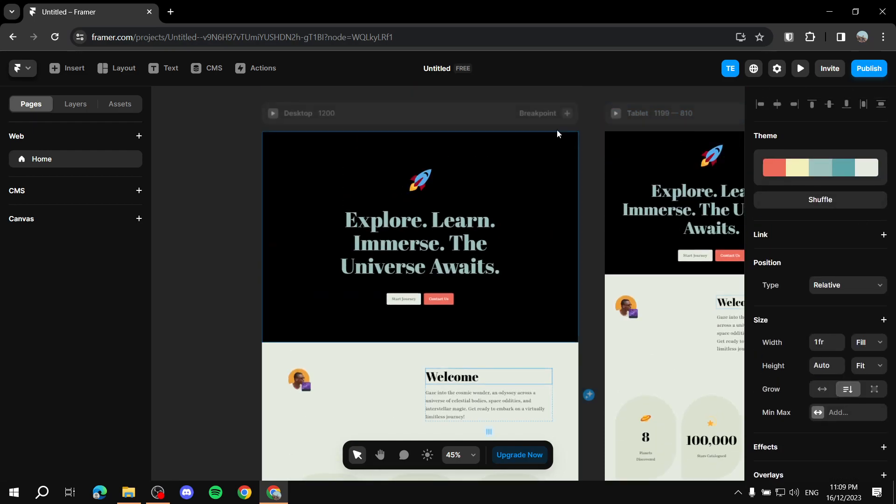
Select the desktop hero section and shuffle its theme colors several times
{"action": "left_click", "coordinate": [212, 214]}
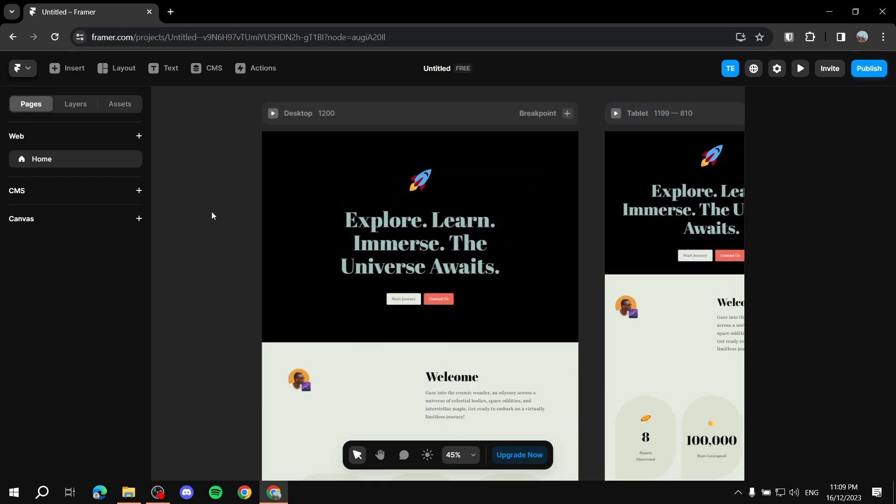
{"action": "left_click", "coordinate": [559, 162]}
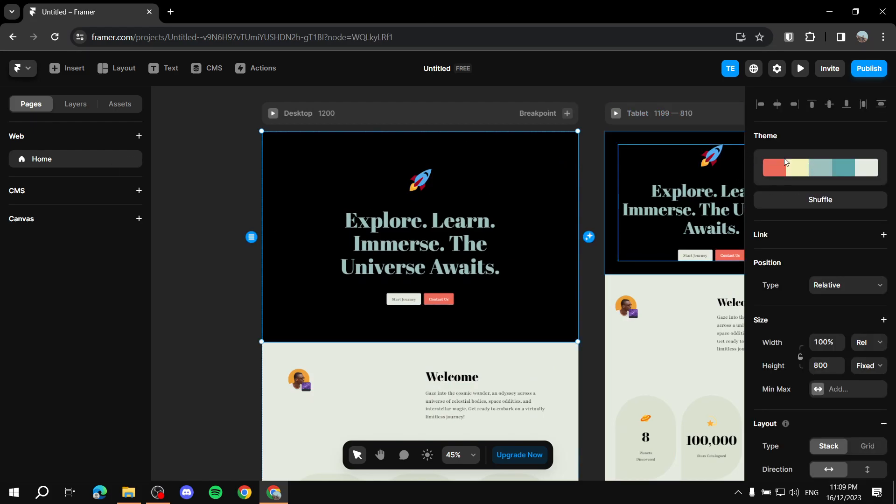
{"action": "left_click", "coordinate": [844, 202]}
{"action": "left_click", "coordinate": [855, 201]}
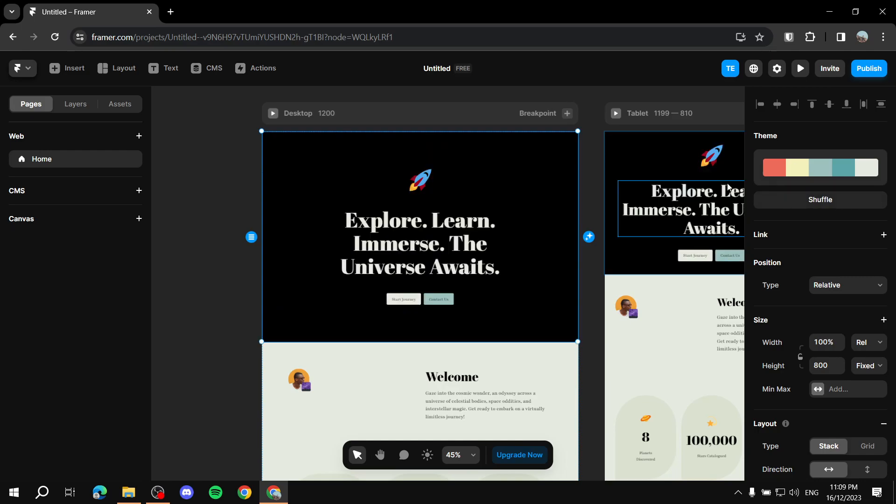
{"action": "left_click", "coordinate": [819, 202]}
{"action": "left_click", "coordinate": [820, 200]}
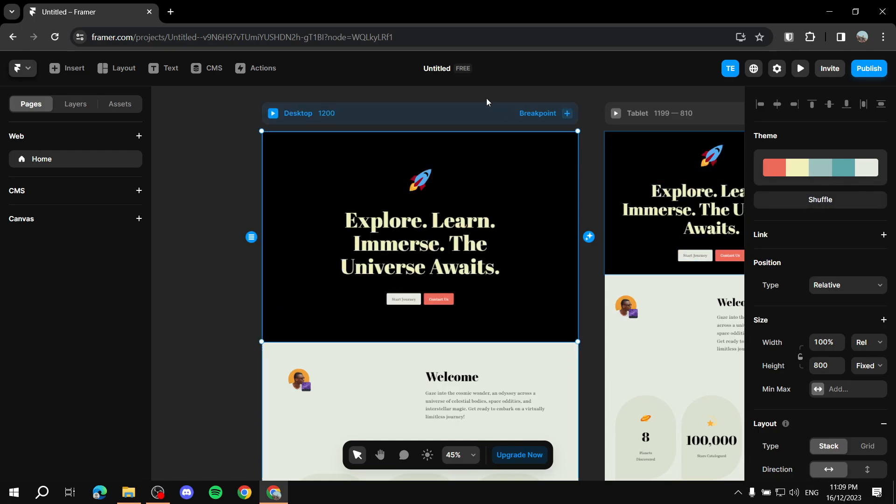
Try several theme color palettes on the Desktop page and apply the light lilac to dark purple palette
{"action": "left_click", "coordinate": [447, 118]}
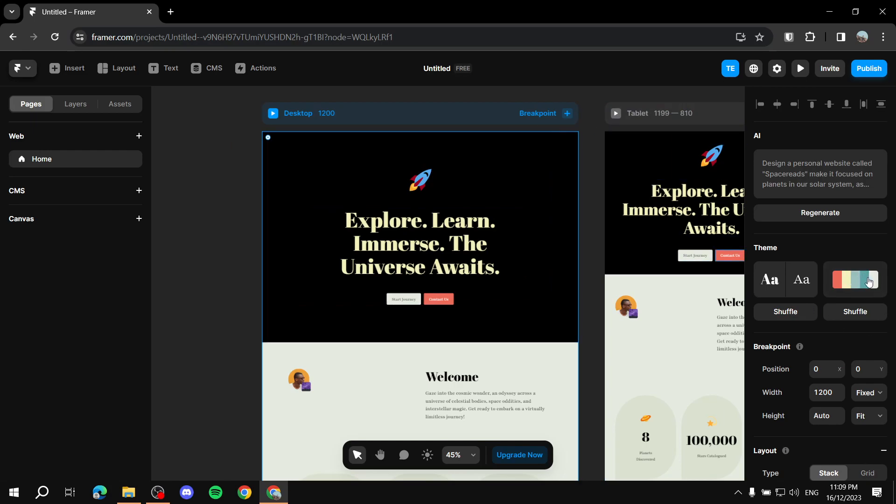
{"action": "left_click", "coordinate": [850, 278]}
{"action": "left_click", "coordinate": [849, 285]}
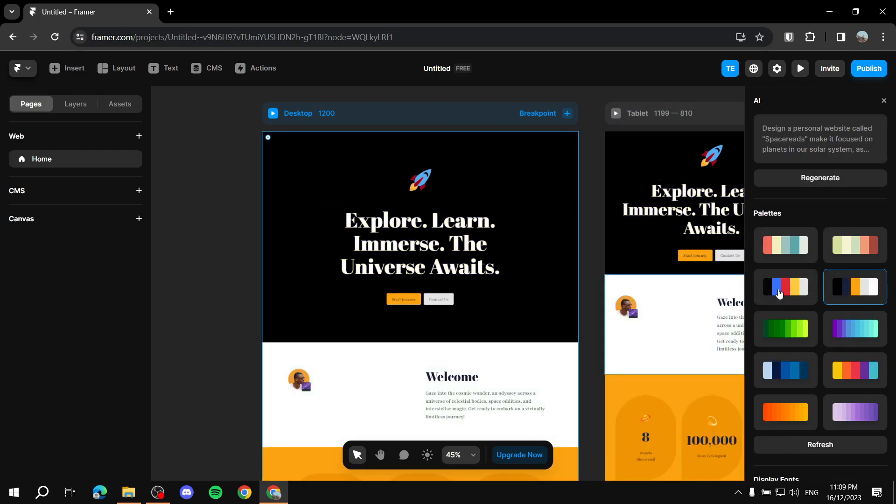
{"action": "left_click", "coordinate": [859, 248]}
{"action": "left_click", "coordinate": [765, 292]}
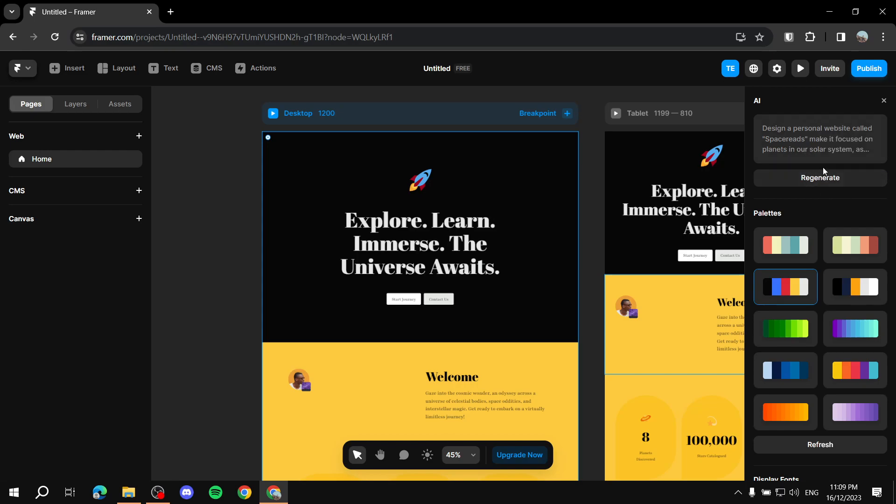
{"action": "left_click", "coordinate": [848, 331]}
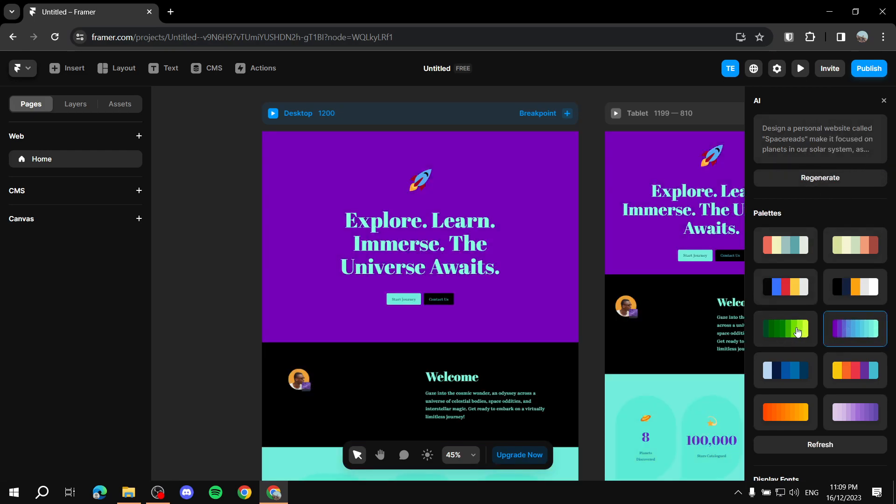
{"action": "left_click", "coordinate": [786, 330]}
{"action": "scroll", "coordinate": [797, 297], "scroll_direction": "down", "scroll_amount": 3}
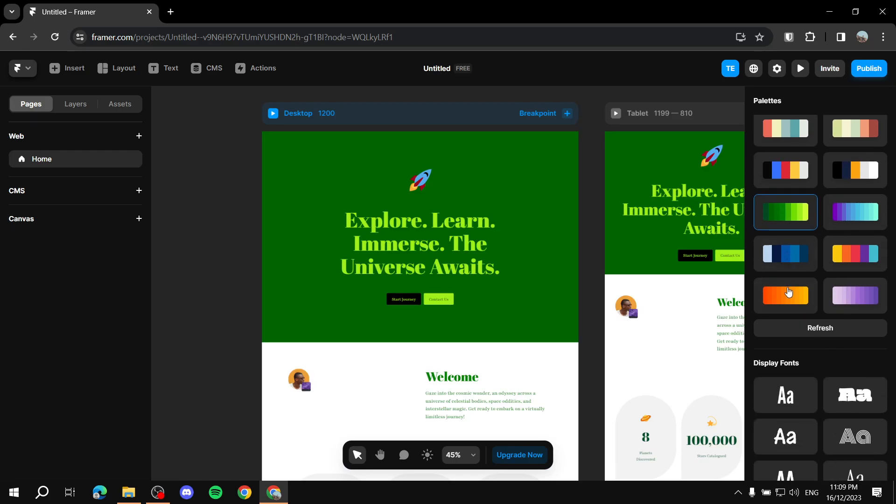
{"action": "left_click", "coordinate": [797, 297]}
{"action": "left_click", "coordinate": [863, 293]}
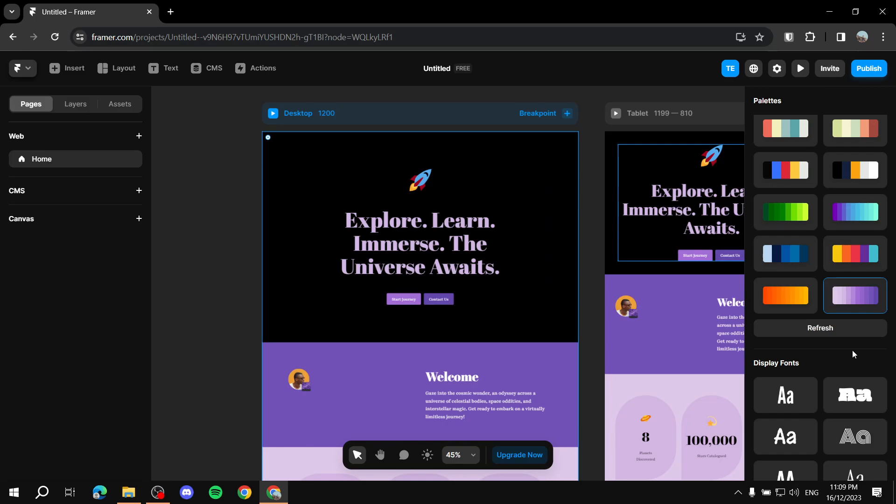
Set the page's display font to the condensed League Gothic and its text font to a sans-serif, then close the theme options
{"action": "scroll", "coordinate": [836, 340], "scroll_direction": "down", "scroll_amount": 4}
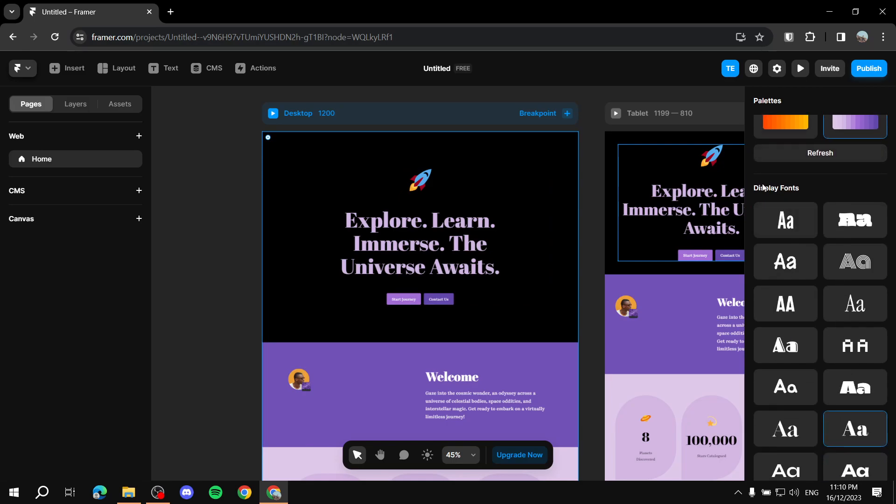
{"action": "left_click", "coordinate": [778, 236]}
{"action": "scroll", "coordinate": [800, 347], "scroll_direction": "down", "scroll_amount": 4}
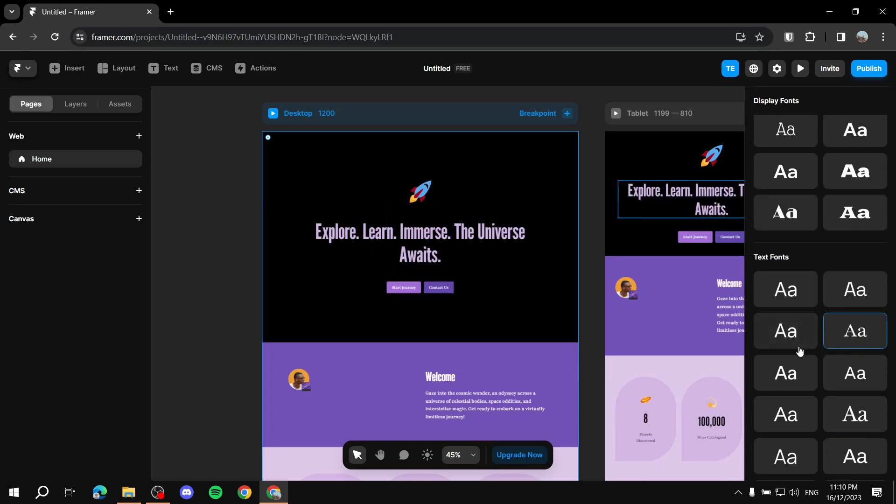
{"action": "scroll", "coordinate": [801, 339], "scroll_direction": "up", "scroll_amount": 2}
{"action": "left_click", "coordinate": [795, 392]}
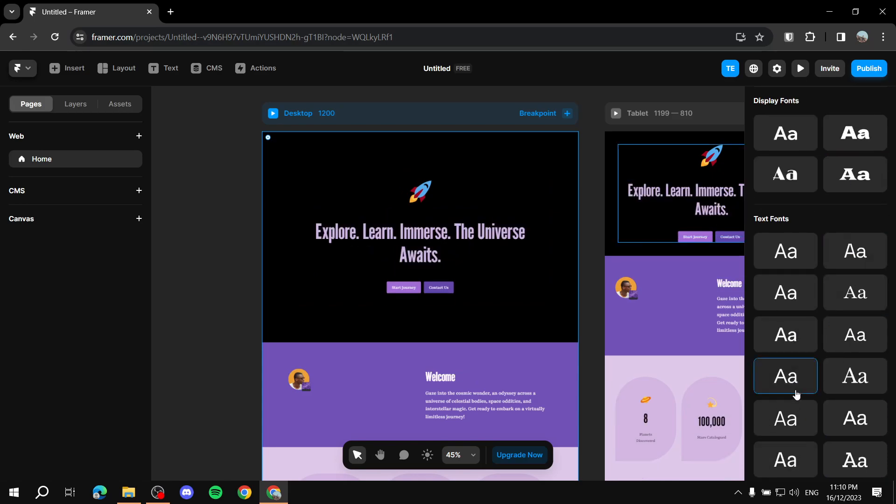
{"action": "scroll", "coordinate": [800, 391], "scroll_direction": "down", "scroll_amount": 4}
{"action": "scroll", "coordinate": [833, 368], "scroll_direction": "up", "scroll_amount": 10}
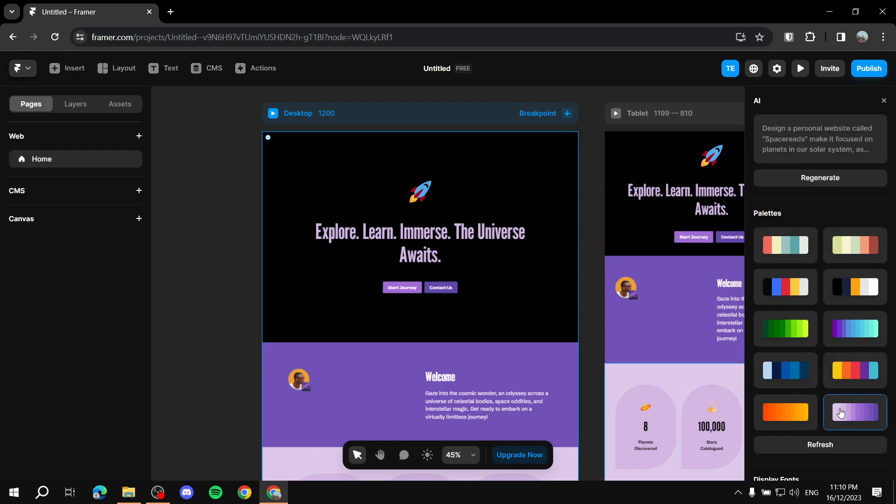
{"action": "scroll", "coordinate": [841, 403], "scroll_direction": "down", "scroll_amount": 4}
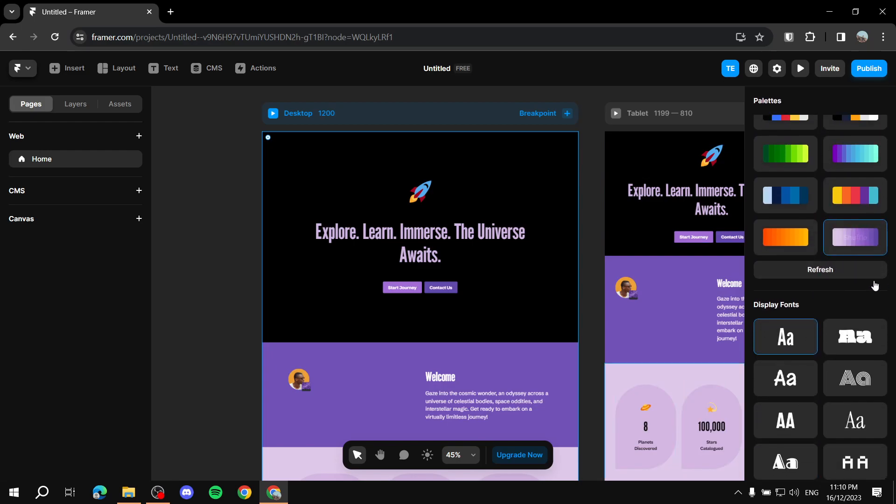
{"action": "scroll", "coordinate": [840, 196], "scroll_direction": "up", "scroll_amount": 4}
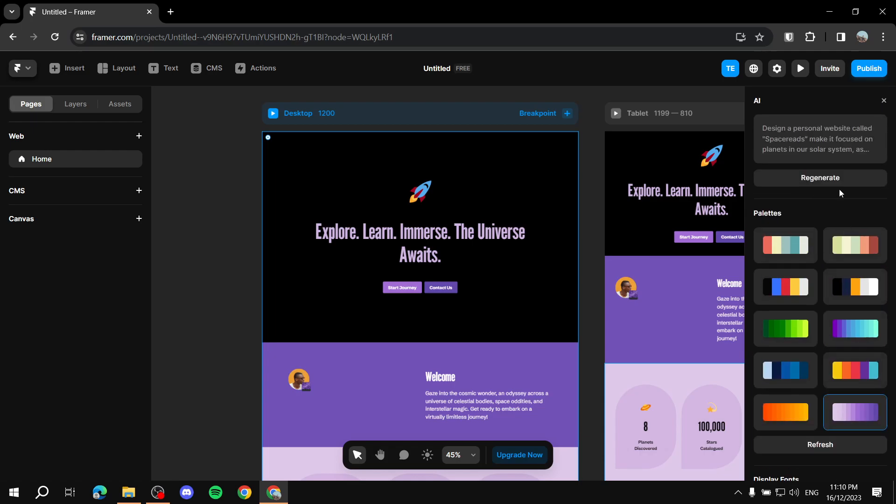
{"action": "left_click", "coordinate": [884, 100]}
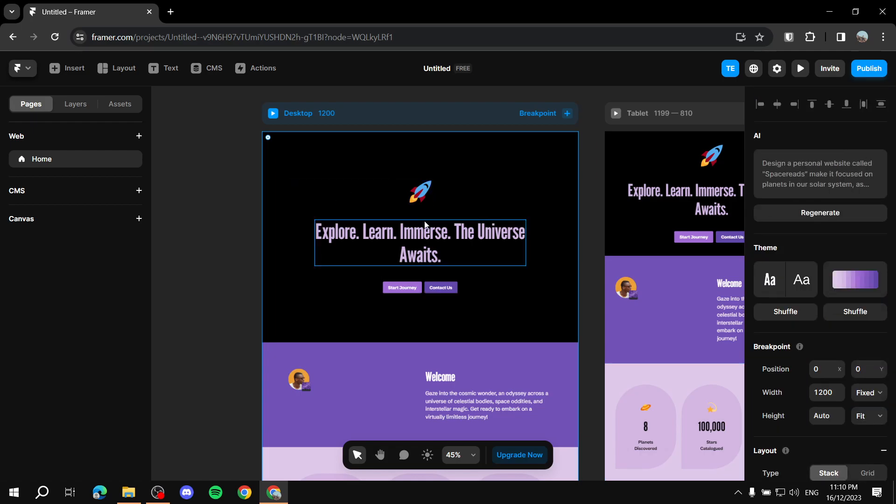
Select the hero's rocket emoji and review its size, style and Twemoji component settings
{"action": "left_click", "coordinate": [421, 191]}
{"action": "scroll", "coordinate": [833, 222], "scroll_direction": "up", "scroll_amount": 4}
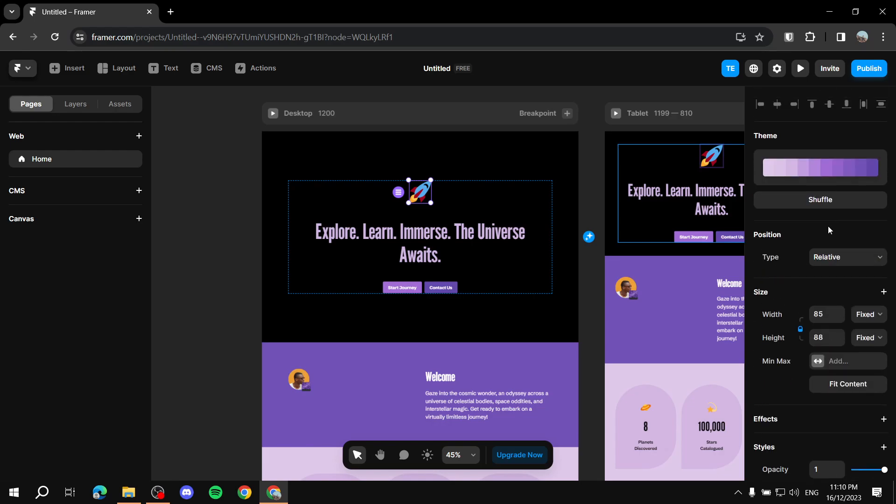
{"action": "scroll", "coordinate": [837, 301], "scroll_direction": "down", "scroll_amount": 5}
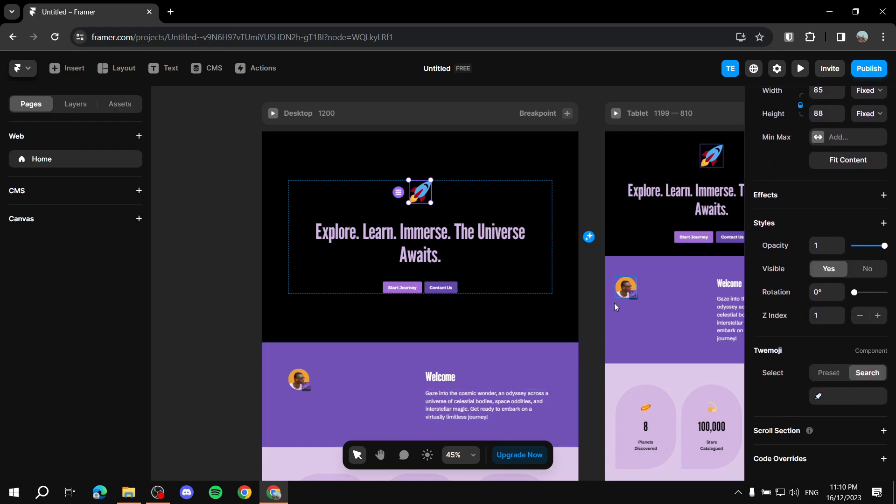
Replace the content of the desktop hero headline with "Example text"
{"action": "left_click", "coordinate": [472, 264]}
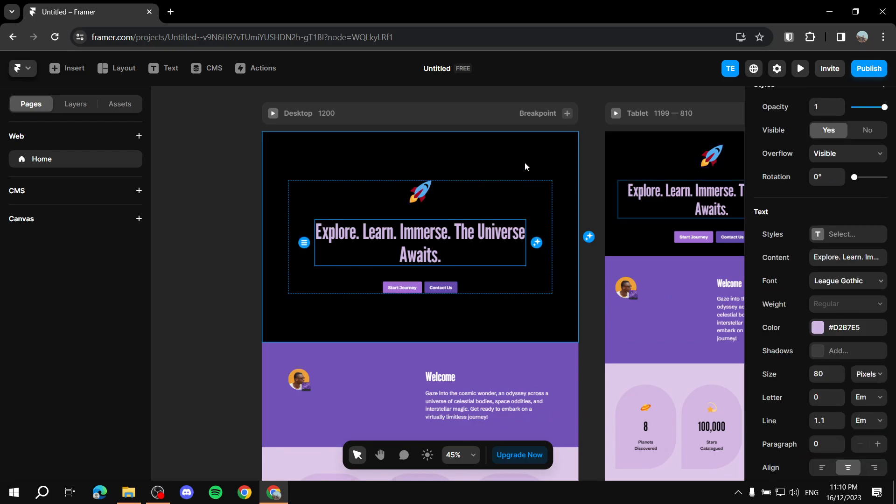
{"action": "scroll", "coordinate": [383, 253], "scroll_direction": "up", "scroll_amount": 1}
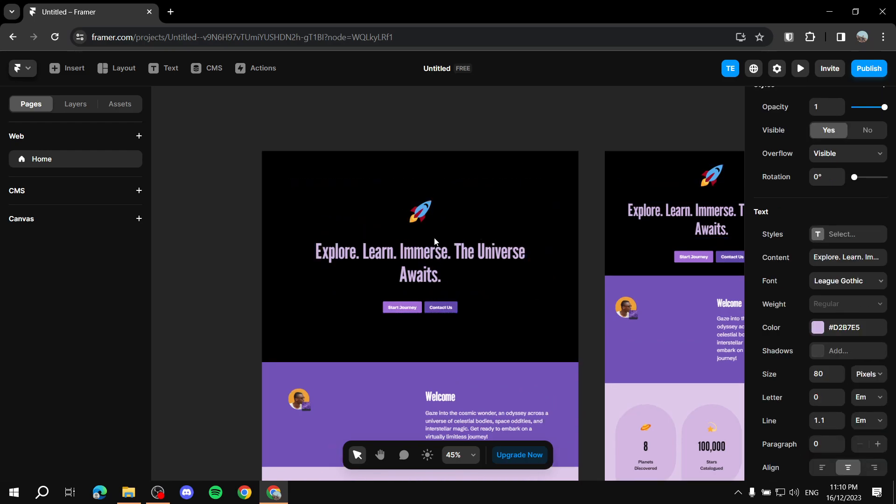
{"action": "scroll", "coordinate": [822, 194], "scroll_direction": "up", "scroll_amount": 4}
{"action": "scroll", "coordinate": [739, 330], "scroll_direction": "down", "scroll_amount": 3}
{"action": "scroll", "coordinate": [811, 360], "scroll_direction": "down", "scroll_amount": 5}
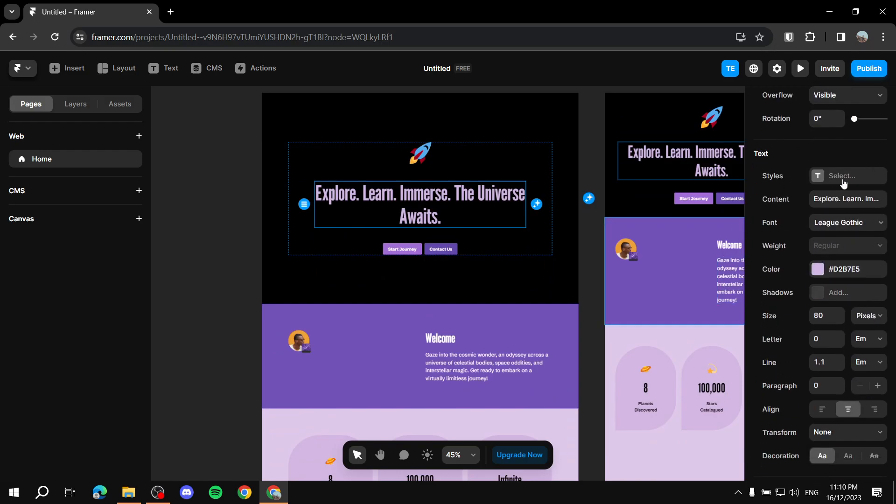
{"action": "left_click", "coordinate": [812, 199]}
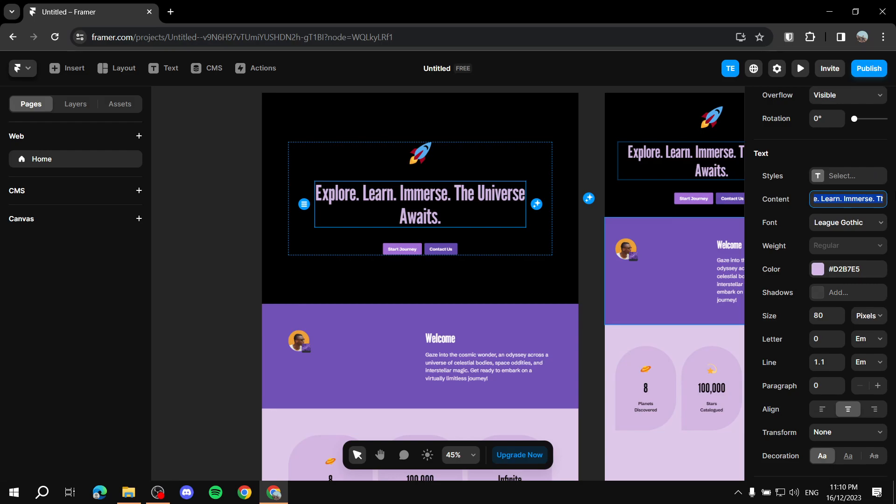
{"action": "type", "text": "Exam"}
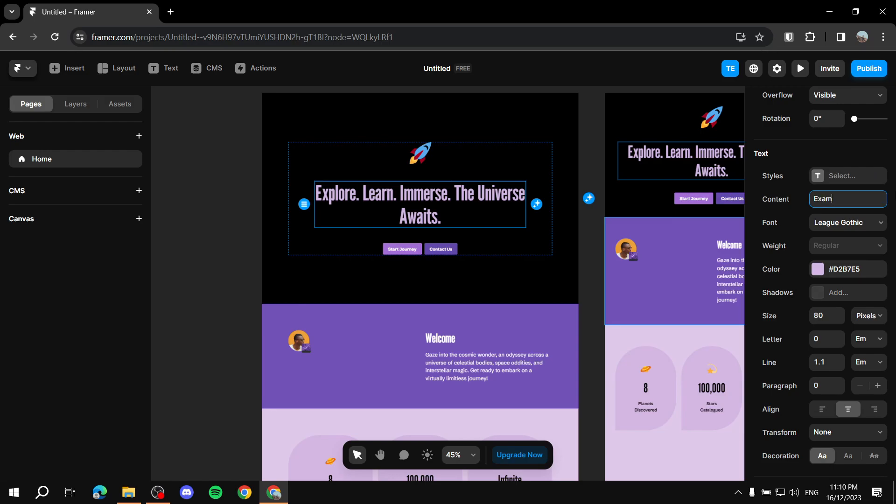
{"action": "type", "text": "ple text"}
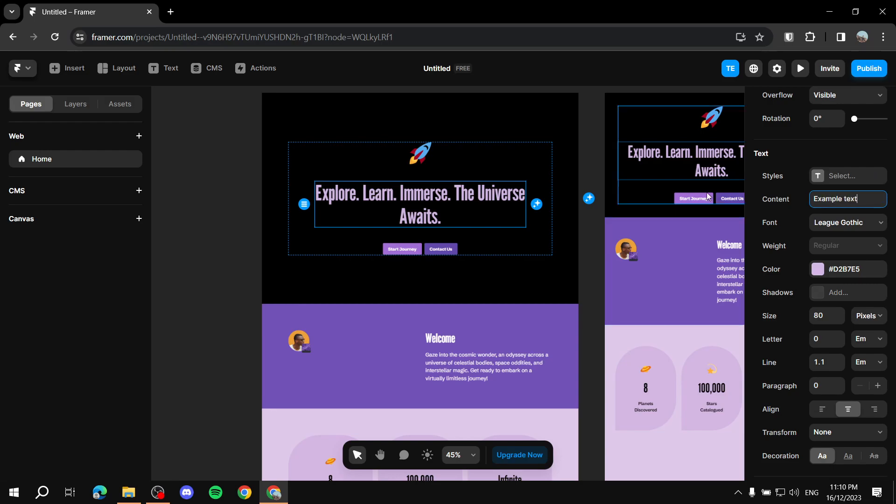
{"action": "left_click", "coordinate": [591, 150]}
Review the hero headline's text, alignment, decoration, accessibility and size options
{"action": "left_click", "coordinate": [455, 205]}
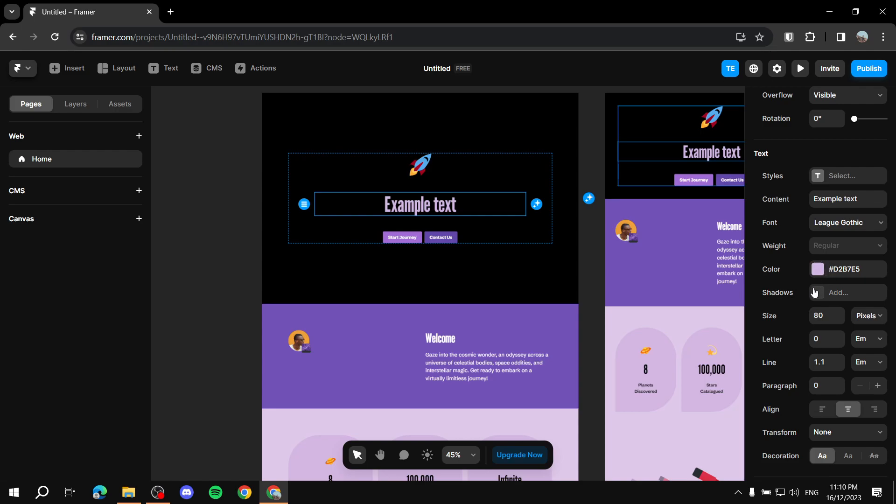
{"action": "scroll", "coordinate": [815, 293], "scroll_direction": "down", "scroll_amount": 3}
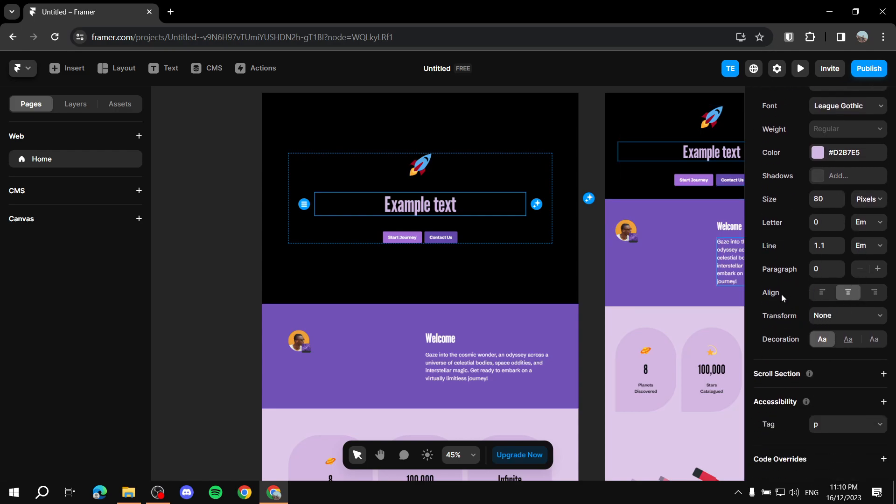
{"action": "scroll", "coordinate": [812, 190], "scroll_direction": "up", "scroll_amount": 6}
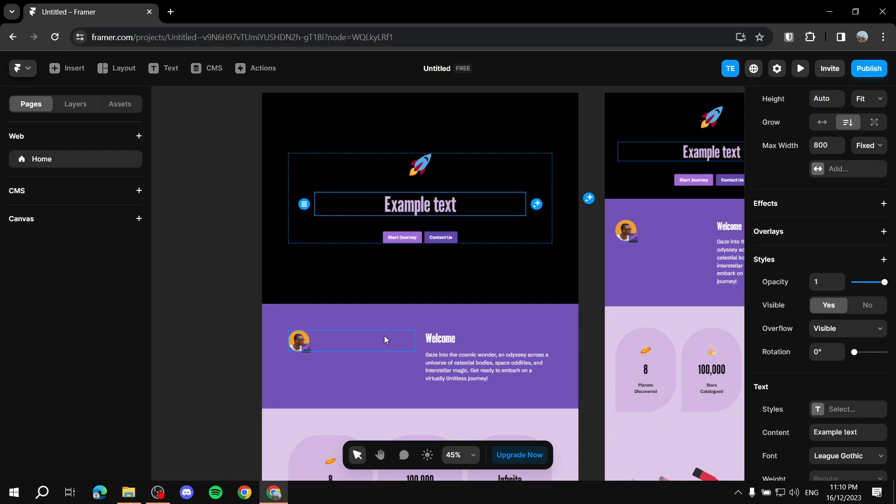
Select the image beside "Across the Stars: Our Universe At Your Fingertips" and examine its layout and style properties
{"action": "scroll", "coordinate": [385, 336], "scroll_direction": "down", "scroll_amount": 10}
{"action": "left_click", "coordinate": [462, 258]}
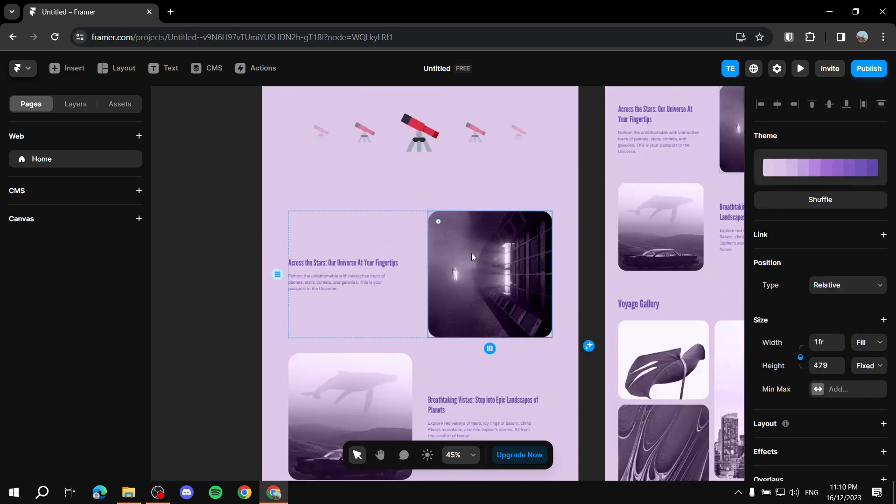
{"action": "scroll", "coordinate": [472, 251], "scroll_direction": "down", "scroll_amount": 3}
{"action": "scroll", "coordinate": [496, 166], "scroll_direction": "up", "scroll_amount": 3}
{"action": "scroll", "coordinate": [824, 253], "scroll_direction": "down", "scroll_amount": 7}
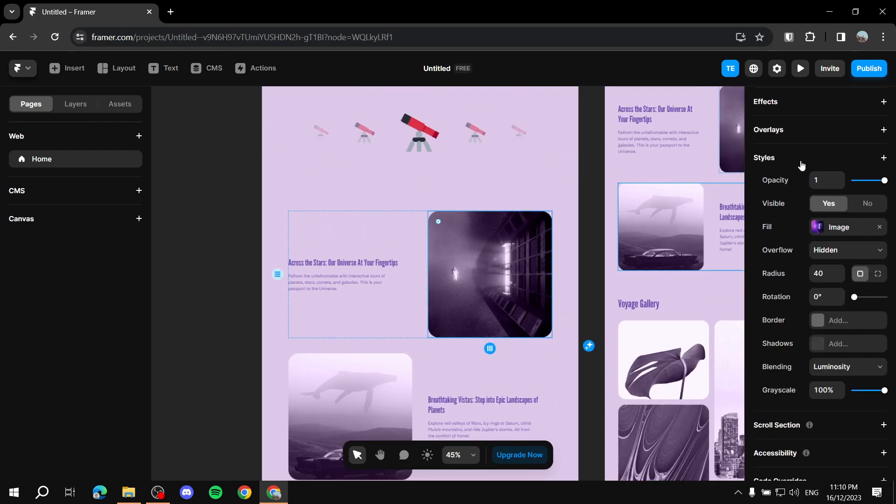
{"action": "scroll", "coordinate": [797, 173], "scroll_direction": "down", "scroll_amount": 1}
{"action": "scroll", "coordinate": [793, 280], "scroll_direction": "up", "scroll_amount": 3}
{"action": "scroll", "coordinate": [799, 265], "scroll_direction": "down", "scroll_amount": 3}
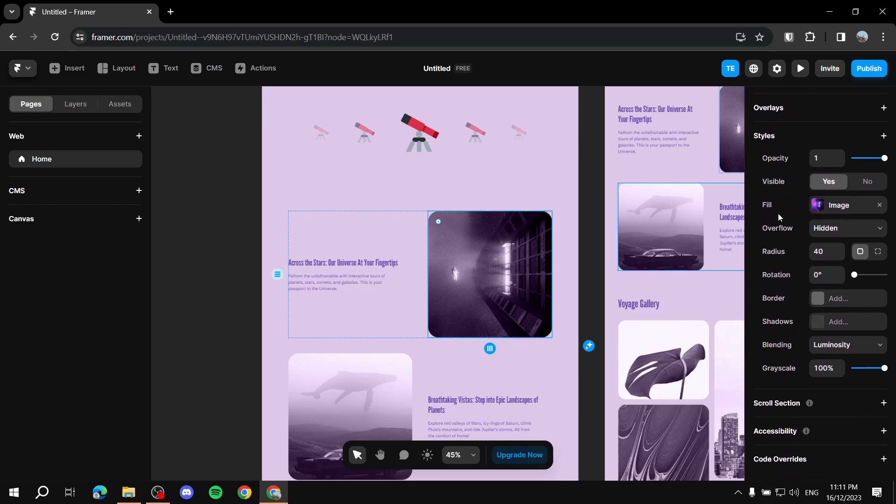
{"action": "scroll", "coordinate": [780, 228], "scroll_direction": "up", "scroll_amount": 7}
{"action": "scroll", "coordinate": [788, 257], "scroll_direction": "down", "scroll_amount": 7}
Replace the selected image's fill with the NASA photo of the ringed planet from an Unsplash search for "Saturn"
{"action": "left_click", "coordinate": [824, 210]}
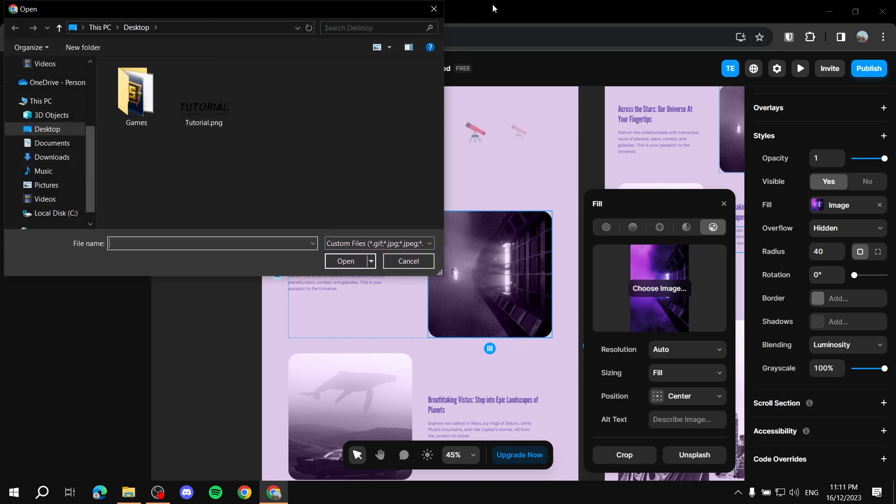
{"action": "key", "text": "Escape"}
{"action": "left_click", "coordinate": [695, 454]}
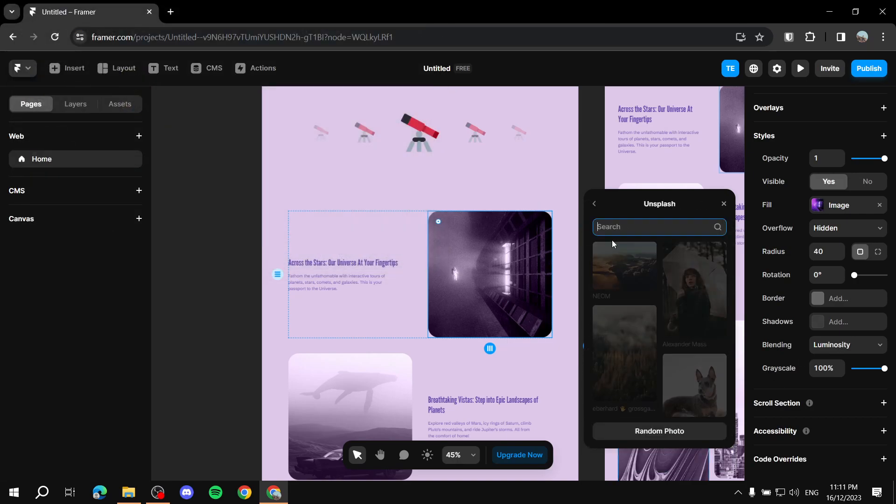
{"action": "type", "text": "Saturn"}
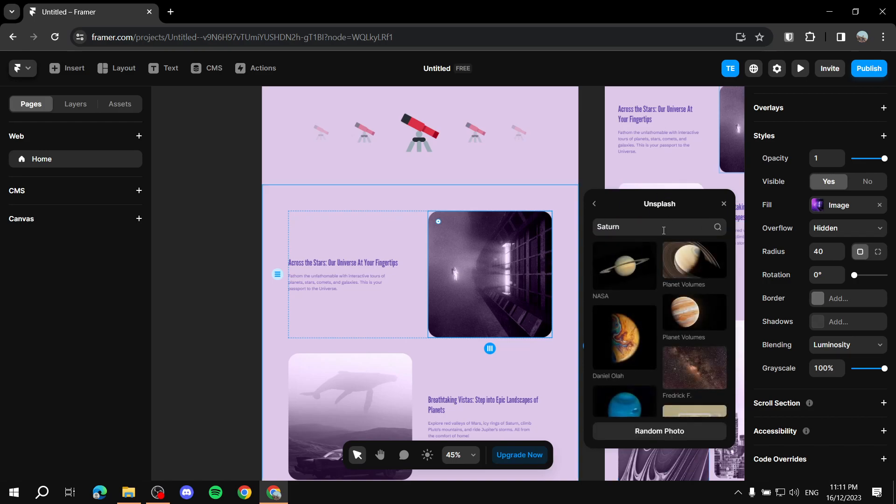
{"action": "left_click", "coordinate": [624, 264]}
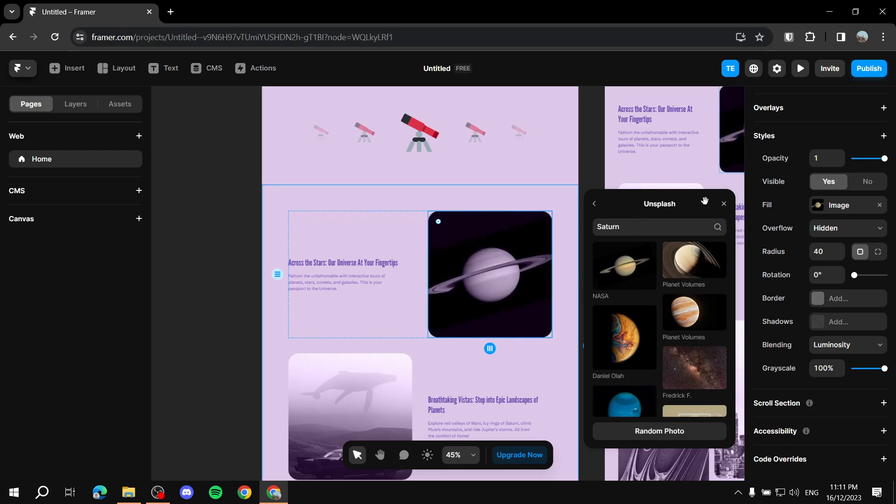
Examine the available effect types and the layout and style properties of the ringed planet image
{"action": "left_click", "coordinate": [724, 205]}
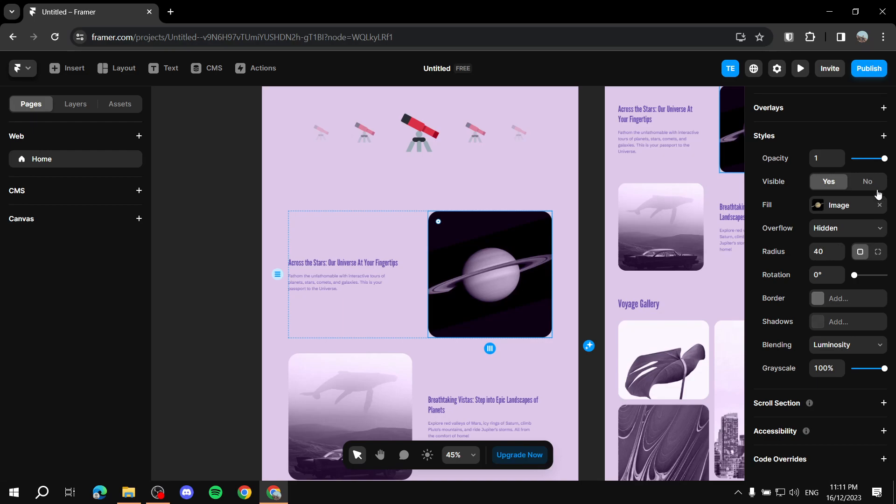
{"action": "scroll", "coordinate": [854, 282], "scroll_direction": "up", "scroll_amount": 5}
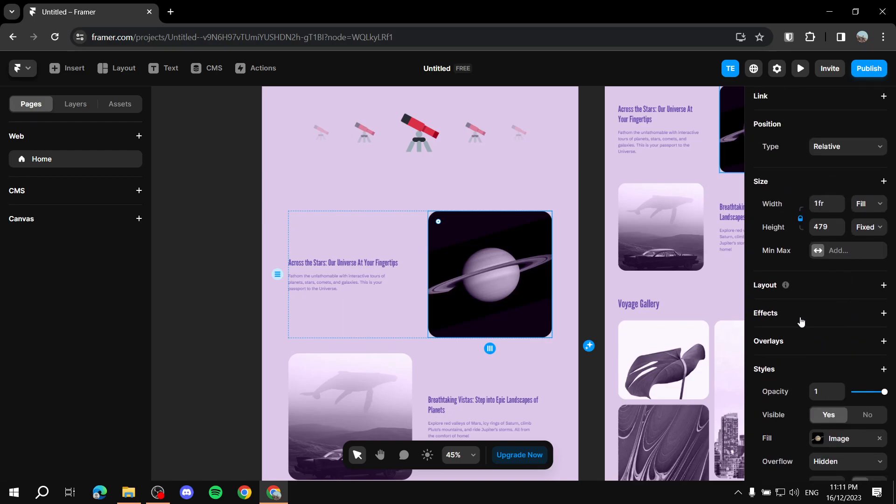
{"action": "left_click", "coordinate": [786, 313]}
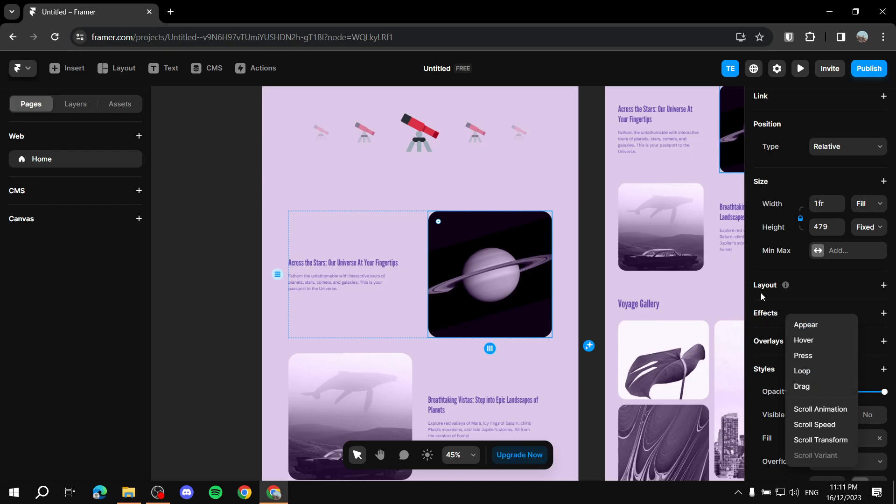
{"action": "left_click", "coordinate": [760, 322]}
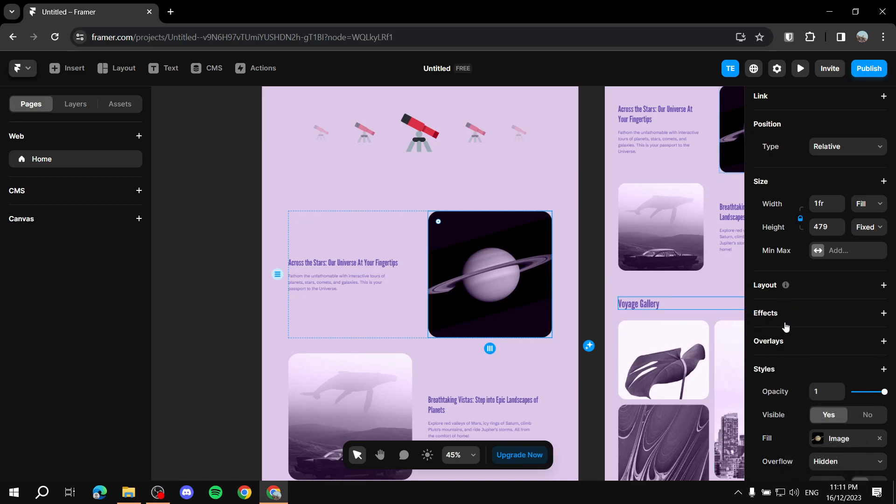
{"action": "scroll", "coordinate": [811, 317], "scroll_direction": "down", "scroll_amount": 3}
{"action": "scroll", "coordinate": [885, 214], "scroll_direction": "down", "scroll_amount": 3}
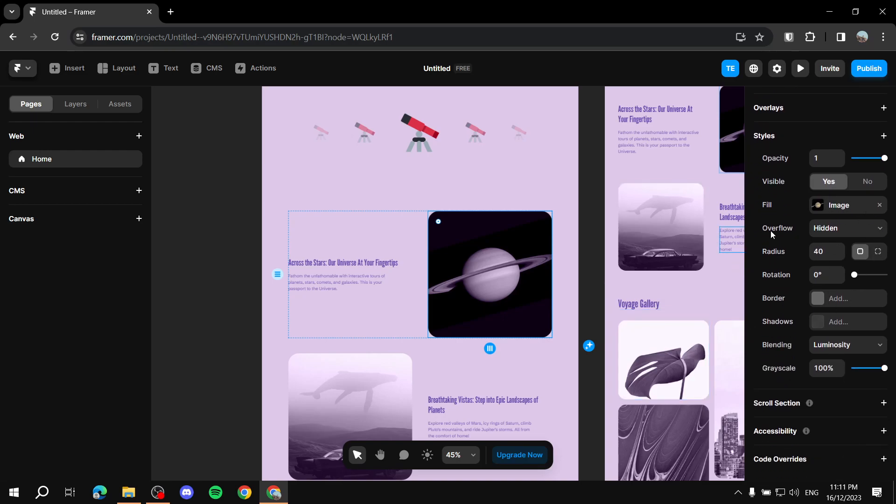
{"action": "scroll", "coordinate": [793, 233], "scroll_direction": "up", "scroll_amount": 10}
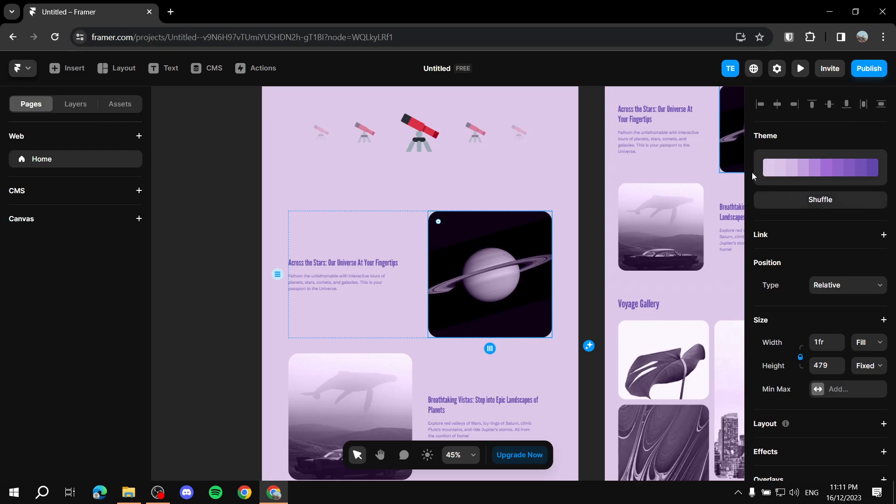
Review the rest of the home page down to its footer, its breakpoint layers and the available layout elements
{"action": "scroll", "coordinate": [434, 261], "scroll_direction": "down", "scroll_amount": 2}
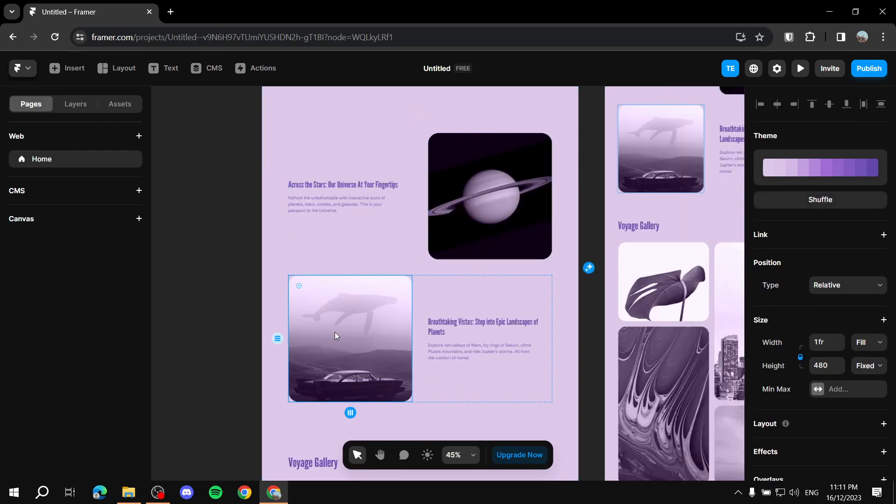
{"action": "scroll", "coordinate": [356, 304], "scroll_direction": "down", "scroll_amount": 1}
{"action": "scroll", "coordinate": [356, 304], "scroll_direction": "down", "scroll_amount": 12}
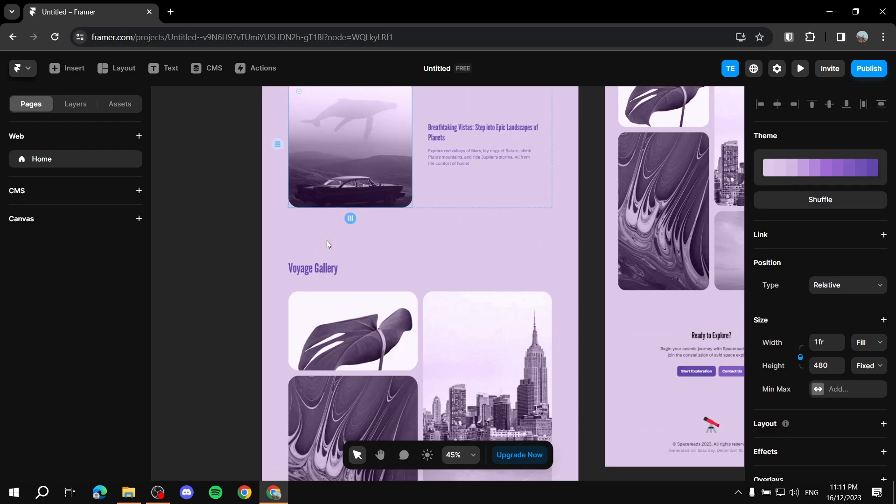
{"action": "left_click", "coordinate": [236, 269]}
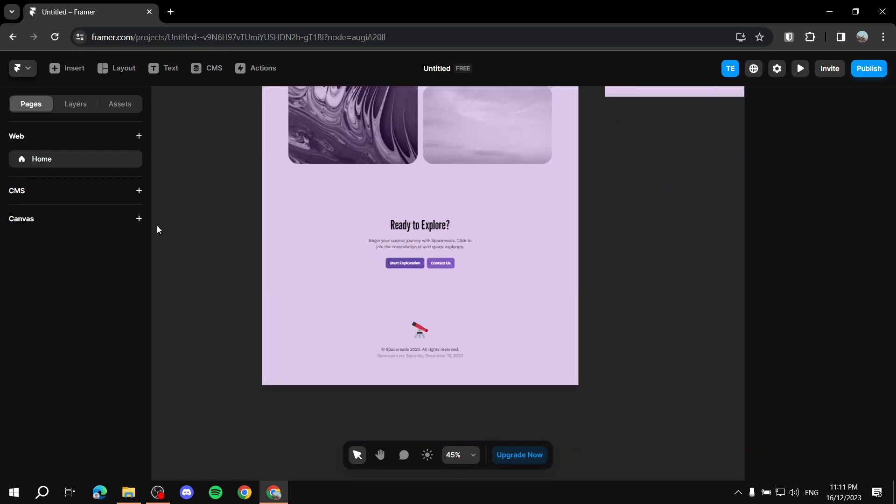
{"action": "left_click", "coordinate": [65, 104]}
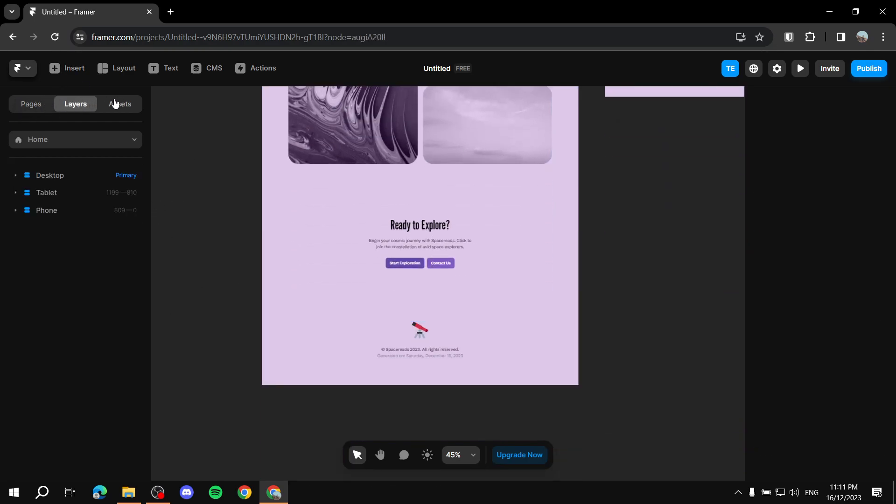
{"action": "left_click", "coordinate": [34, 104]}
{"action": "left_click", "coordinate": [109, 70]}
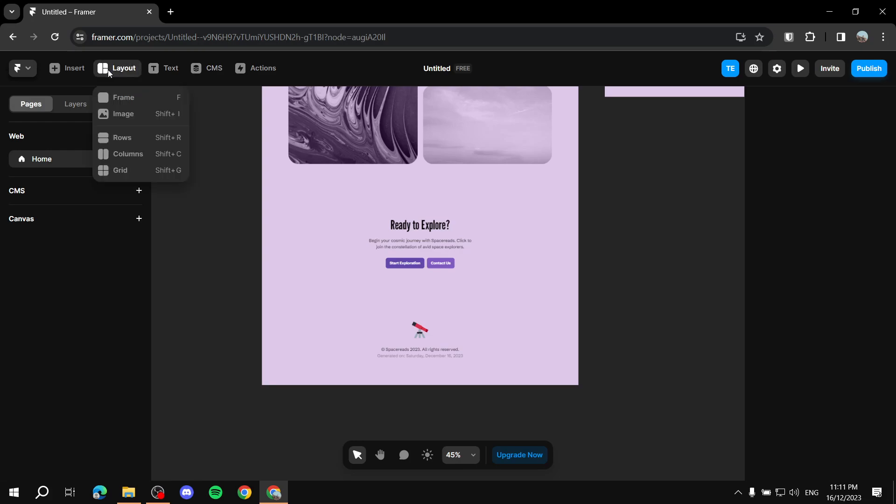
Try to place the Features section with the "Fast" and "Easy" blocks near the desktop footer, and undo the placement
{"action": "left_click", "coordinate": [73, 70]}
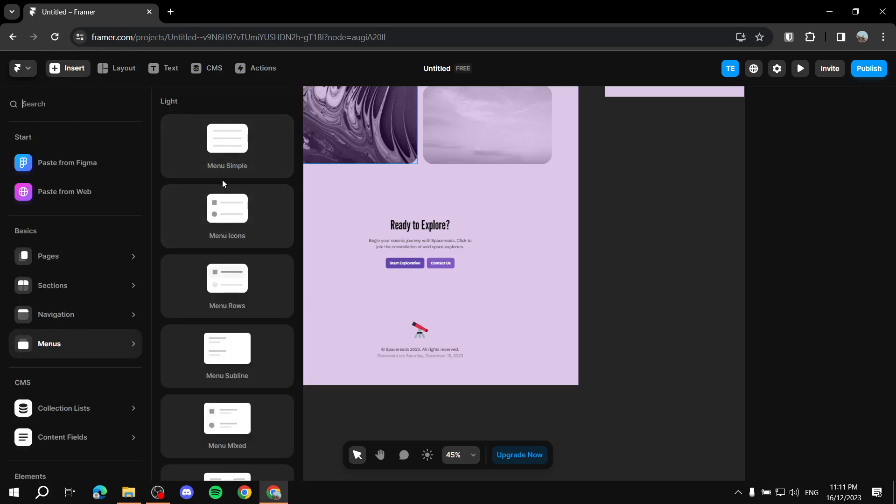
{"action": "mouse_move", "coordinate": [65, 321]}
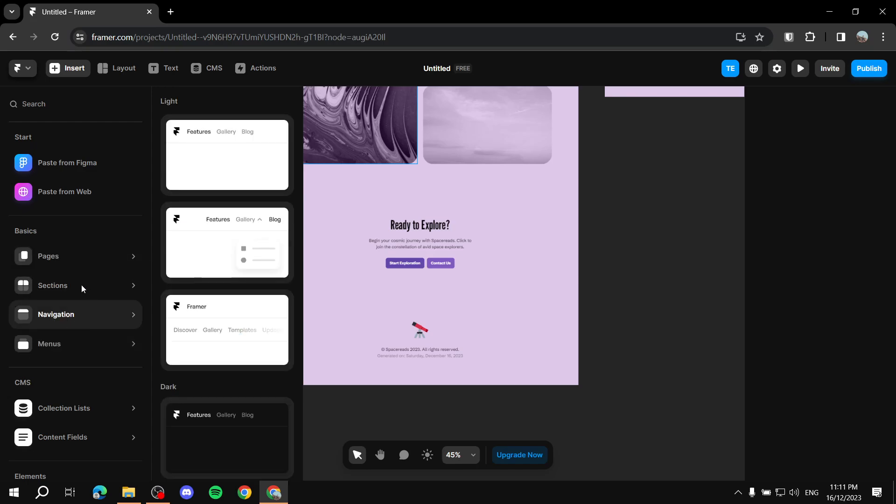
{"action": "mouse_move", "coordinate": [75, 282]}
{"action": "left_click_drag", "start_coordinate": [216, 194], "coordinate": [429, 413]}
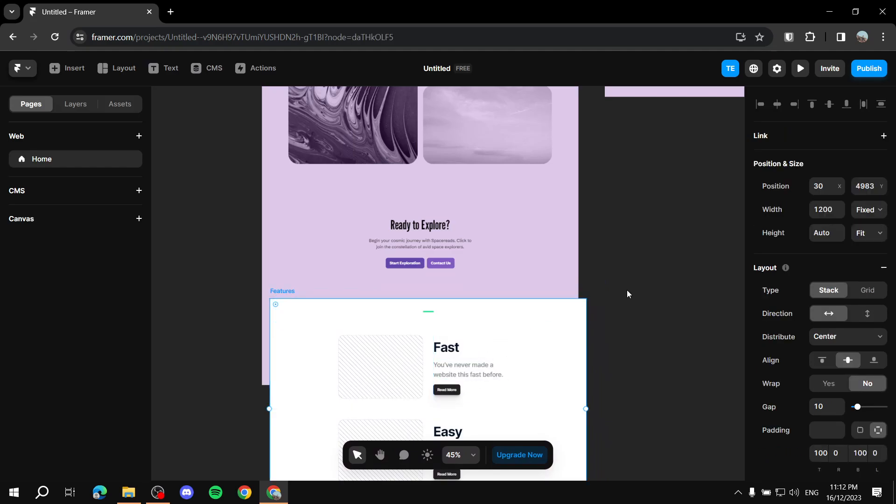
{"action": "scroll", "coordinate": [627, 290], "scroll_direction": "down", "scroll_amount": 5}
{"action": "left_click_drag", "start_coordinate": [365, 152], "coordinate": [385, 214]}
{"action": "scroll", "coordinate": [666, 171], "scroll_direction": "up", "scroll_amount": 3}
{"action": "left_click", "coordinate": [374, 215]}
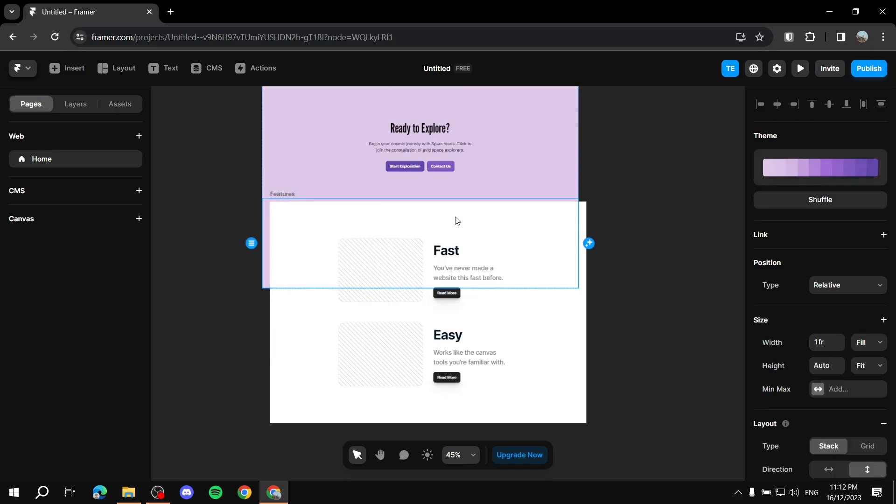
{"action": "key", "text": "ctrl+z"}
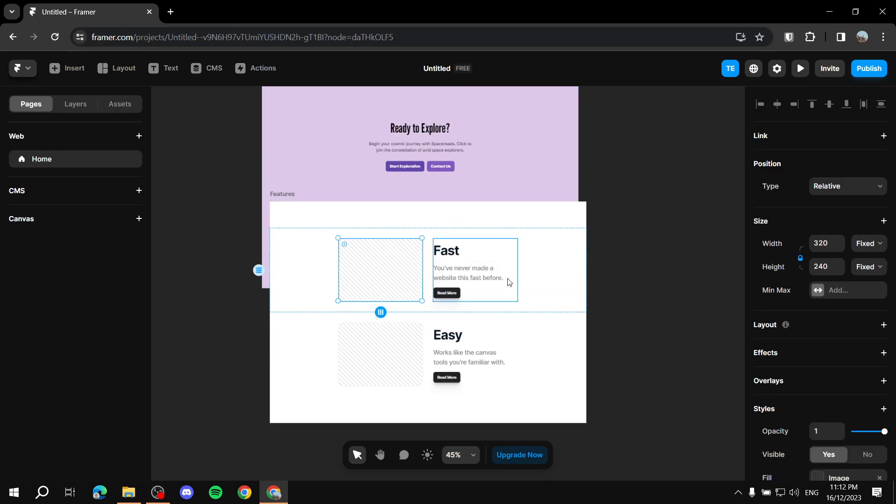
{"action": "key", "text": "ctrl+z"}
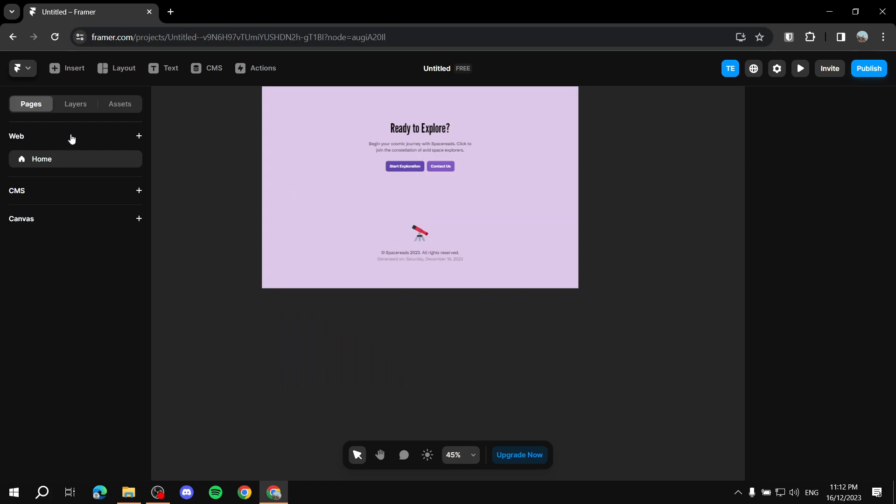
Insert the Features section with the "Fast" and "Easy" blocks between "Ready to Explore?" and the footer of the desktop page
{"action": "left_click", "coordinate": [84, 70]}
{"action": "mouse_move", "coordinate": [127, 70]}
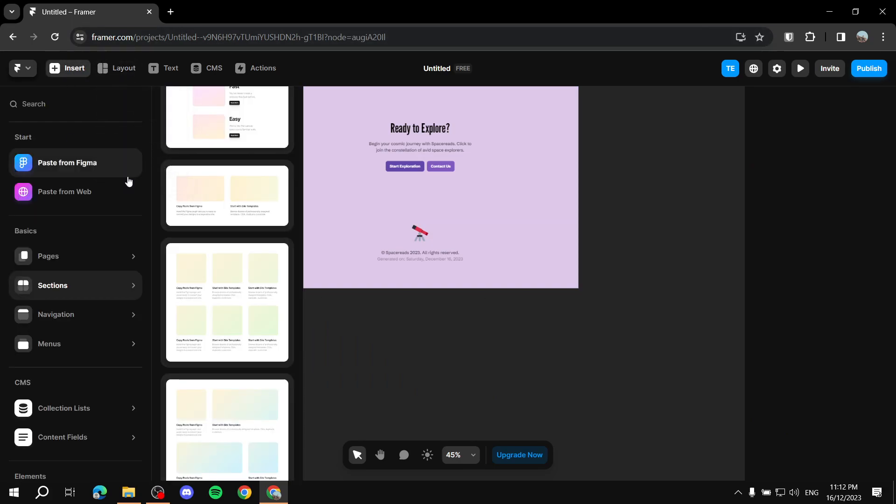
{"action": "scroll", "coordinate": [220, 280], "scroll_direction": "up", "scroll_amount": 3}
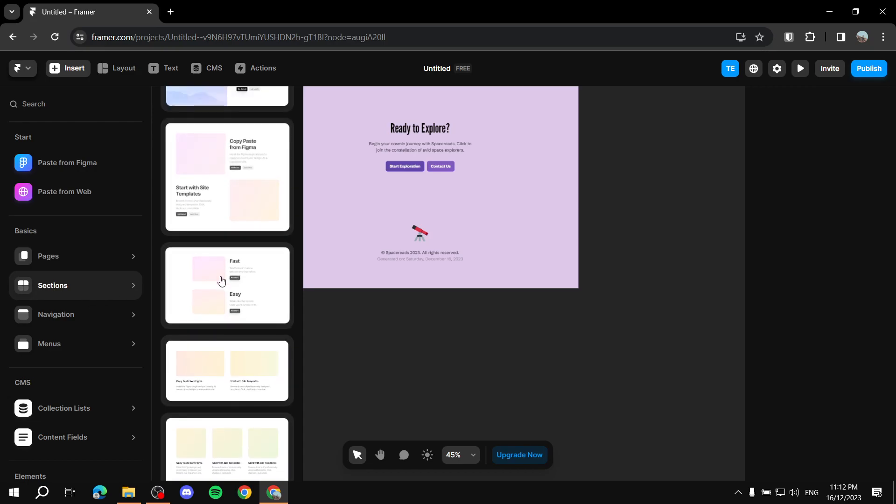
{"action": "left_click_drag", "start_coordinate": [211, 291], "coordinate": [412, 218]}
{"action": "scroll", "coordinate": [434, 252], "scroll_direction": "down", "scroll_amount": 2}
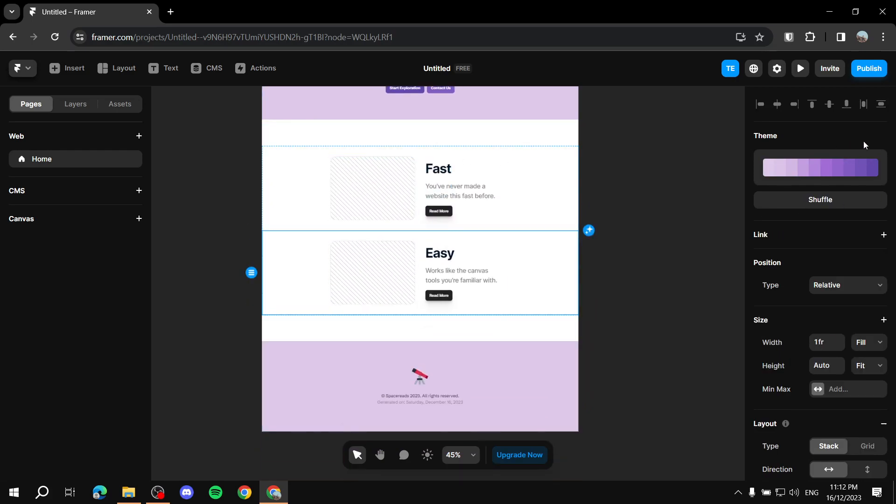
Change the fill color of the inserted Features section to #B36969
{"action": "left_click", "coordinate": [430, 139]}
{"action": "scroll", "coordinate": [821, 179], "scroll_direction": "down", "scroll_amount": 7}
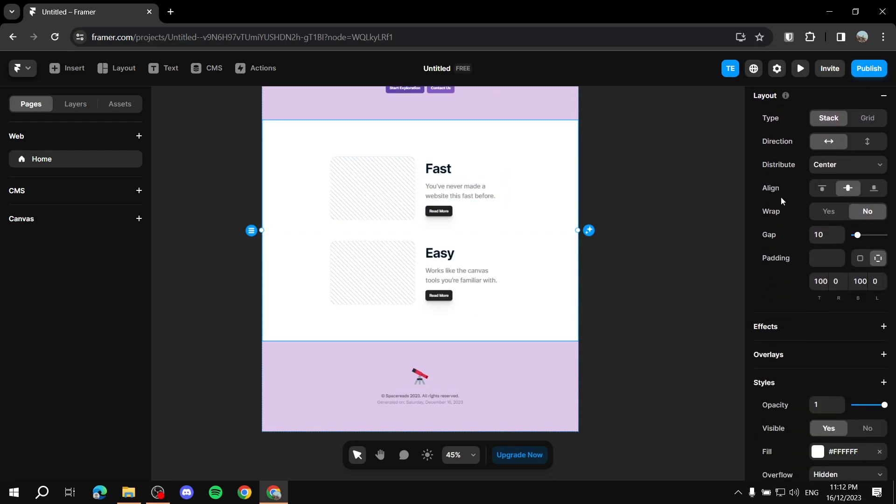
{"action": "scroll", "coordinate": [646, 232], "scroll_direction": "down", "scroll_amount": 2}
{"action": "left_click", "coordinate": [818, 429]}
{"action": "left_click_drag", "start_coordinate": [684, 321], "coordinate": [648, 300]}
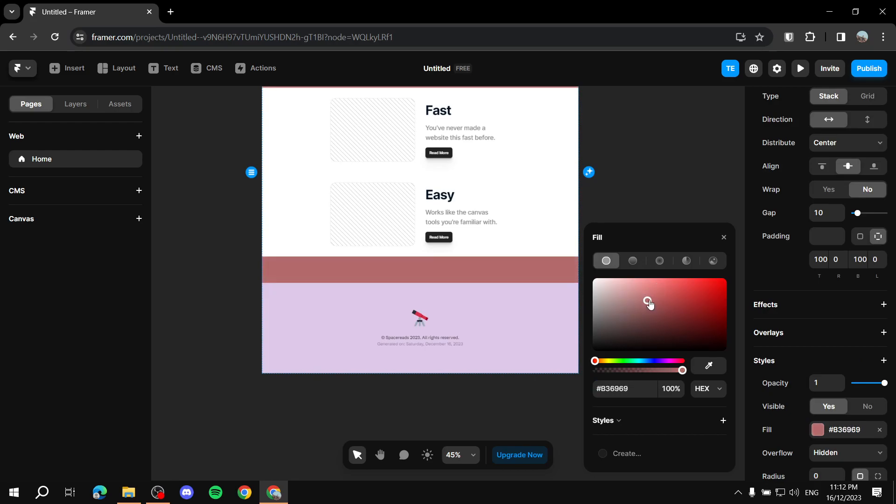
{"action": "left_click", "coordinate": [701, 174]}
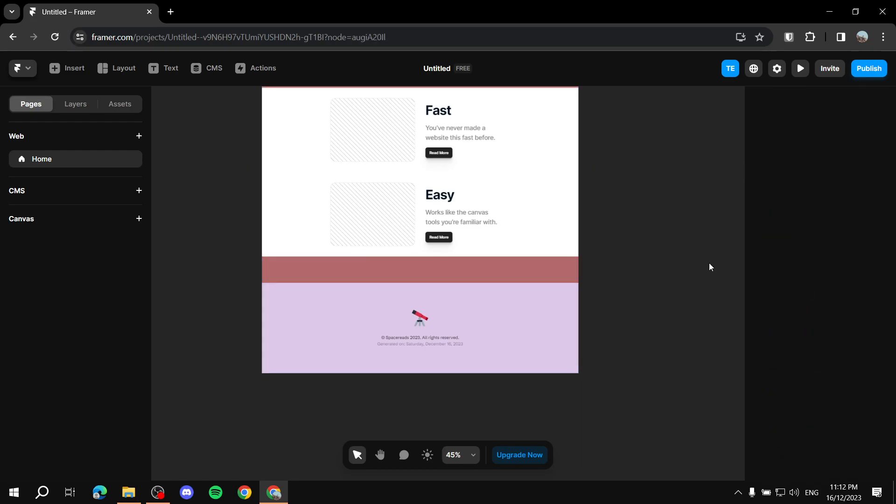
Select the placeholder image beside "Fast" and review its size and style properties
{"action": "scroll", "coordinate": [547, 272], "scroll_direction": "up", "scroll_amount": 2}
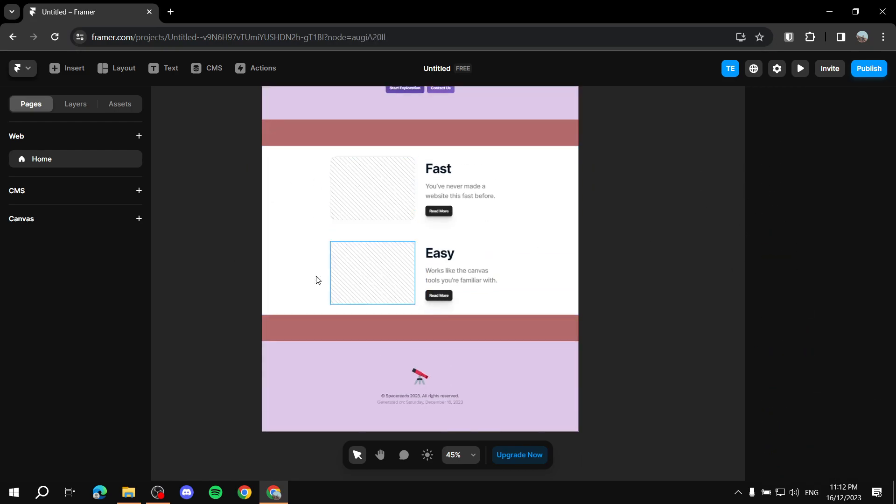
{"action": "left_click", "coordinate": [382, 195]}
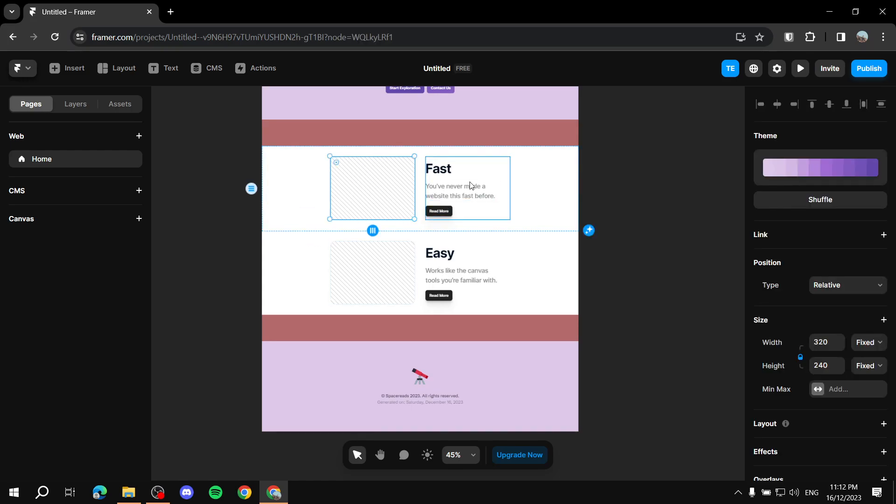
{"action": "scroll", "coordinate": [842, 239], "scroll_direction": "down", "scroll_amount": 7}
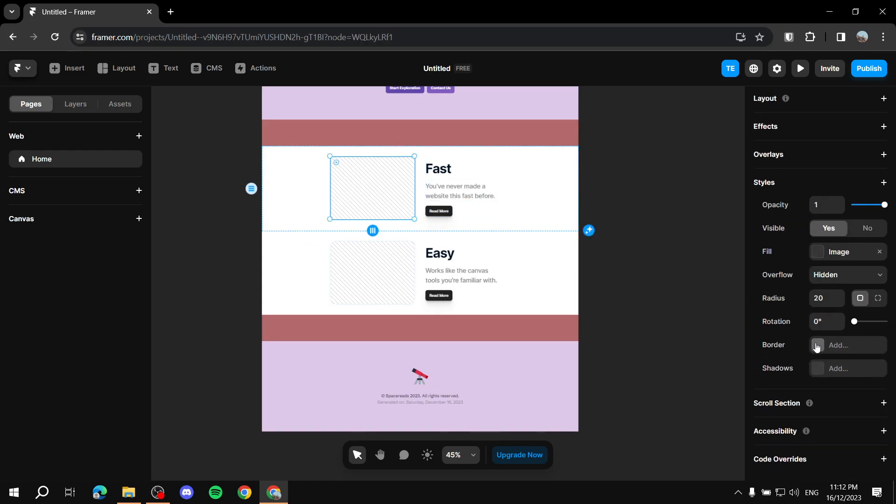
{"action": "scroll", "coordinate": [425, 315], "scroll_direction": "up", "scroll_amount": 14}
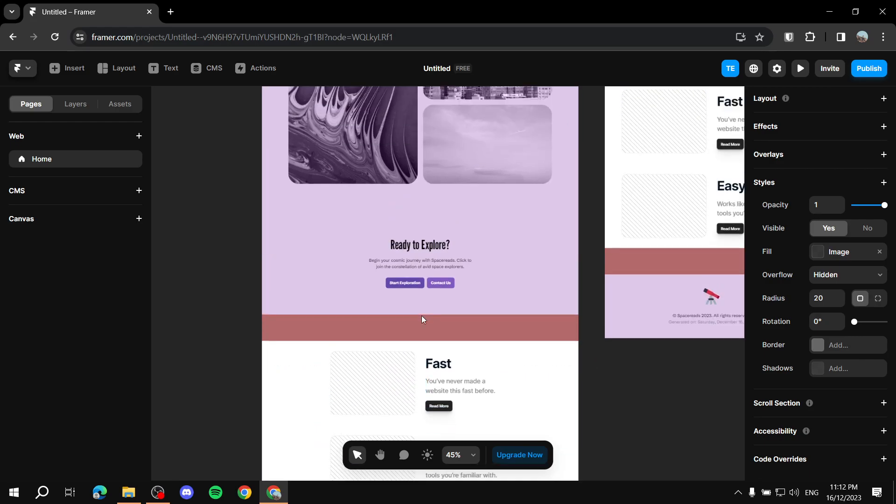
{"action": "scroll", "coordinate": [414, 204], "scroll_direction": "up", "scroll_amount": 9}
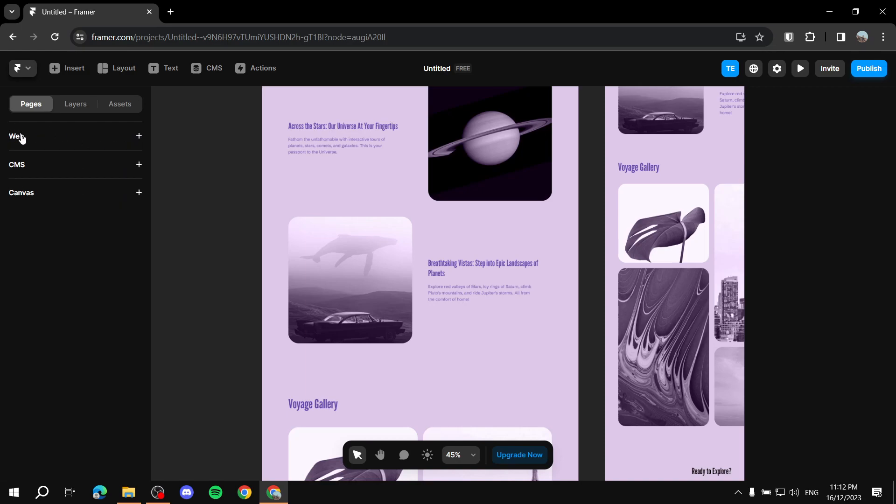
Add a new web page to the site and name it "About us"
{"action": "left_click", "coordinate": [139, 136]}
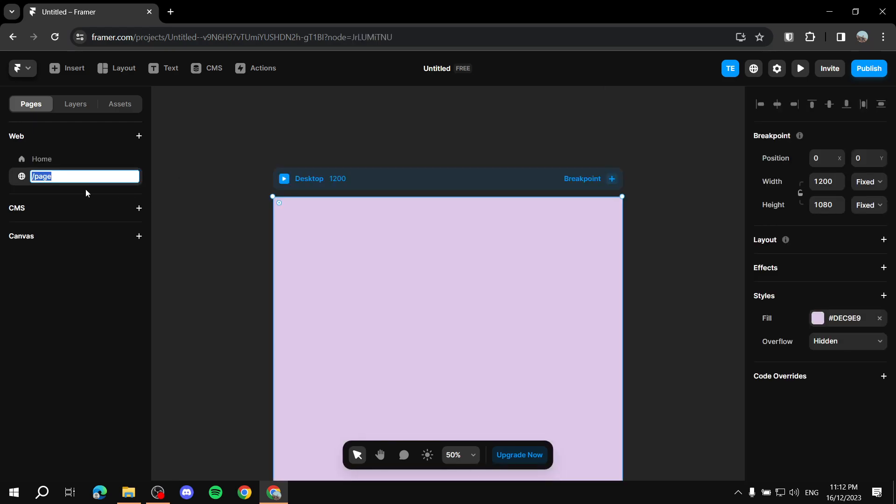
{"action": "type", "text": "About us"}
{"action": "left_click", "coordinate": [183, 198]}
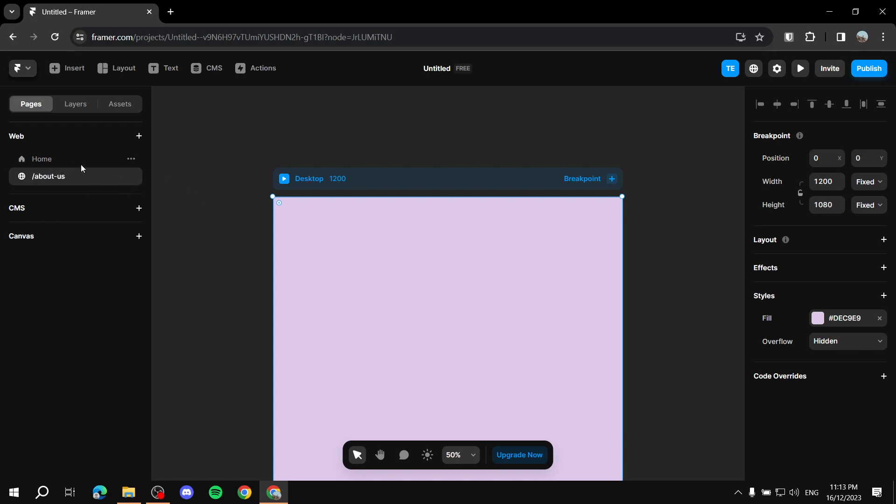
View the AI page generation prompt for the about-us page and dismiss it without generating anything
{"action": "scroll", "coordinate": [548, 278], "scroll_direction": "down", "scroll_amount": 2}
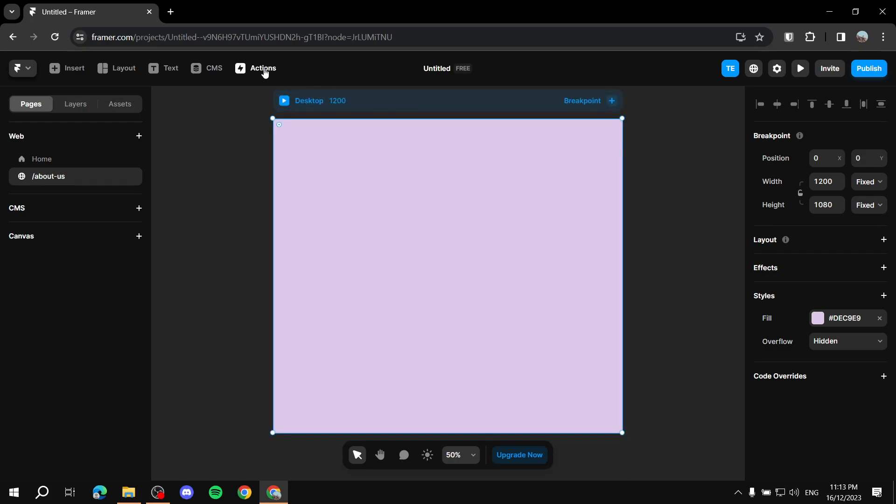
{"action": "left_click", "coordinate": [265, 70]}
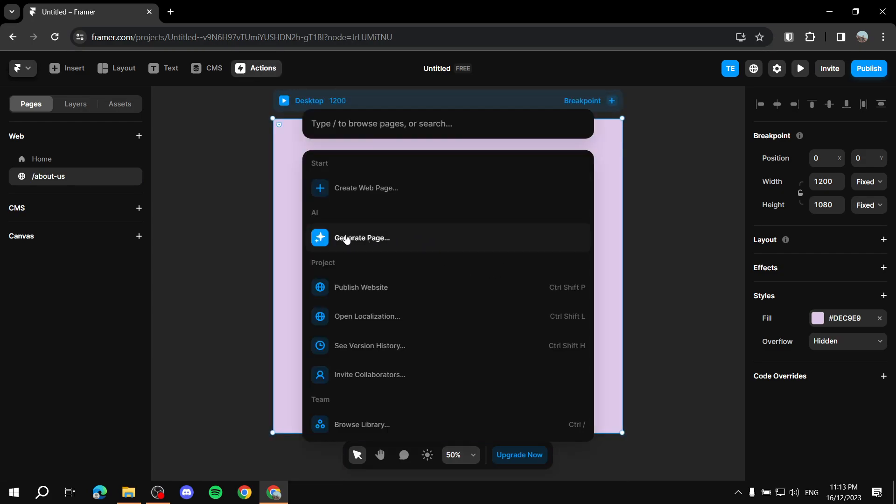
{"action": "left_click", "coordinate": [375, 238]}
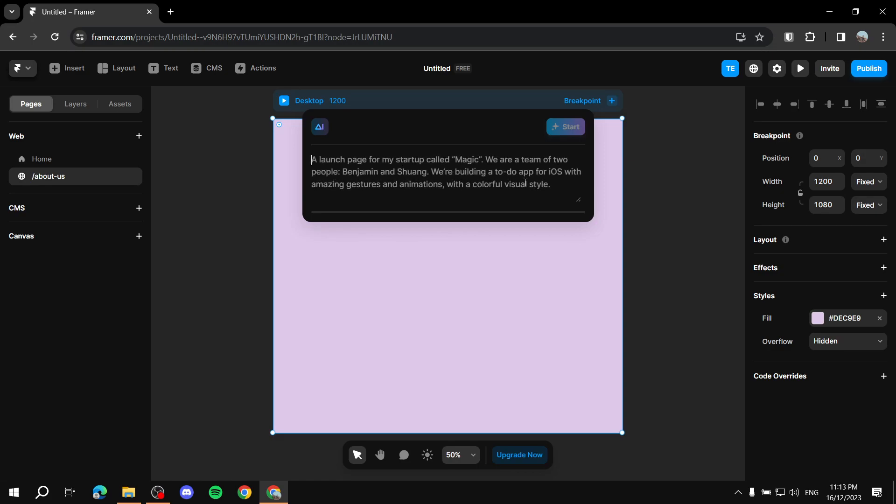
{"action": "left_click", "coordinate": [191, 220]}
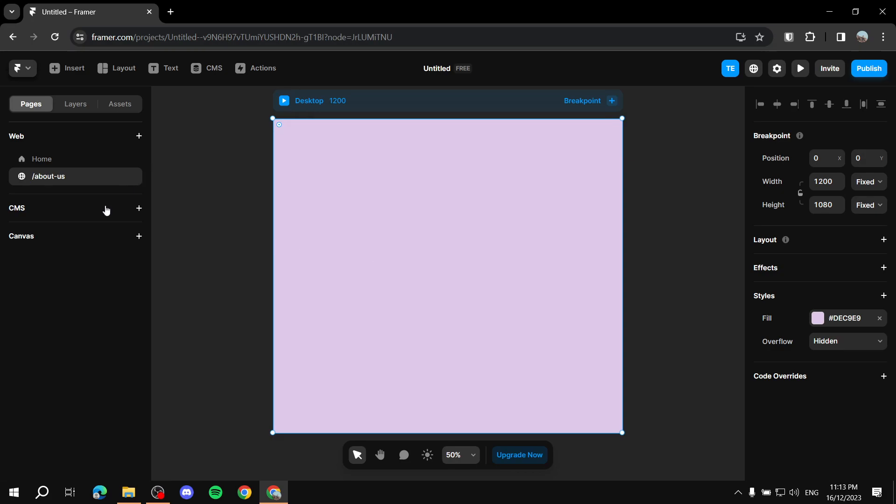
{"action": "left_click", "coordinate": [75, 104]}
{"action": "left_click", "coordinate": [119, 104]}
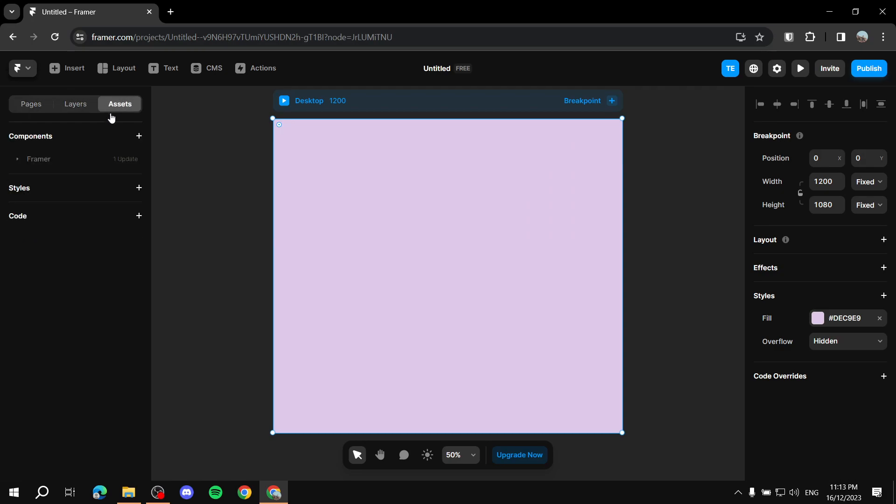
{"action": "left_click", "coordinate": [34, 105]}
{"action": "left_click", "coordinate": [100, 71]}
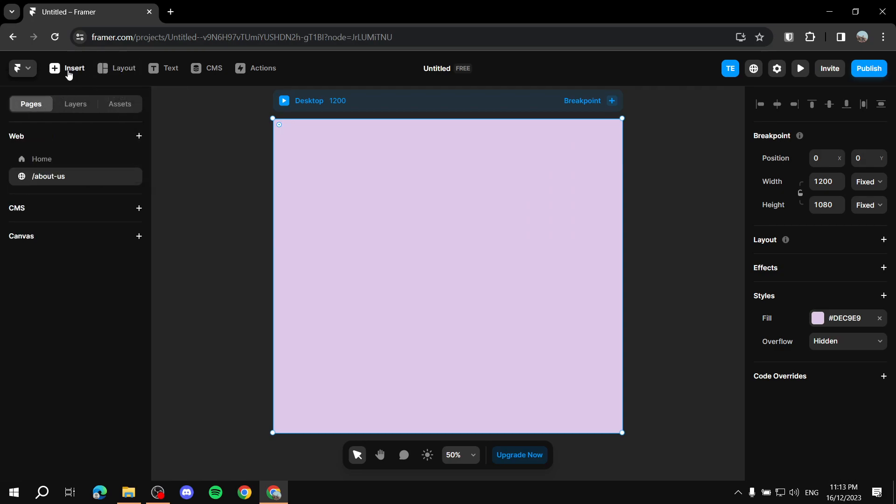
Insert the Features Small section into the about-us page's Desktop layout
{"action": "left_click", "coordinate": [68, 73]}
{"action": "scroll", "coordinate": [69, 213], "scroll_direction": "down", "scroll_amount": 2}
{"action": "scroll", "coordinate": [84, 234], "scroll_direction": "down", "scroll_amount": 2}
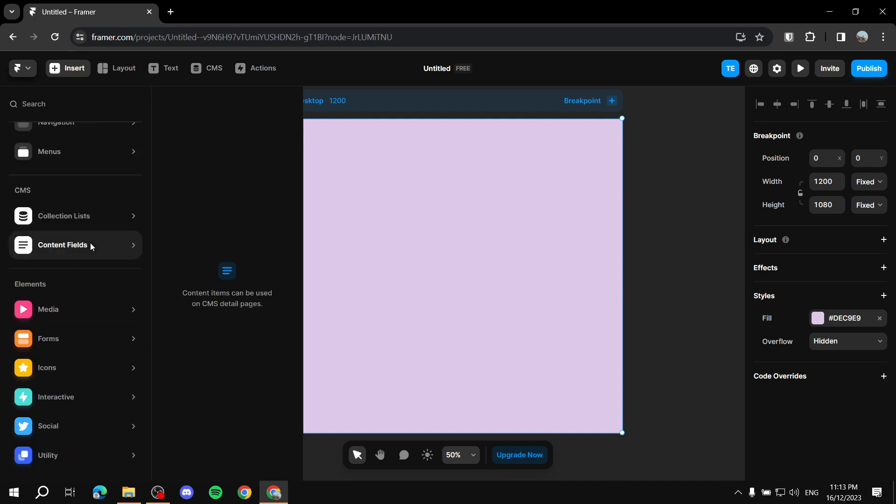
{"action": "mouse_move", "coordinate": [73, 306]}
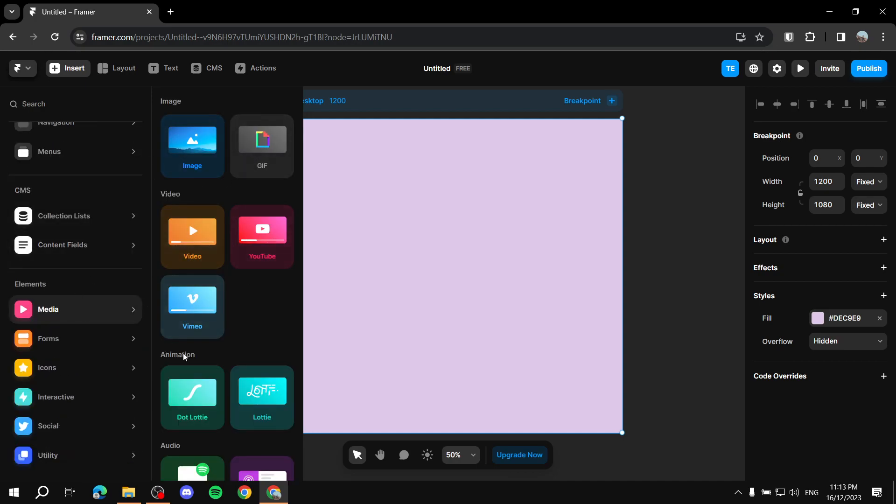
{"action": "mouse_move", "coordinate": [65, 341]}
{"action": "mouse_move", "coordinate": [95, 252]}
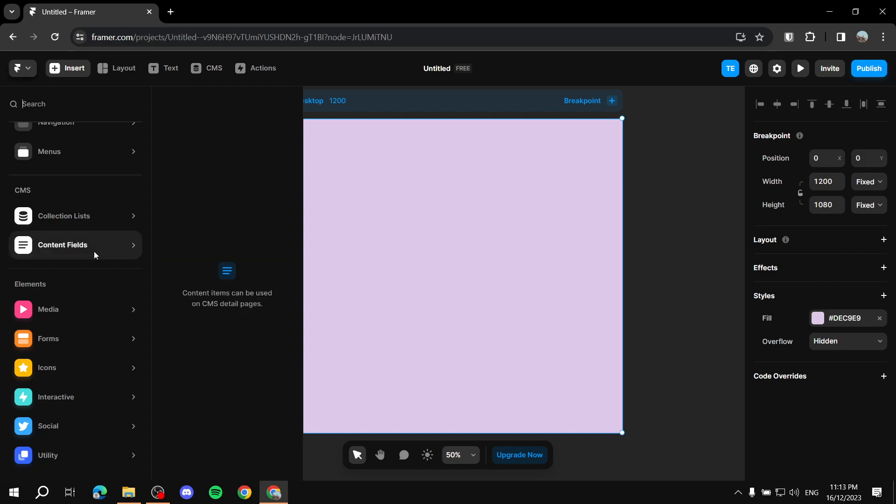
{"action": "scroll", "coordinate": [80, 234], "scroll_direction": "up", "scroll_amount": 4}
{"action": "mouse_move", "coordinate": [66, 285]}
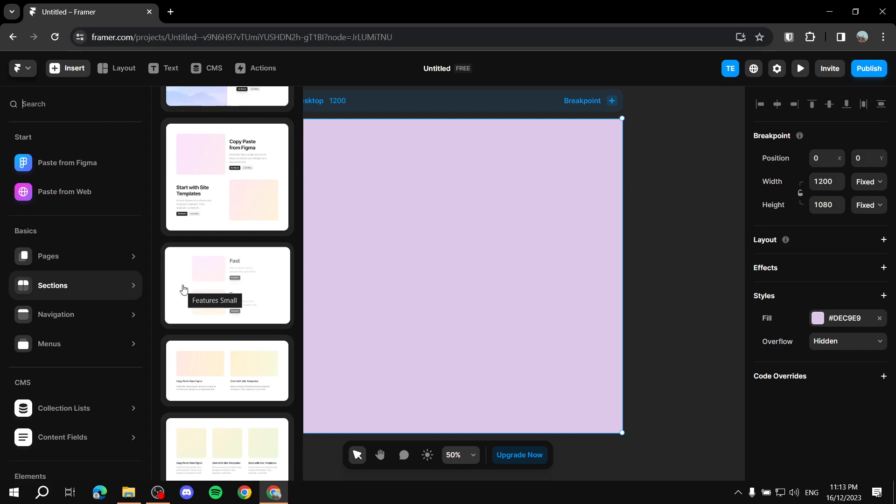
{"action": "left_click_drag", "start_coordinate": [183, 289], "coordinate": [441, 253]}
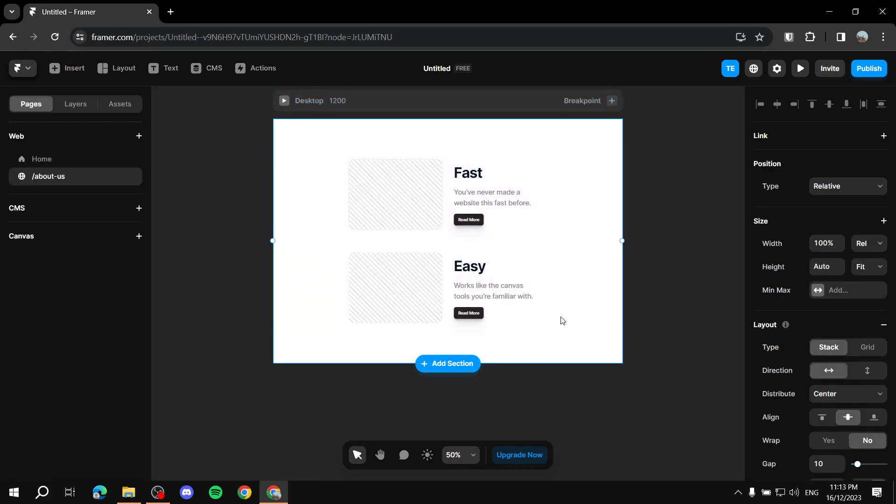
Set the fill color of the "Fast" row in the about-us section to red #D41111
{"action": "left_click", "coordinate": [362, 197]}
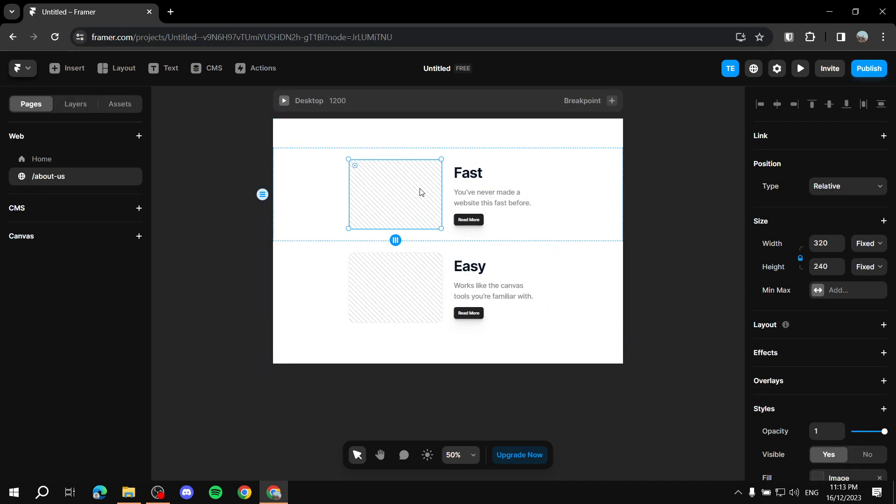
{"action": "left_click", "coordinate": [301, 183]}
{"action": "scroll", "coordinate": [866, 353], "scroll_direction": "down", "scroll_amount": 8}
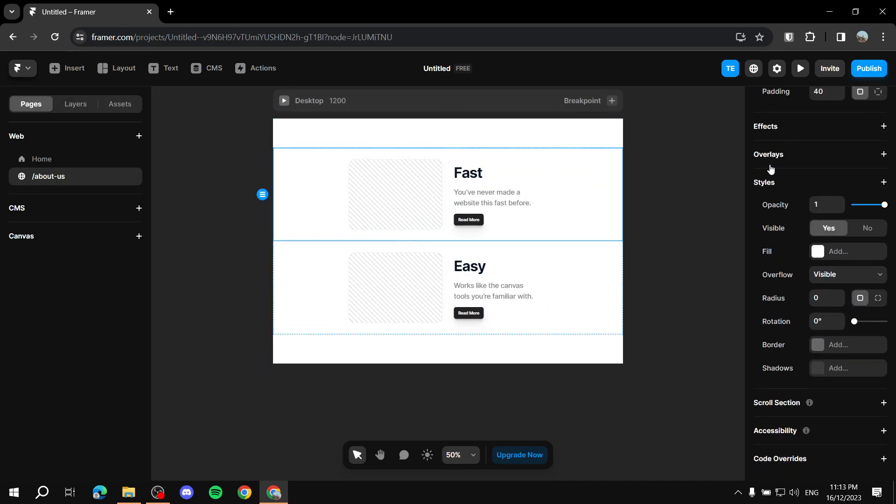
{"action": "left_click", "coordinate": [816, 252]}
{"action": "left_click_drag", "start_coordinate": [698, 296], "coordinate": [716, 282]}
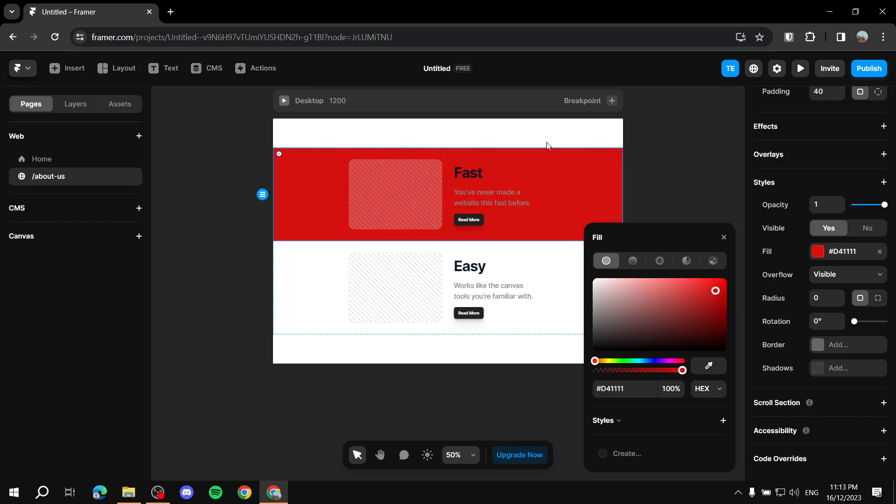
Change the fill of the whole Features section on the about-us page from white to dark red
{"action": "left_click", "coordinate": [548, 144]}
{"action": "scroll", "coordinate": [833, 306], "scroll_direction": "down", "scroll_amount": 5}
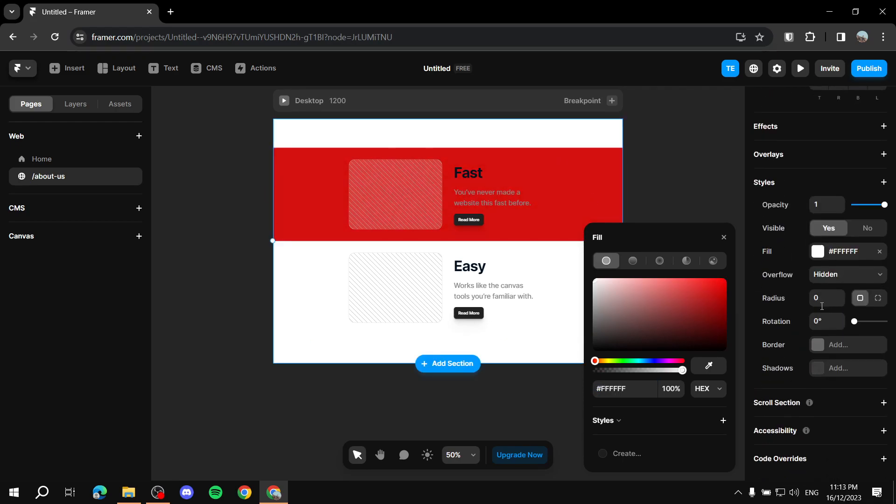
{"action": "left_click", "coordinate": [820, 253]}
{"action": "left_click", "coordinate": [818, 253]}
{"action": "left_click_drag", "start_coordinate": [674, 315], "coordinate": [722, 316]}
{"action": "left_click", "coordinate": [741, 165]}
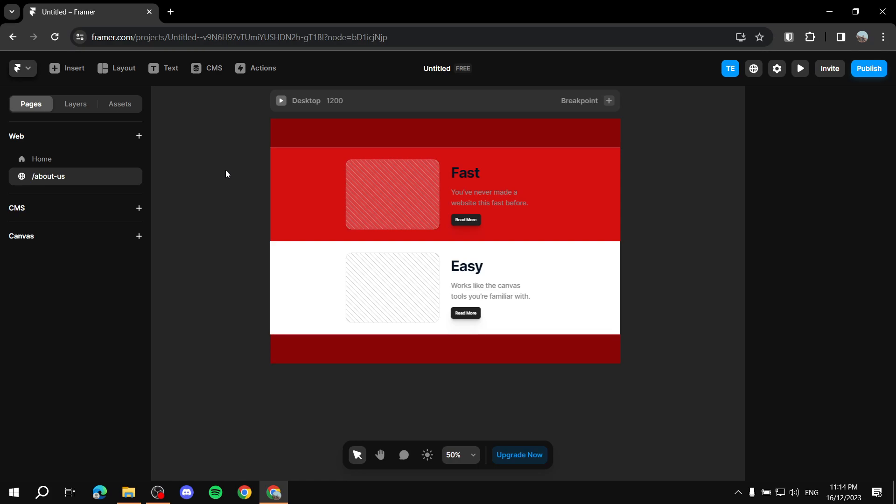
Switch back to the Home page and view its Voyage Gallery section
{"action": "left_click", "coordinate": [80, 161]}
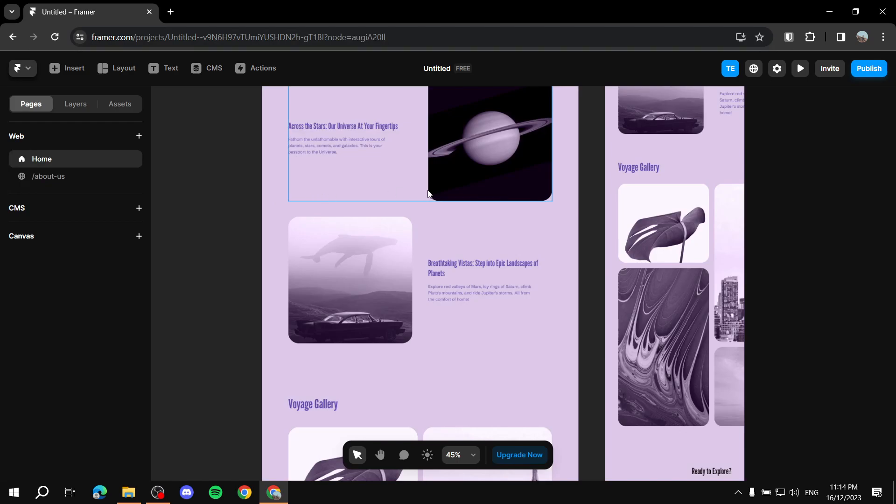
{"action": "scroll", "coordinate": [379, 187], "scroll_direction": "up", "scroll_amount": 3}
{"action": "scroll", "coordinate": [381, 191], "scroll_direction": "down", "scroll_amount": 8}
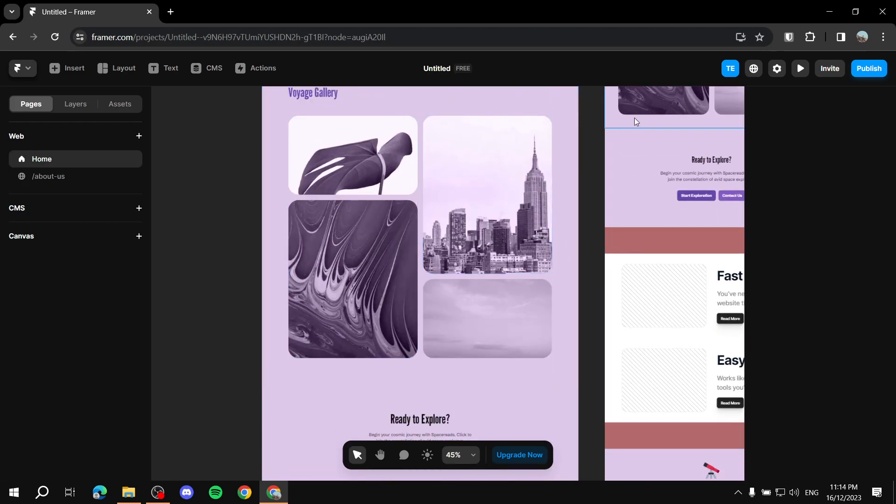
View the free framer.ai domain offer for publishing the site and decline it for now
{"action": "left_click", "coordinate": [869, 68]}
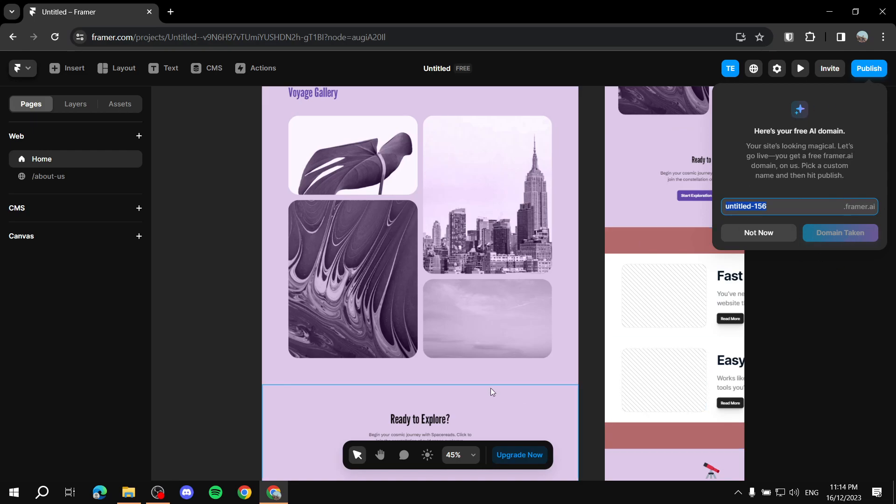
{"action": "left_click", "coordinate": [815, 383]}
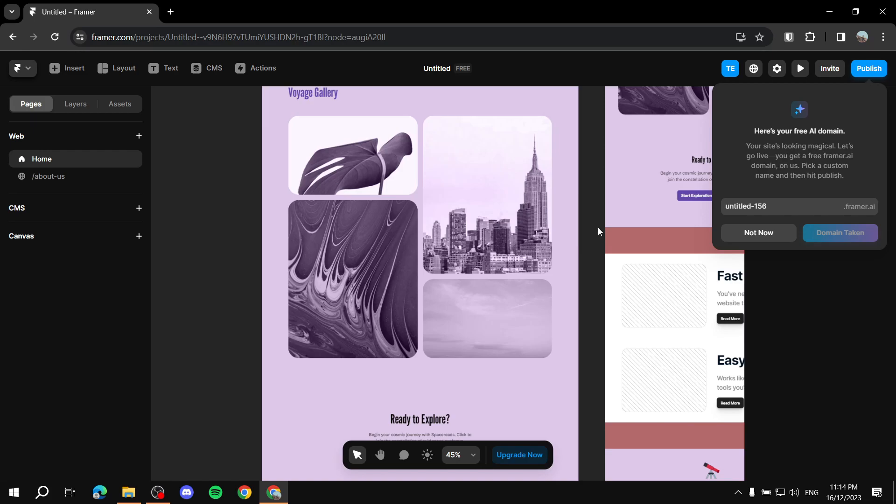
{"action": "left_click", "coordinate": [759, 237]}
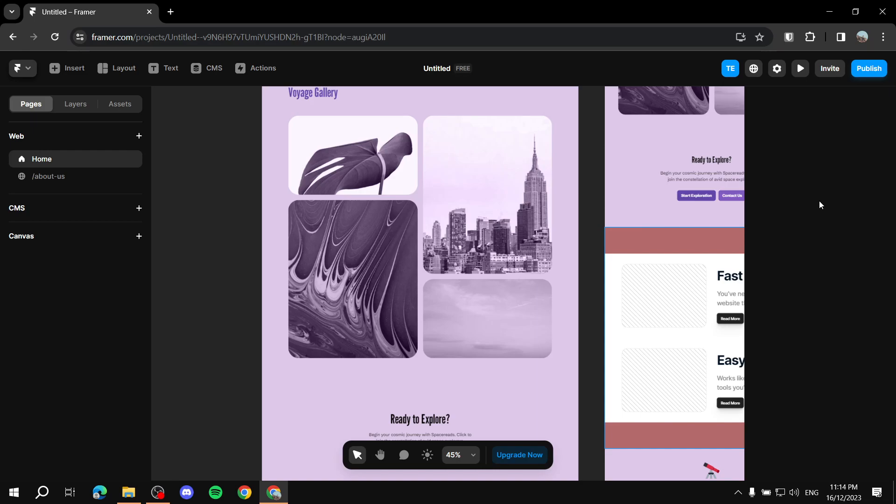
Review the whole Home page from the "Example text" hero down to the Features section and footer
{"action": "scroll", "coordinate": [405, 226], "scroll_direction": "up", "scroll_amount": 10}
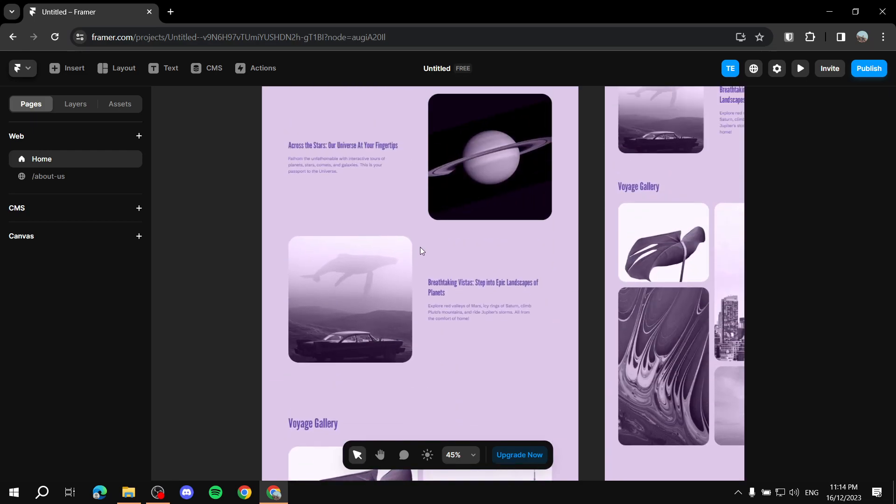
{"action": "scroll", "coordinate": [422, 248], "scroll_direction": "up", "scroll_amount": 3}
{"action": "scroll", "coordinate": [423, 248], "scroll_direction": "down", "scroll_amount": 6}
{"action": "scroll", "coordinate": [423, 248], "scroll_direction": "up", "scroll_amount": 7}
{"action": "scroll", "coordinate": [425, 246], "scroll_direction": "up", "scroll_amount": 10}
{"action": "scroll", "coordinate": [428, 244], "scroll_direction": "down", "scroll_amount": 5}
{"action": "scroll", "coordinate": [429, 249], "scroll_direction": "down", "scroll_amount": 4}
{"action": "scroll", "coordinate": [386, 234], "scroll_direction": "down", "scroll_amount": 5}
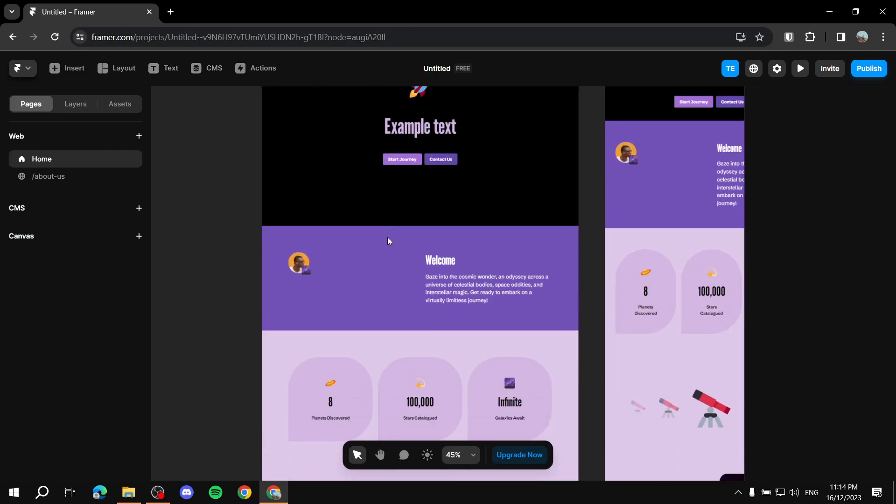
{"action": "scroll", "coordinate": [379, 247], "scroll_direction": "down", "scroll_amount": 10}
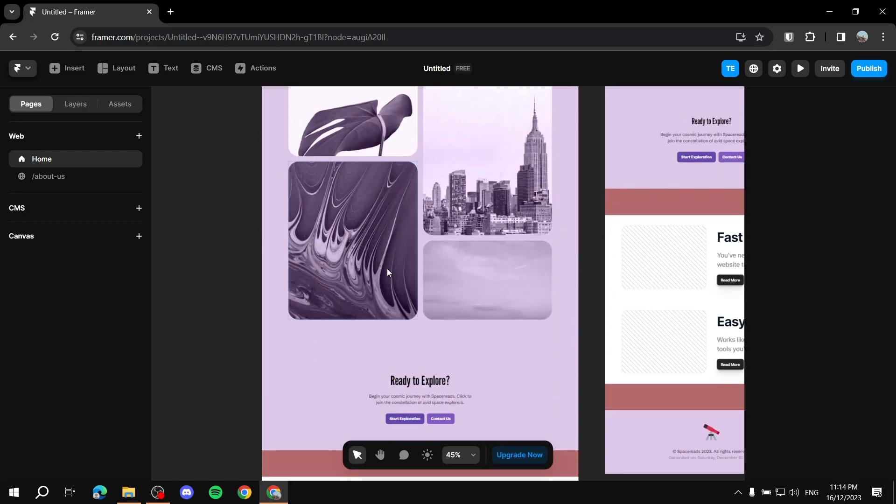
{"action": "scroll", "coordinate": [388, 272], "scroll_direction": "down", "scroll_amount": 8}
{"action": "scroll", "coordinate": [415, 227], "scroll_direction": "up", "scroll_amount": 2}
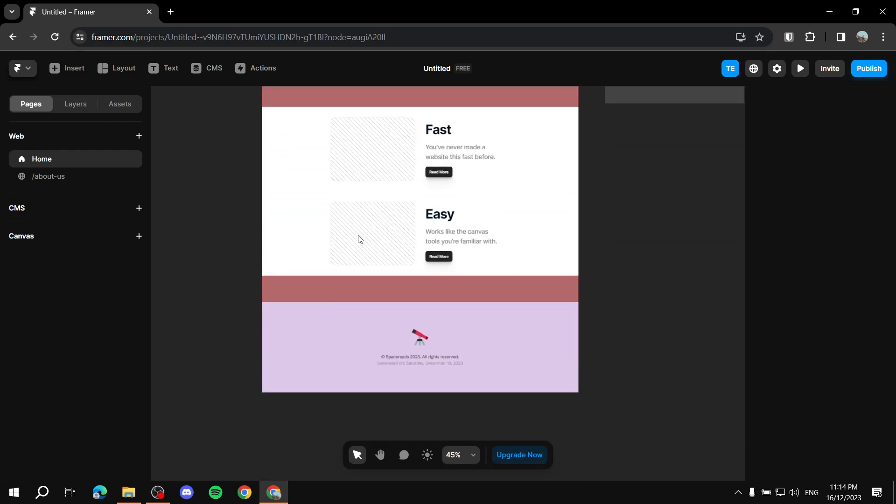
Fill the "Easy" row of the Home page's Features section with a muted red
{"action": "scroll", "coordinate": [361, 239], "scroll_direction": "down", "scroll_amount": 1}
{"action": "left_click", "coordinate": [360, 238]}
{"action": "left_click", "coordinate": [310, 214]}
{"action": "scroll", "coordinate": [832, 285], "scroll_direction": "down", "scroll_amount": 5}
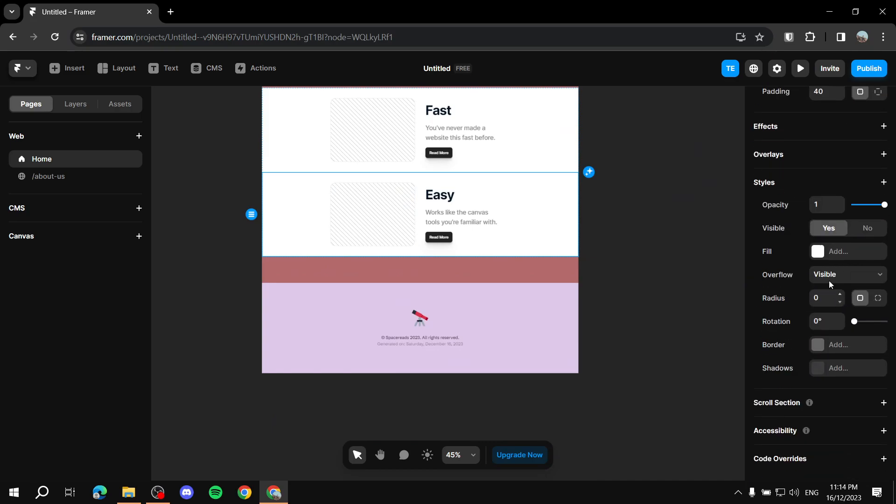
{"action": "left_click", "coordinate": [818, 252]}
{"action": "left_click_drag", "start_coordinate": [704, 304], "coordinate": [662, 298]}
{"action": "left_click", "coordinate": [701, 144]}
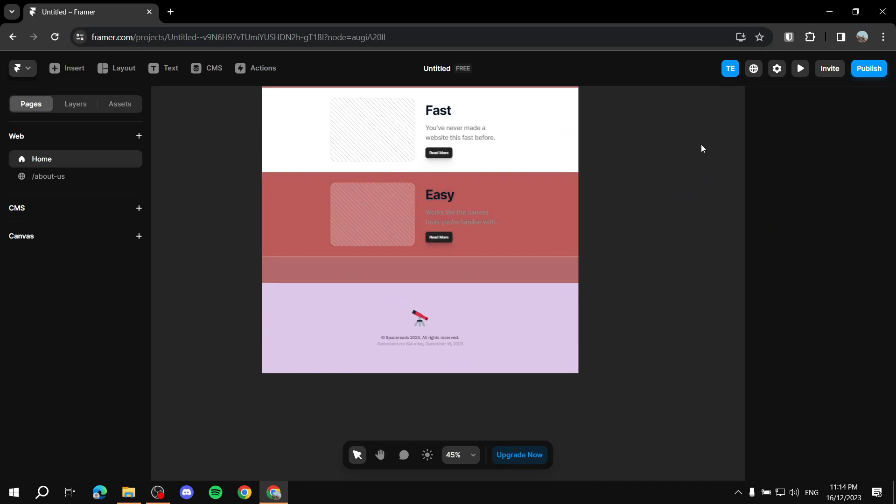